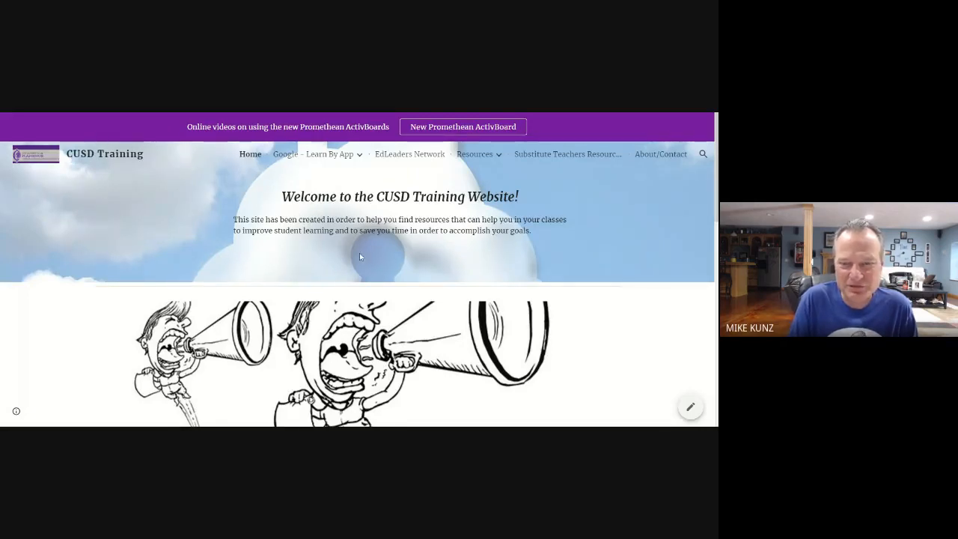
Step: Look through the home page's shout-out, training links and embedded Connected Educator Resources document
scroll(330, 253, "down", 2)
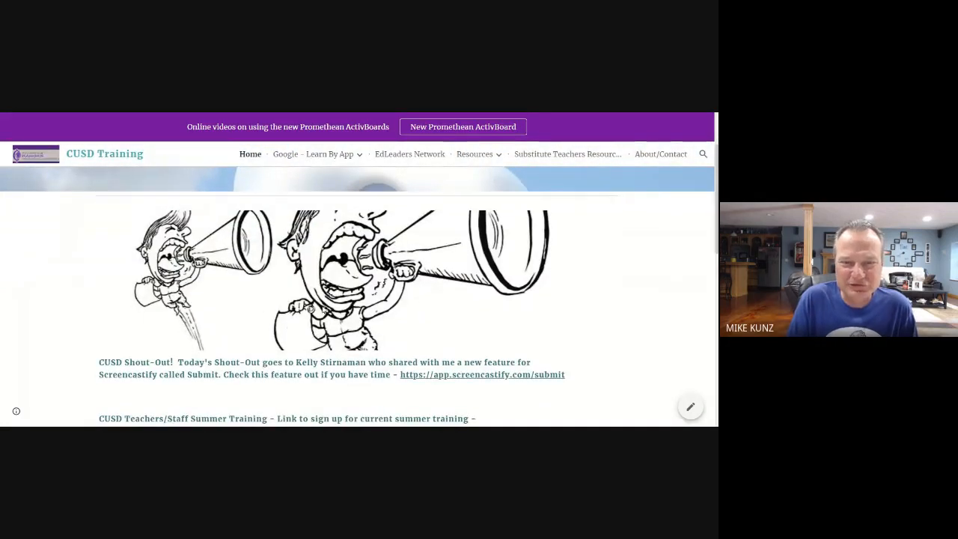
scroll(329, 288, "down", 2)
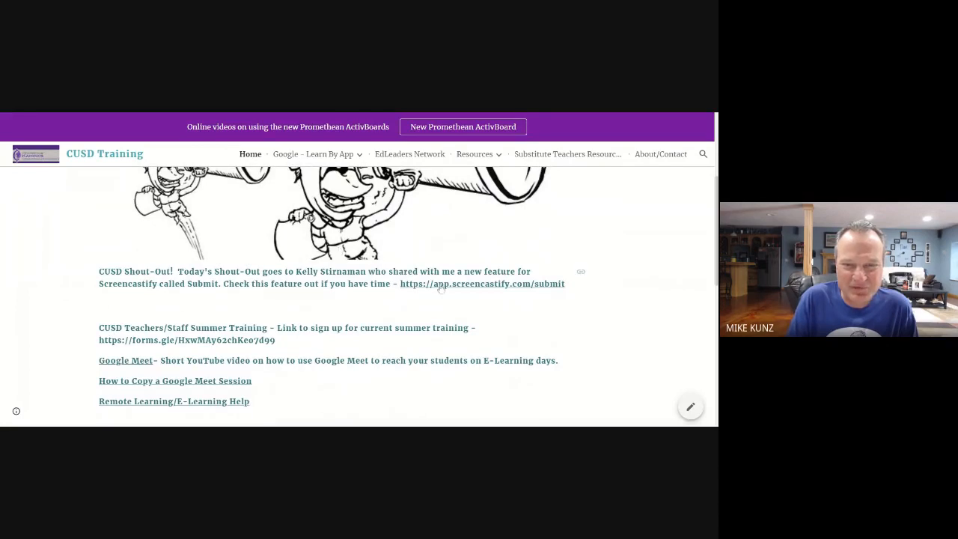
scroll(312, 300, "down", 2)
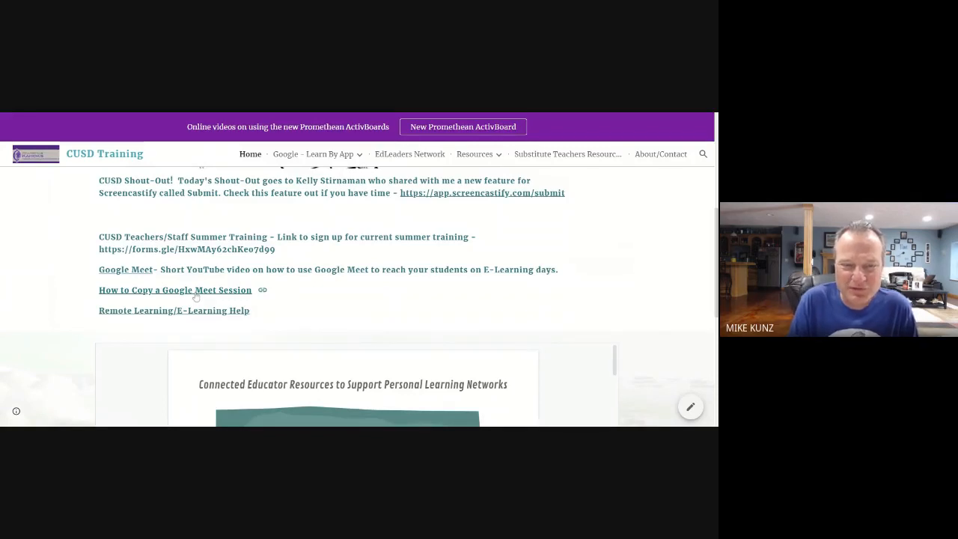
scroll(196, 296, "down", 3)
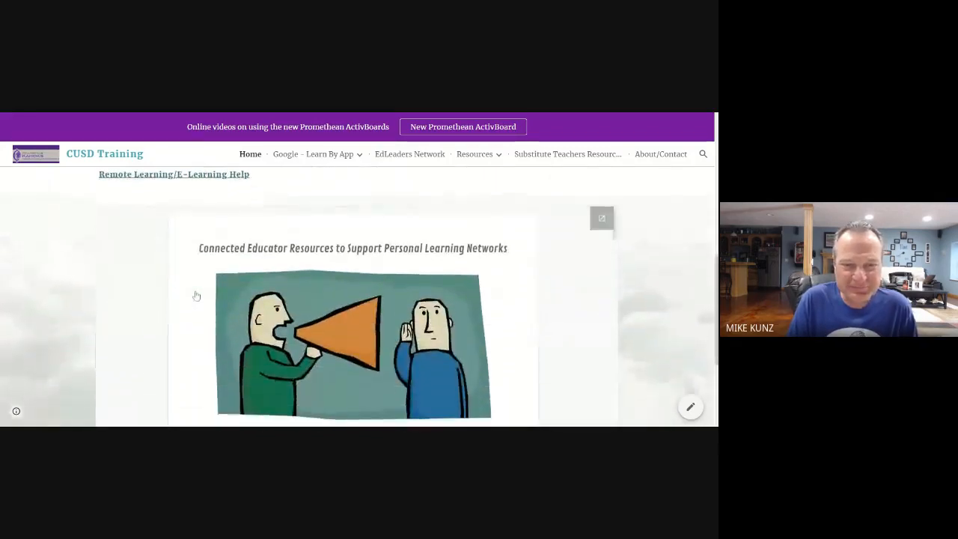
scroll(353, 315, "down", 10)
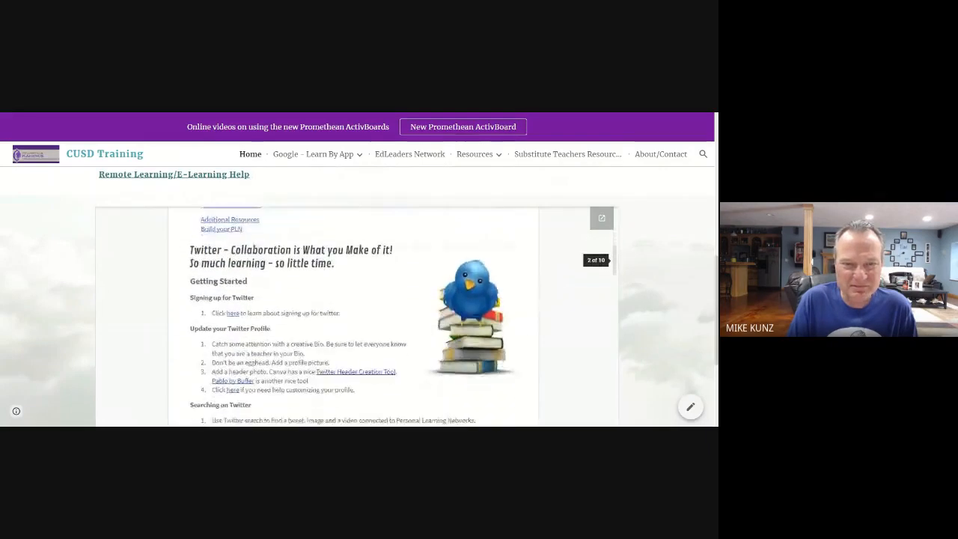
scroll(353, 314, "down", 10)
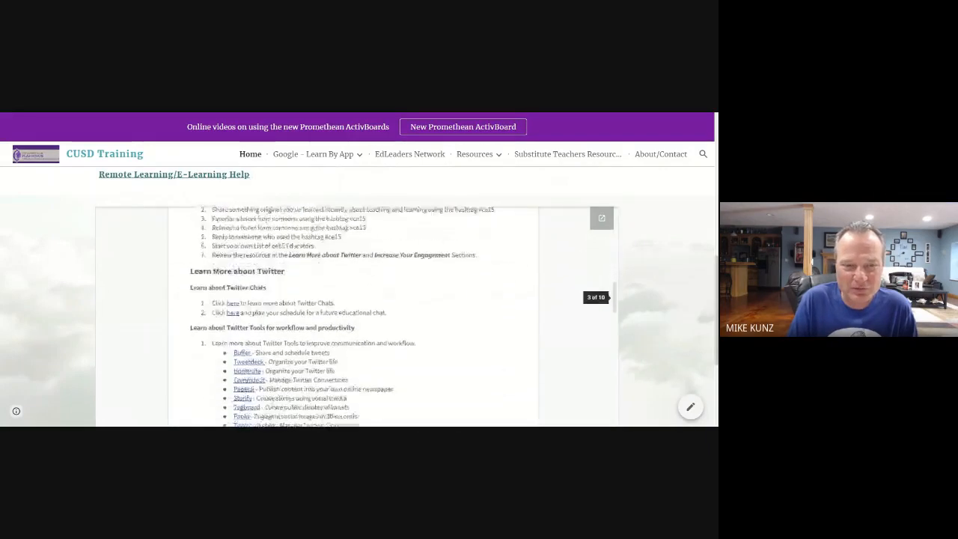
scroll(353, 314, "down", 5)
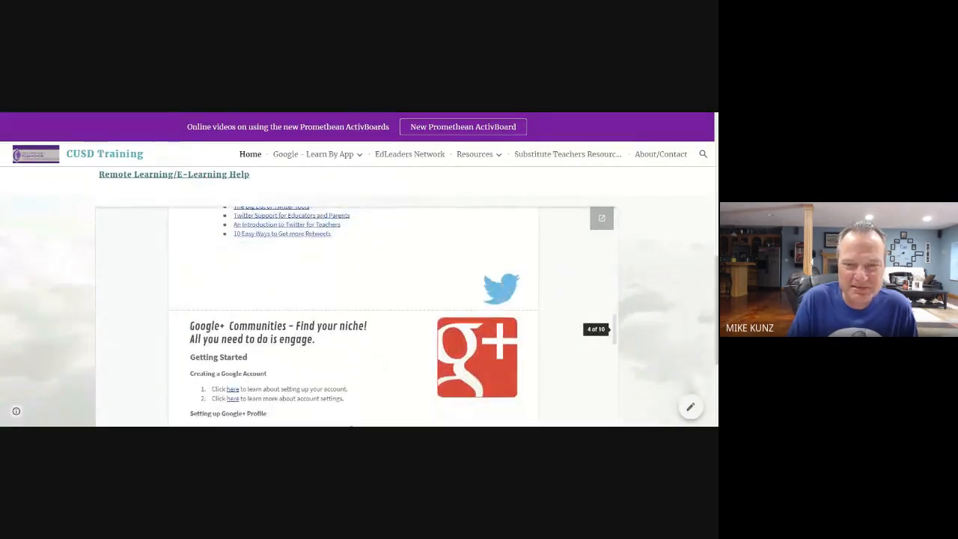
scroll(354, 314, "up", 20)
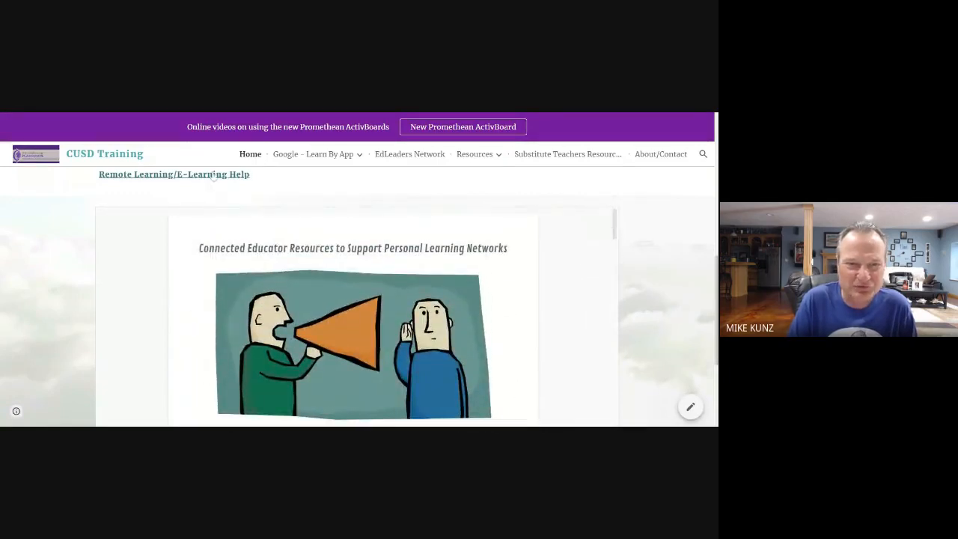
Step: View the Google Assignments training page and the Calendar training page
mouse_move(288, 157)
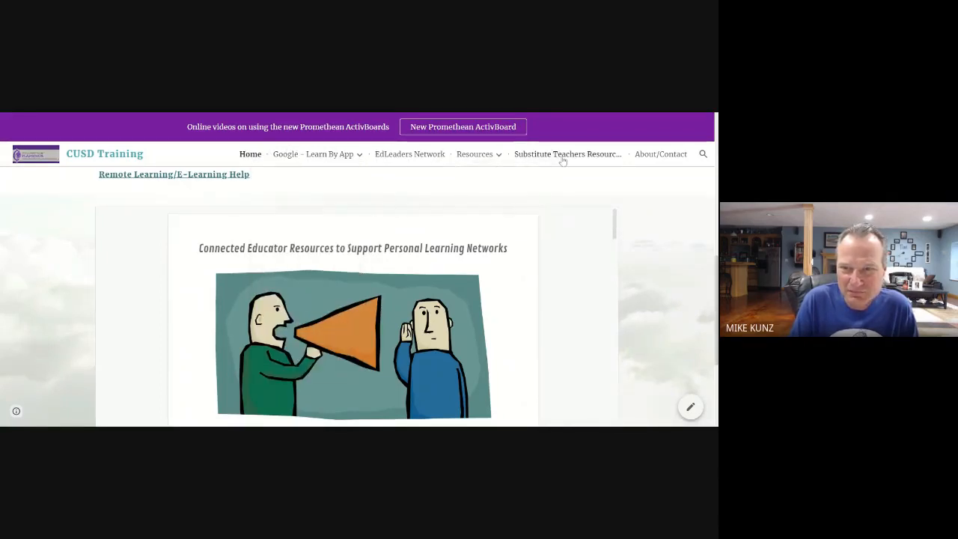
mouse_move(472, 155)
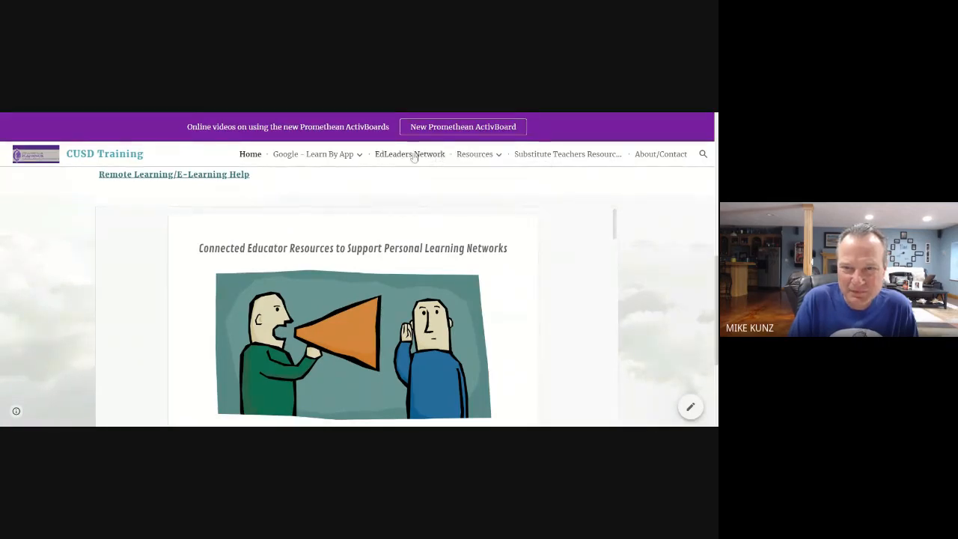
mouse_move(338, 157)
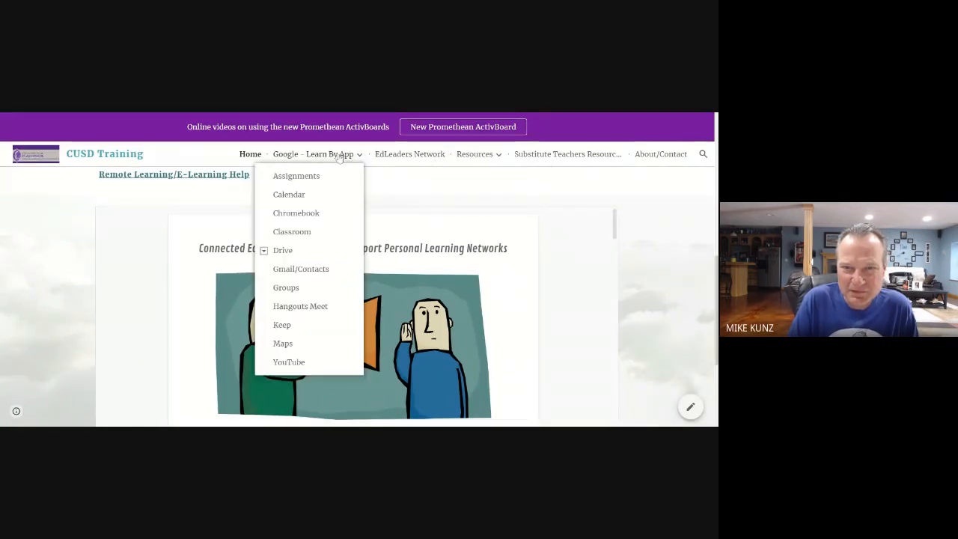
left_click(289, 178)
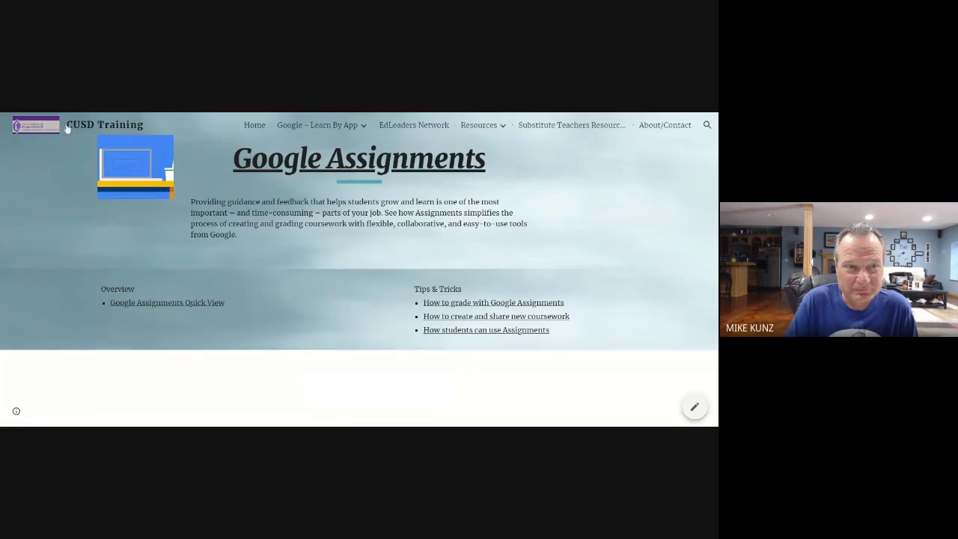
mouse_move(289, 127)
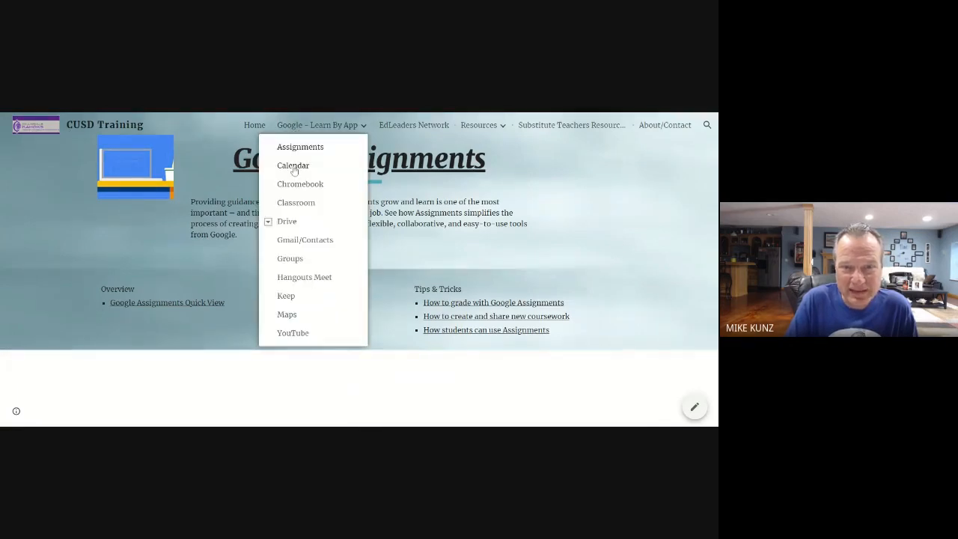
left_click(293, 166)
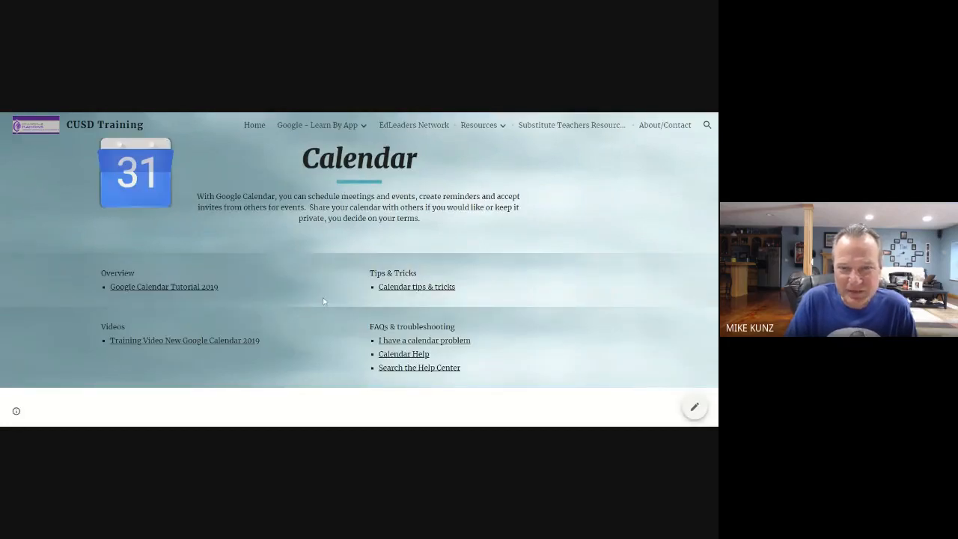
Step: View the Chromebook training page and the Classroom training page
mouse_move(311, 128)
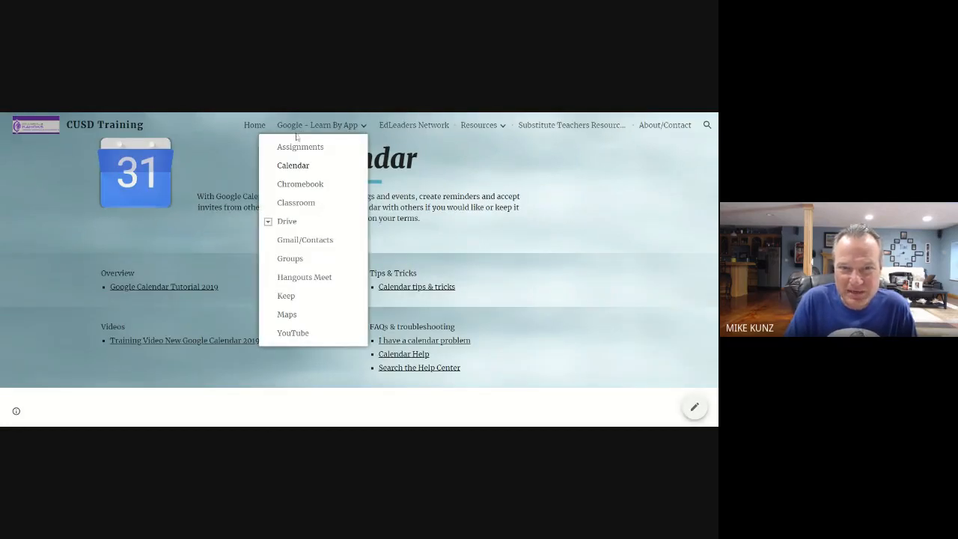
left_click(306, 192)
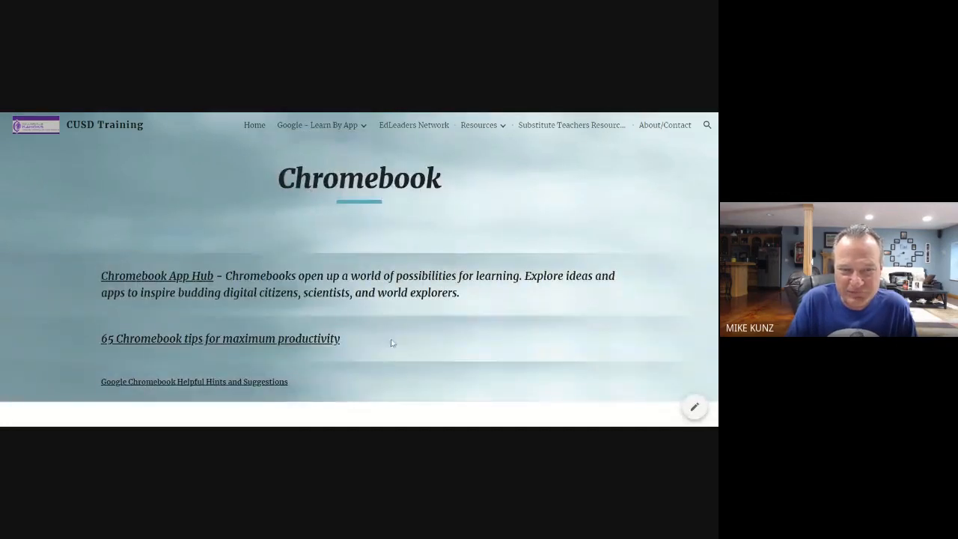
mouse_move(292, 132)
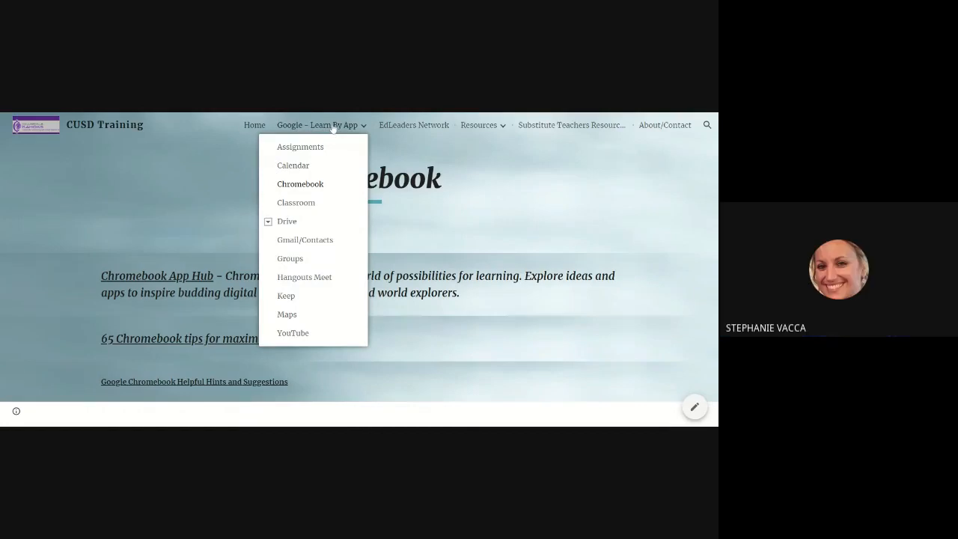
left_click(297, 204)
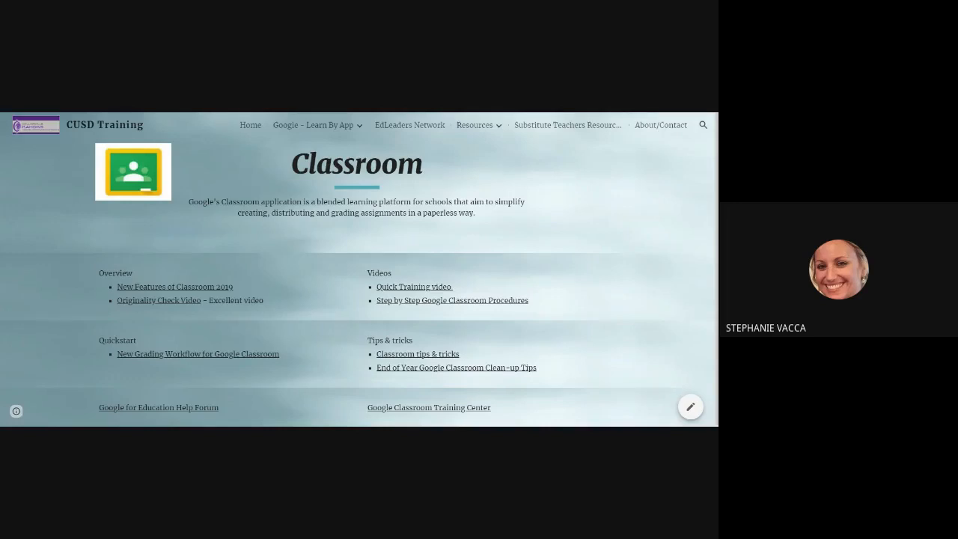
Step: Return to the site's home page and open the Google Drive training page
mouse_move(317, 127)
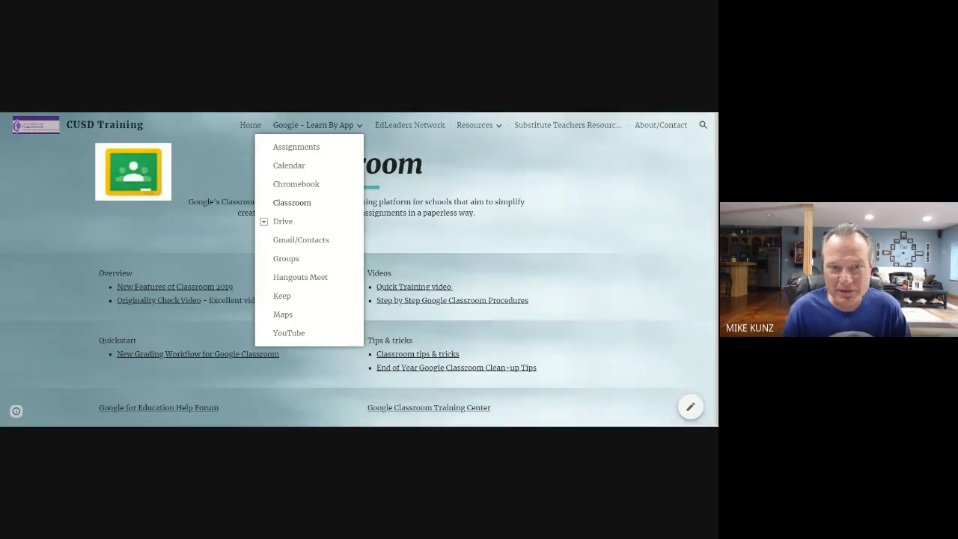
left_click(251, 127)
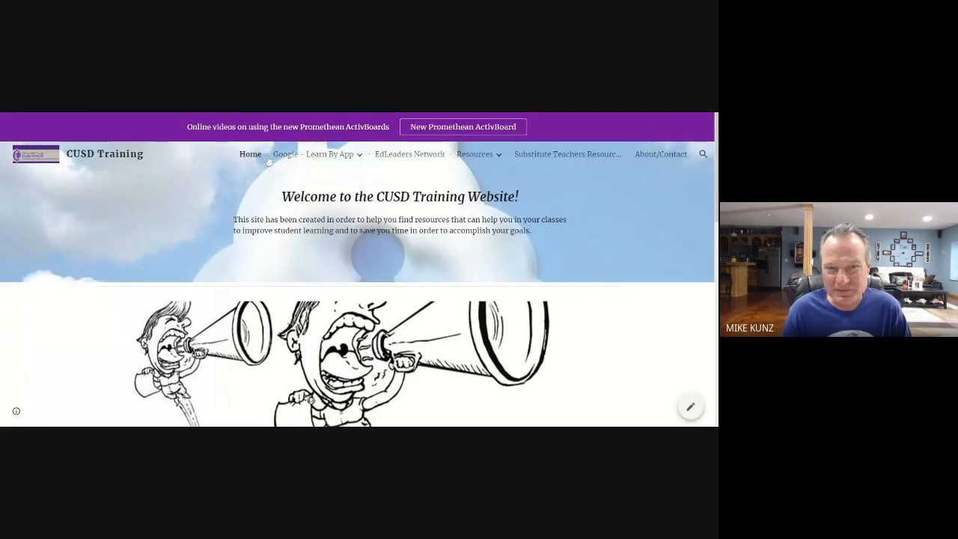
mouse_move(313, 155)
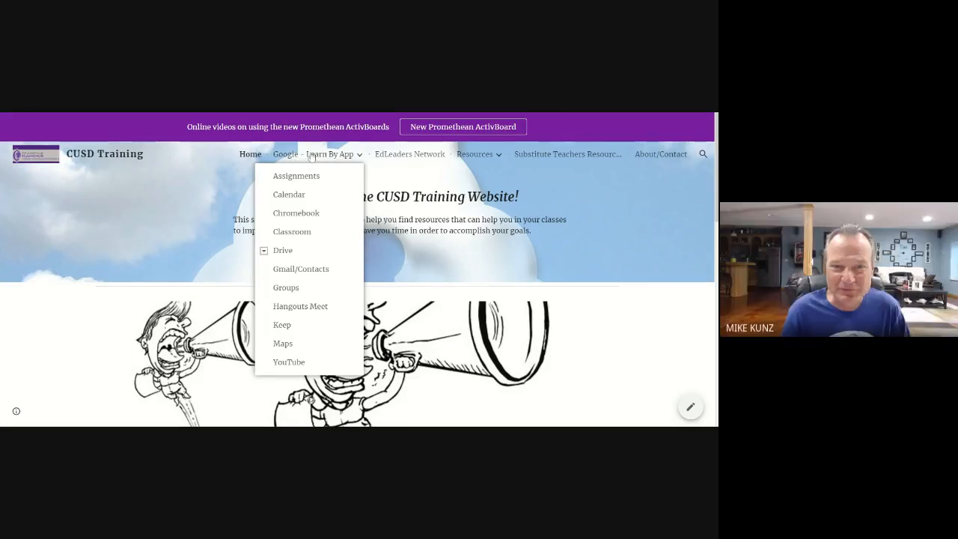
left_click(264, 252)
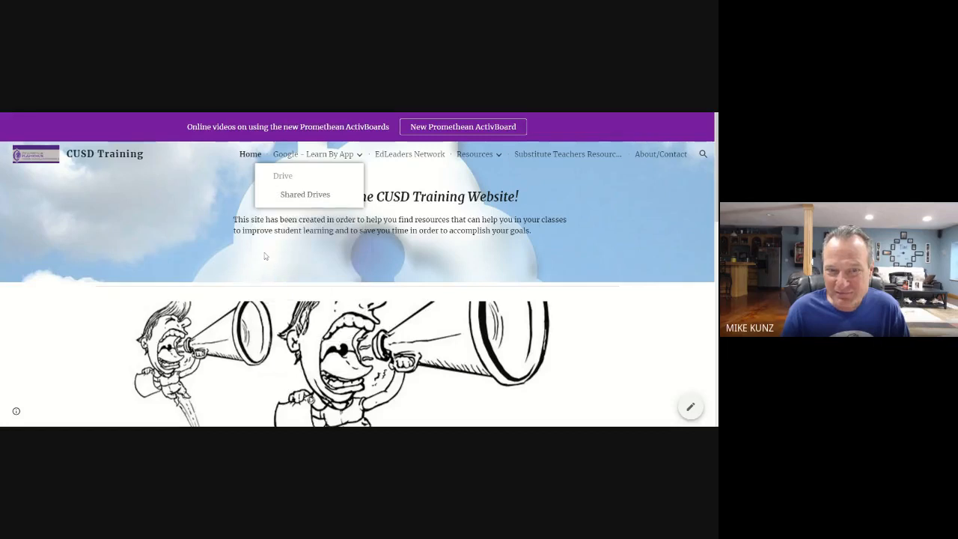
left_click(284, 180)
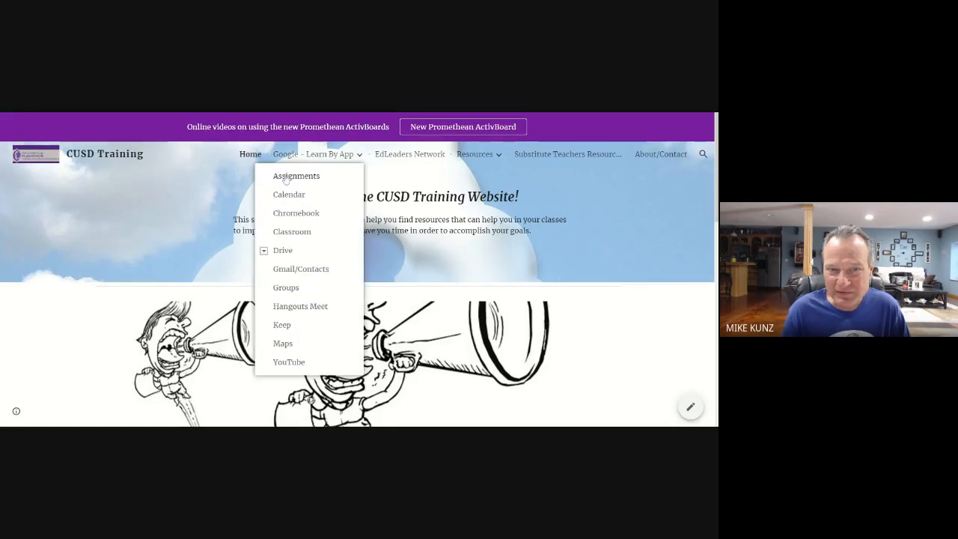
left_click(285, 255)
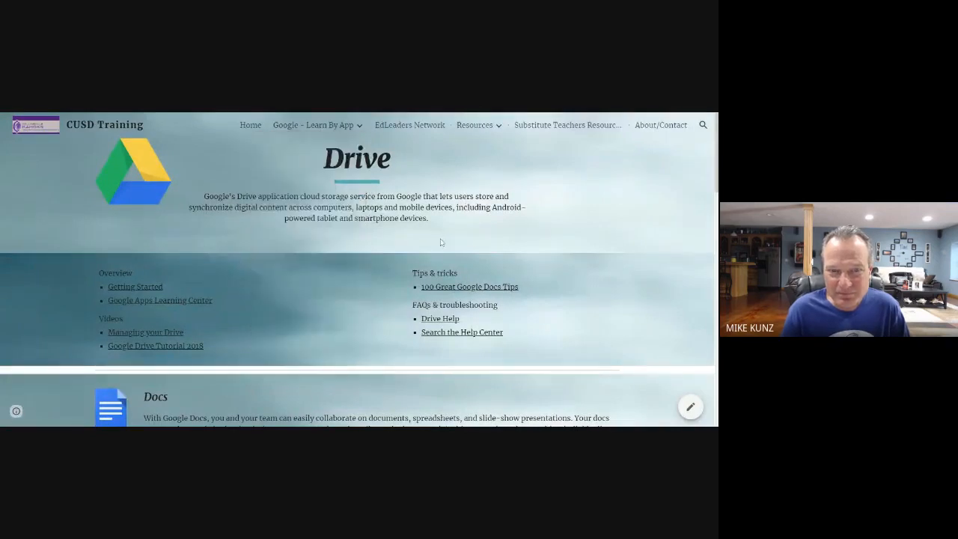
Step: Look through the Drive page's resource sections, from Docs and Forms down to Sites and Slides
scroll(427, 243, "down", 2)
scroll(410, 243, "down", 5)
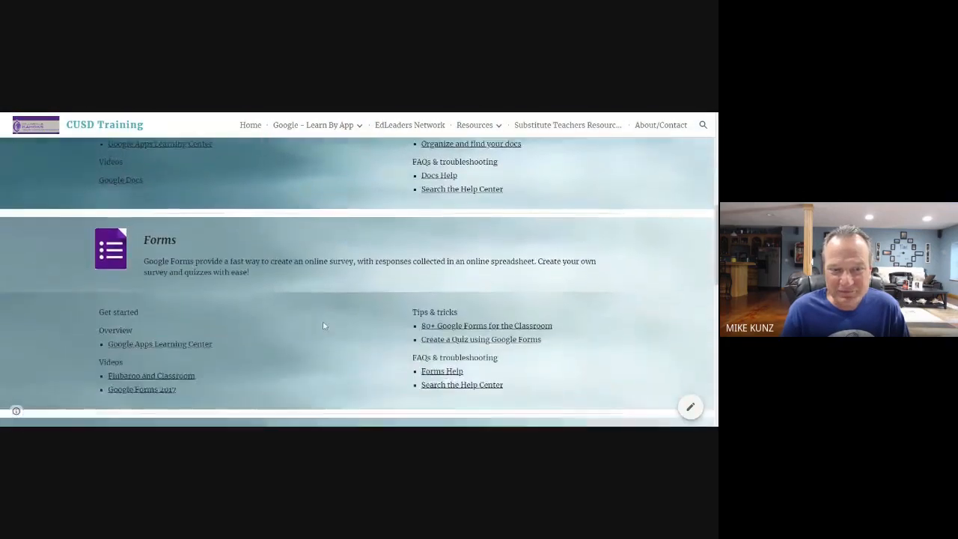
scroll(327, 281, "down", 6)
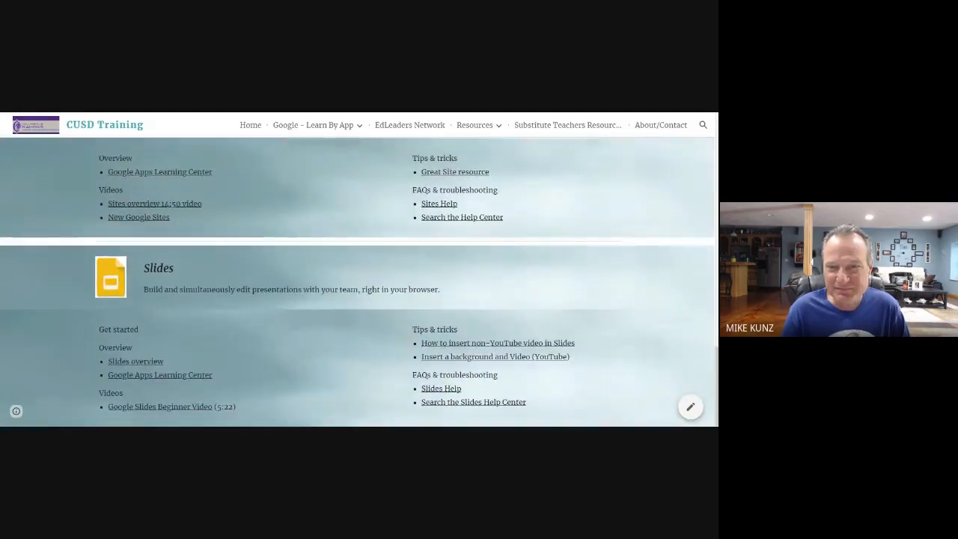
scroll(325, 284, "up", 1)
scroll(325, 288, "up", 7)
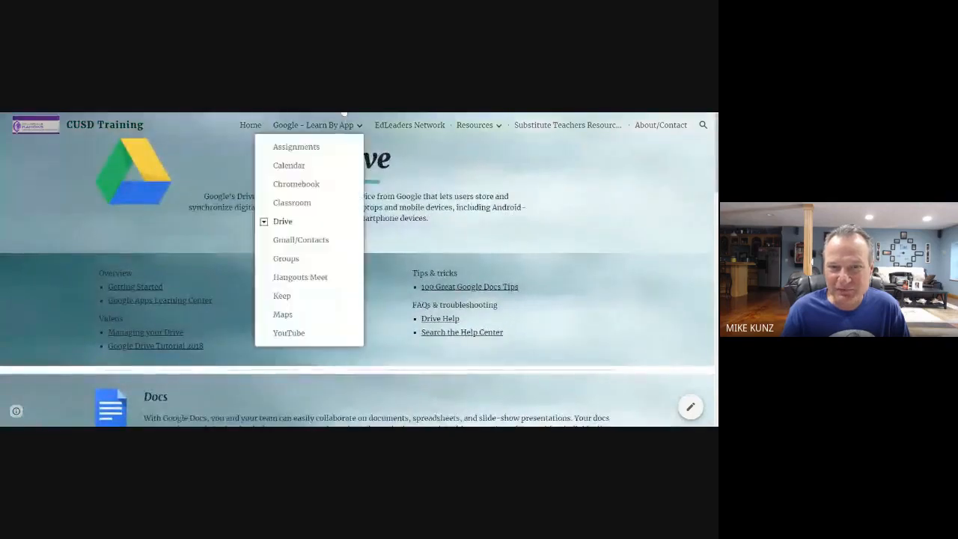
left_click(343, 126)
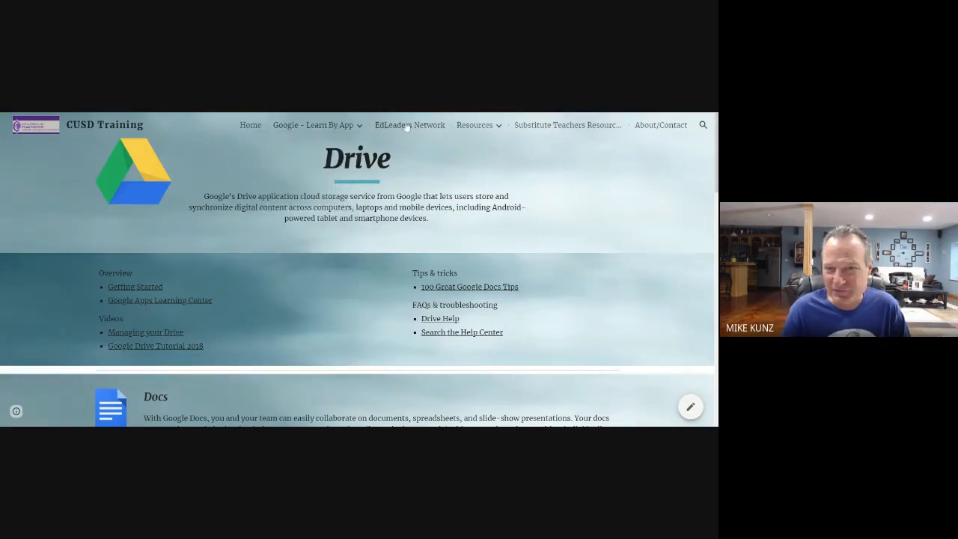
Step: Open the Educational Links resource page and review its list of teaching tools and Promethean links
mouse_move(494, 126)
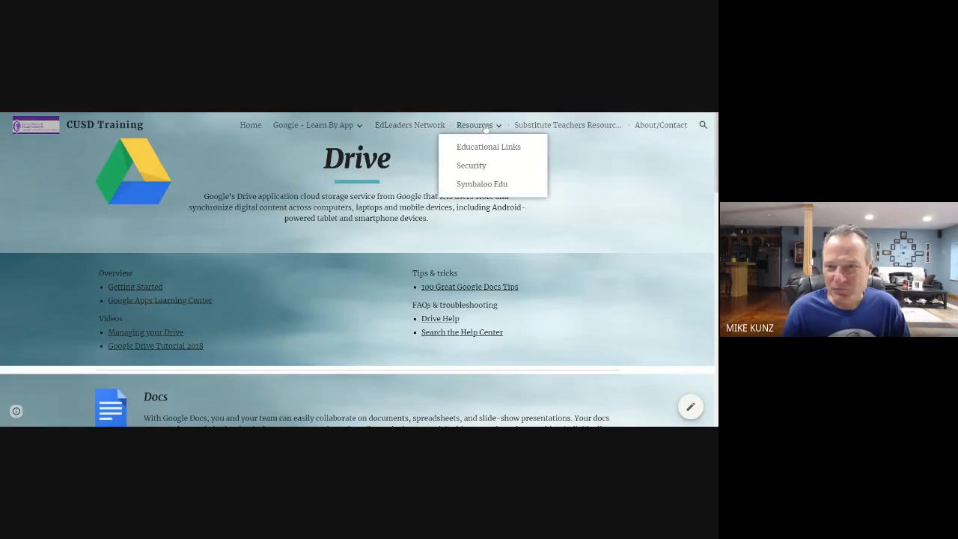
left_click(485, 149)
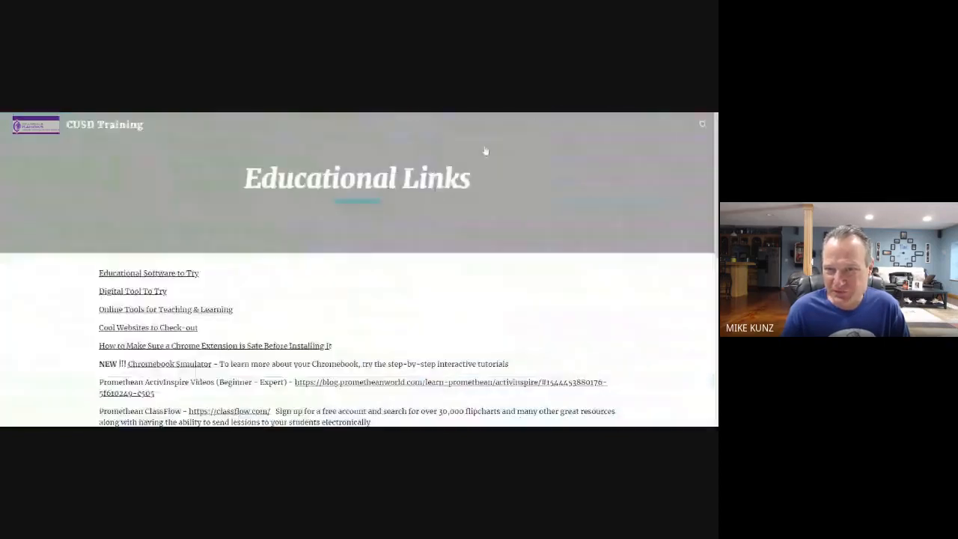
scroll(372, 289, "down", 2)
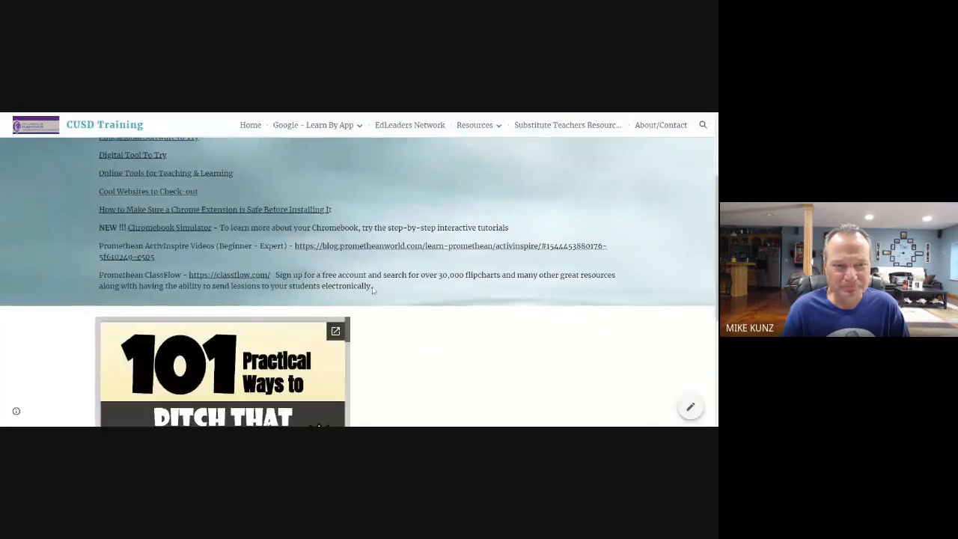
scroll(245, 249, "up", 1)
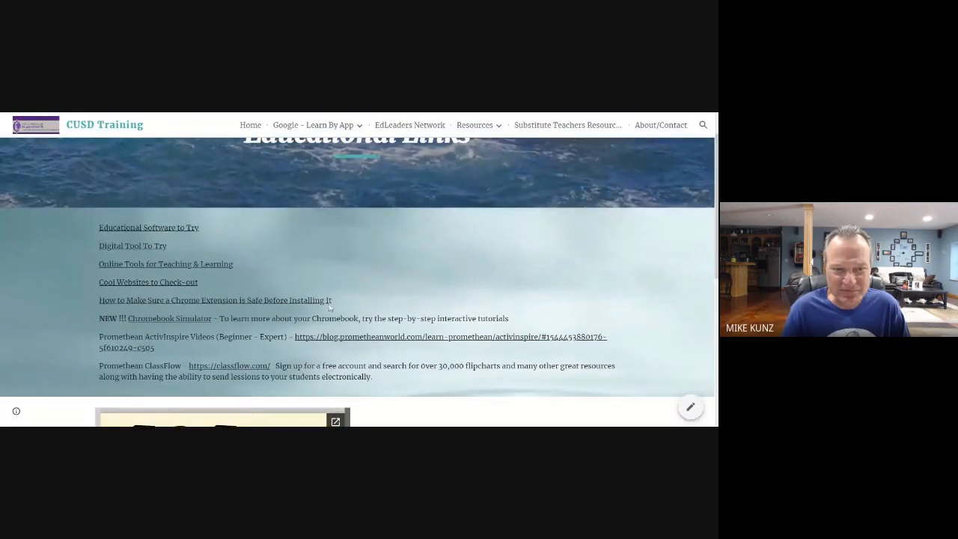
Step: Open the Security resource page to view its Google security tip
mouse_move(468, 126)
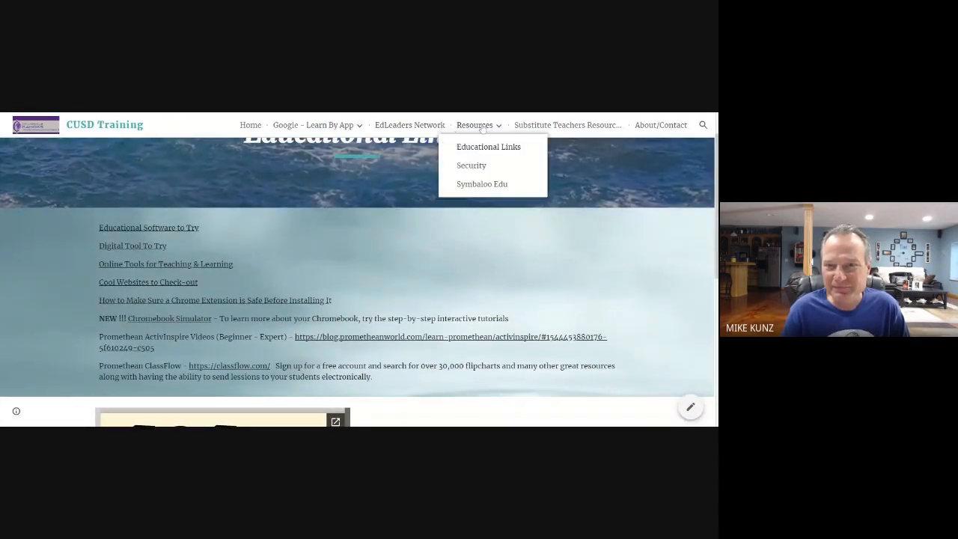
left_click(471, 166)
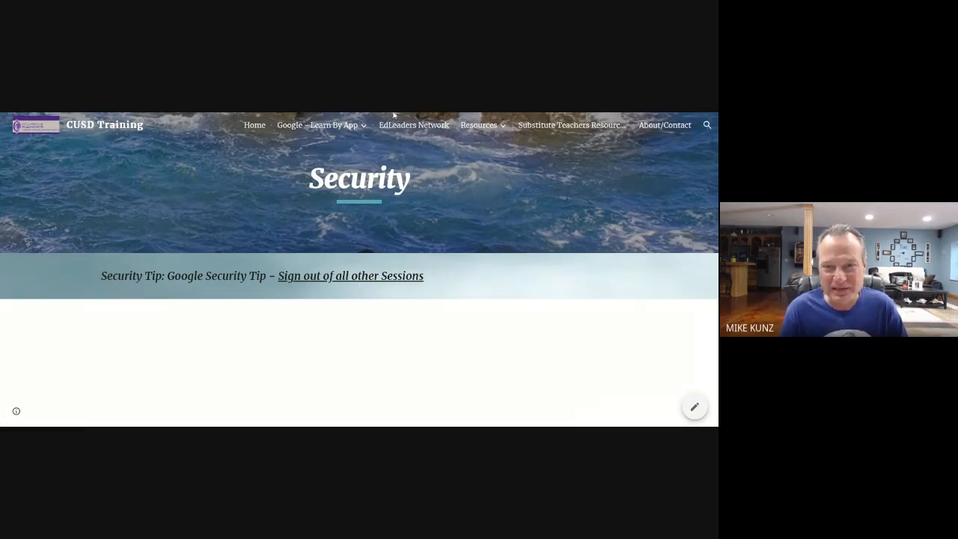
mouse_move(467, 131)
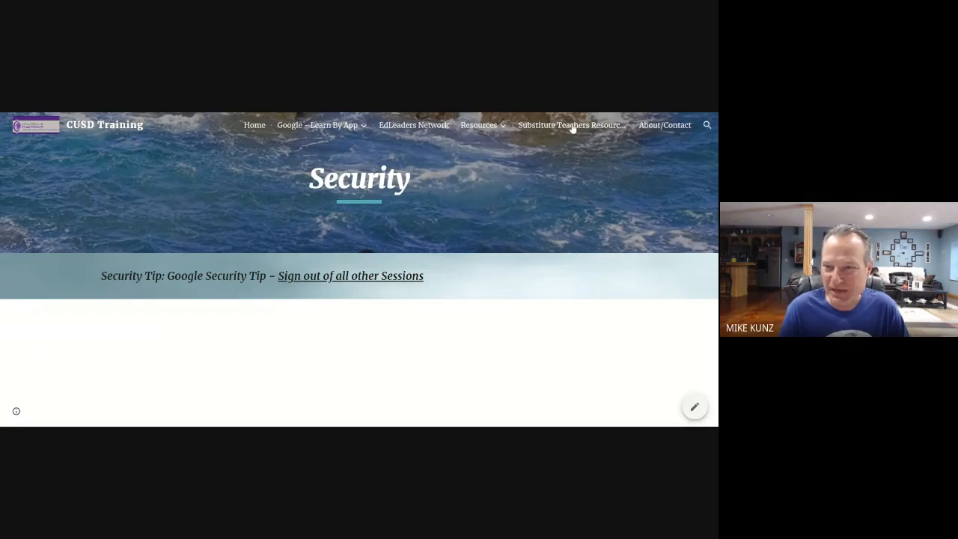
Step: Open the About/Contact page and review the Instructional Technology contact details and role description
left_click(663, 126)
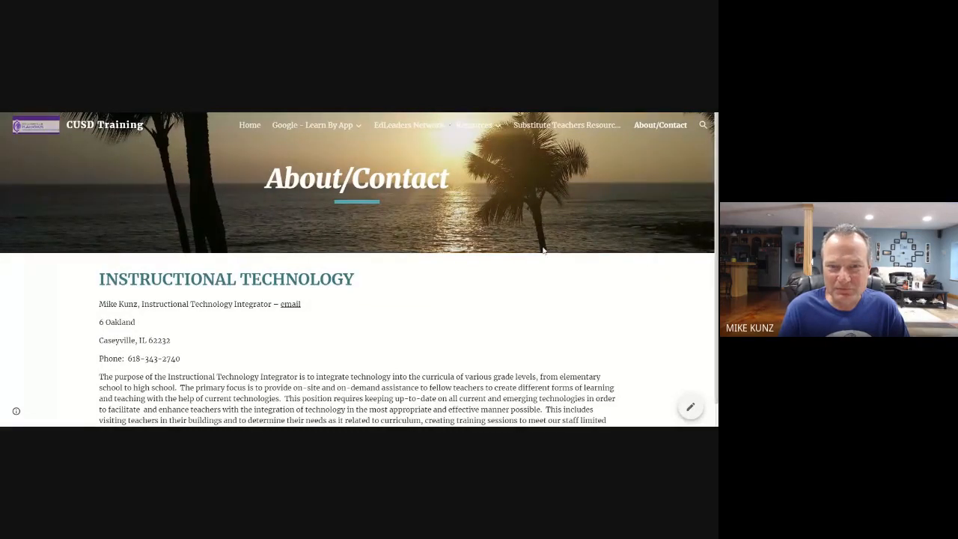
scroll(469, 294, "down", 1)
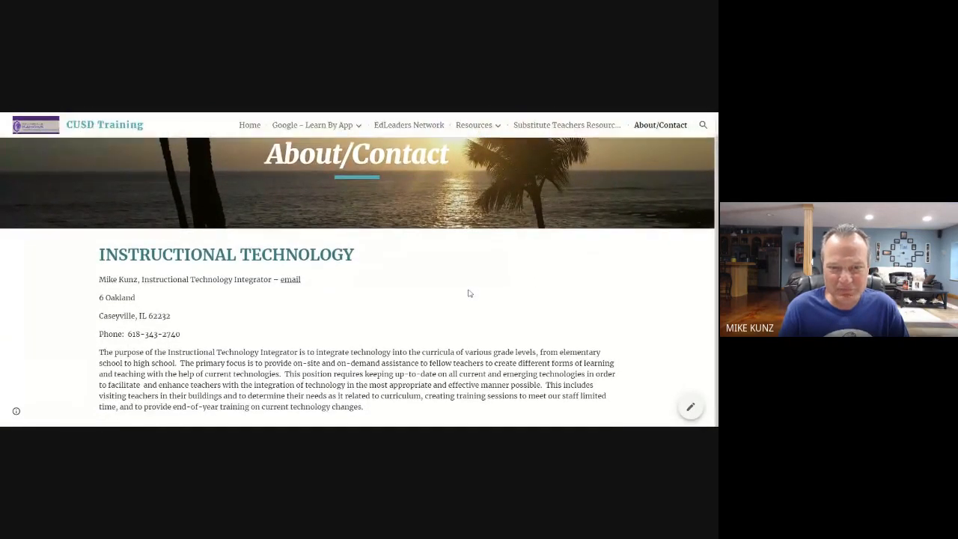
scroll(480, 262, "up", 1)
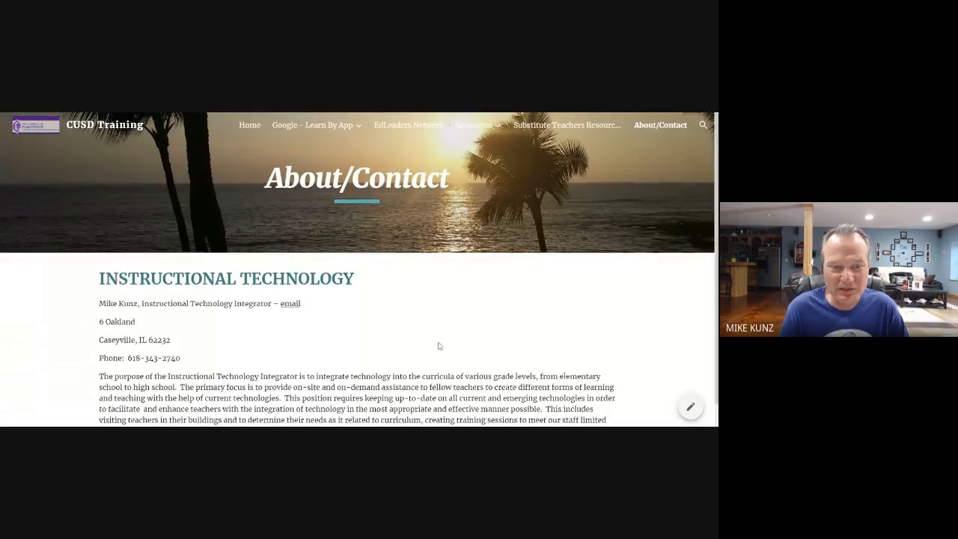
scroll(438, 344, "down", 1)
scroll(445, 262, "up", 1)
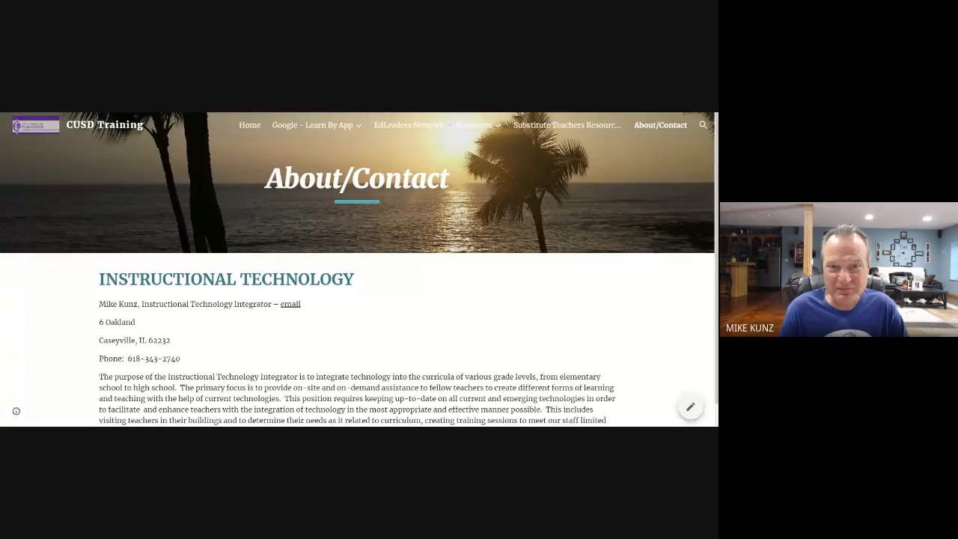
Step: Return to the site's home page and try to open the New Promethean ActivBoard link from the banner
left_click(248, 126)
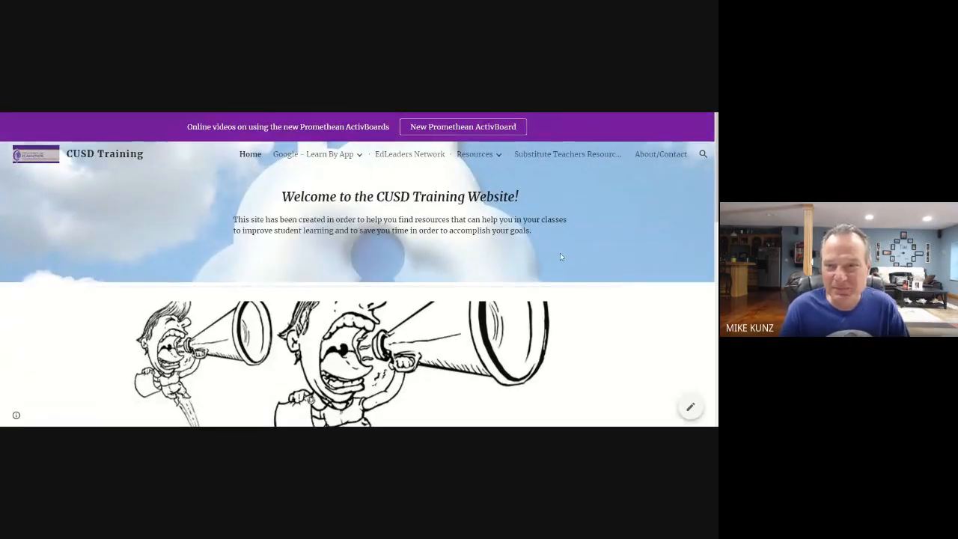
left_click(439, 131)
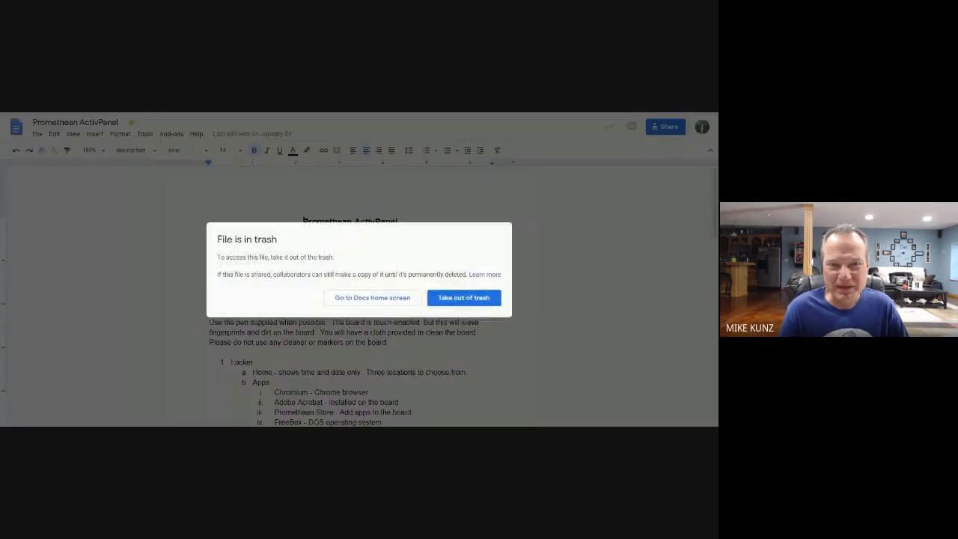
left_click(384, 299)
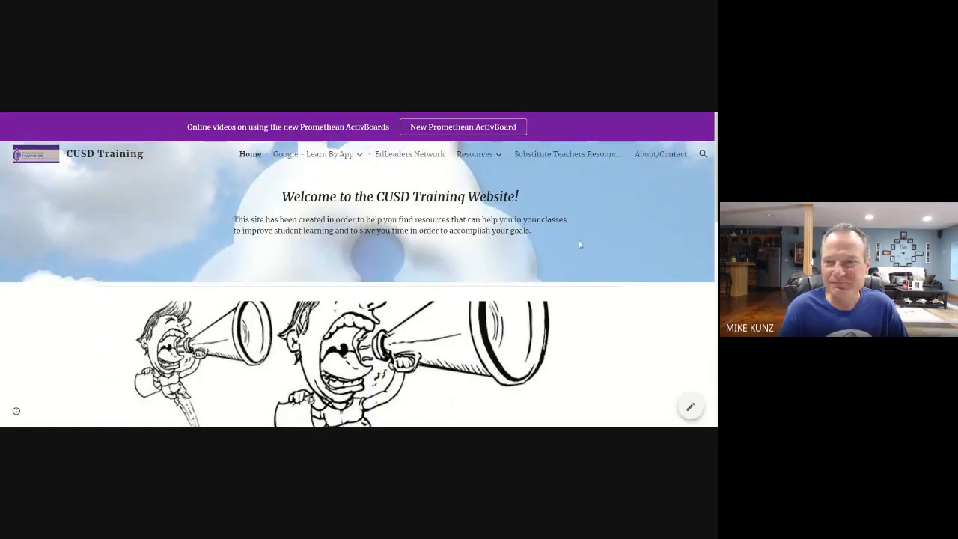
Step: Look through the home page's shout-out, summer training sign-up and Google Meet links
scroll(596, 303, "down", 10)
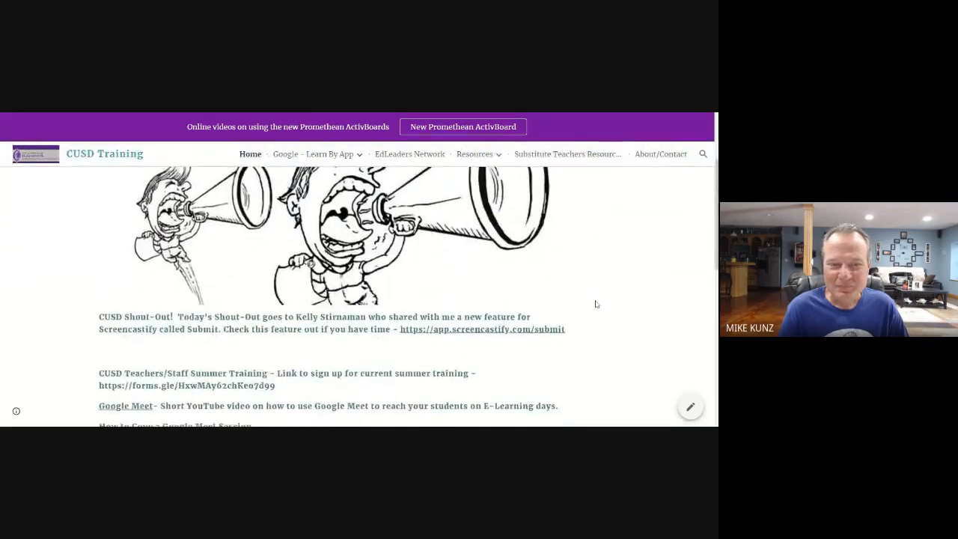
scroll(596, 303, "down", 4)
scroll(595, 300, "up", 12)
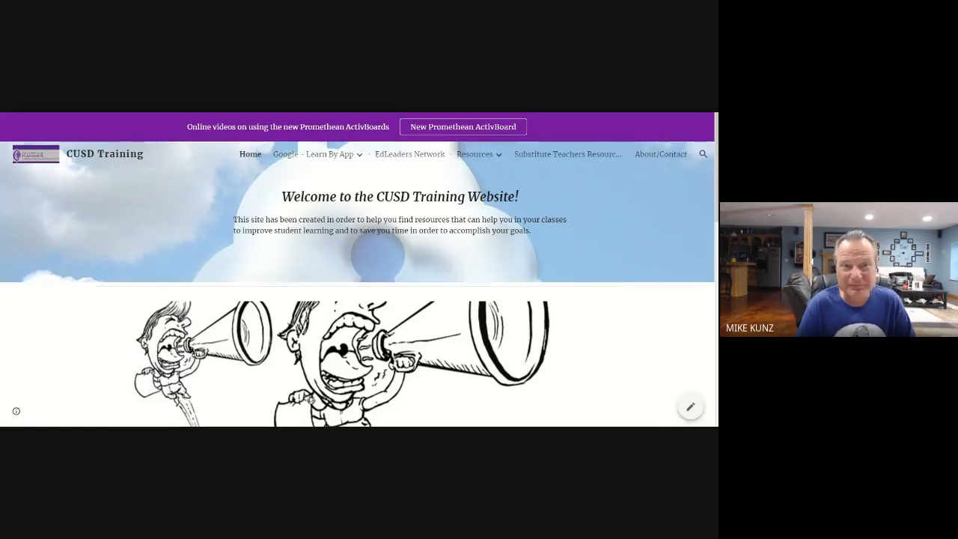
Step: Switch to Google Sites, go to the new Google Sites and create a site from the Class template
key("ctrl+Tab")
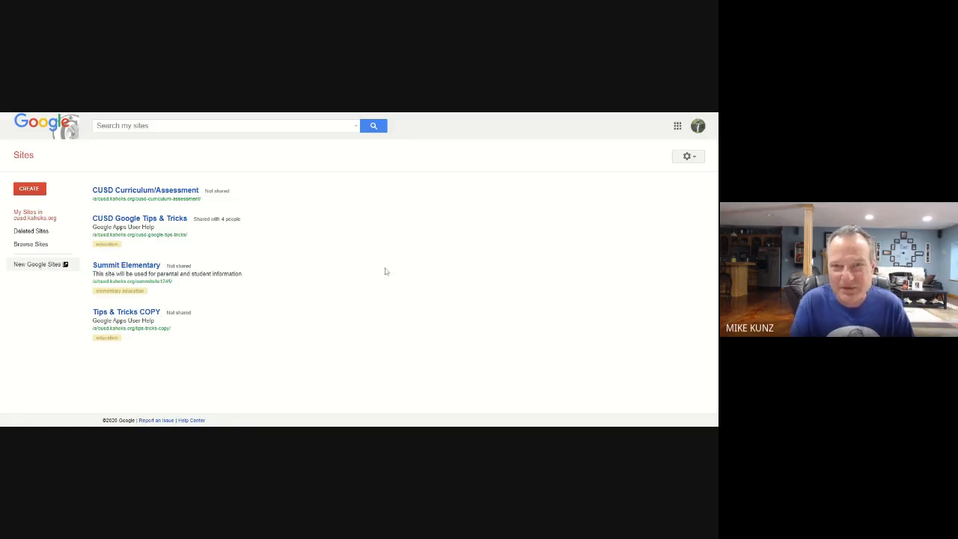
left_click(37, 264)
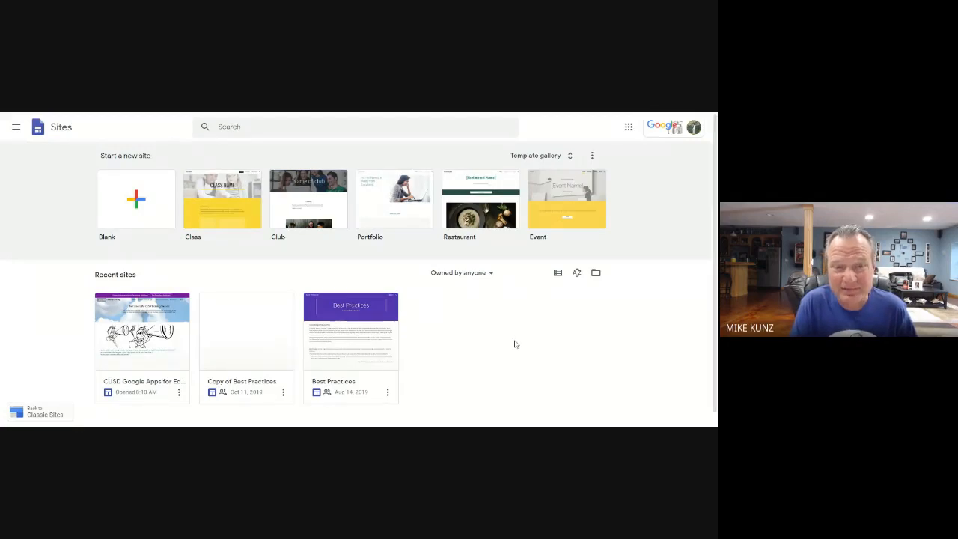
left_click(223, 195)
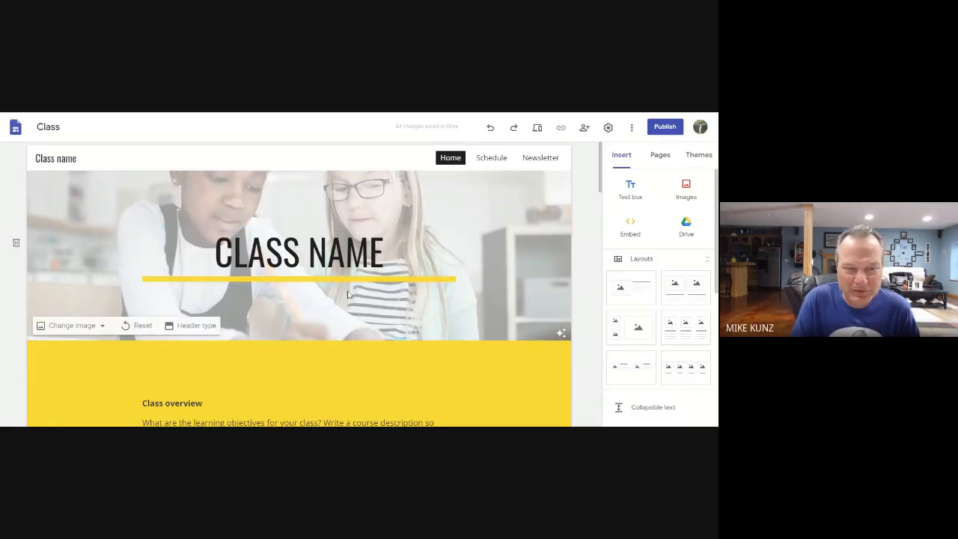
Step: Examine the Class template's home page, from the title header and class overview down to the resource links and contact footer
scroll(347, 294, "down", 2)
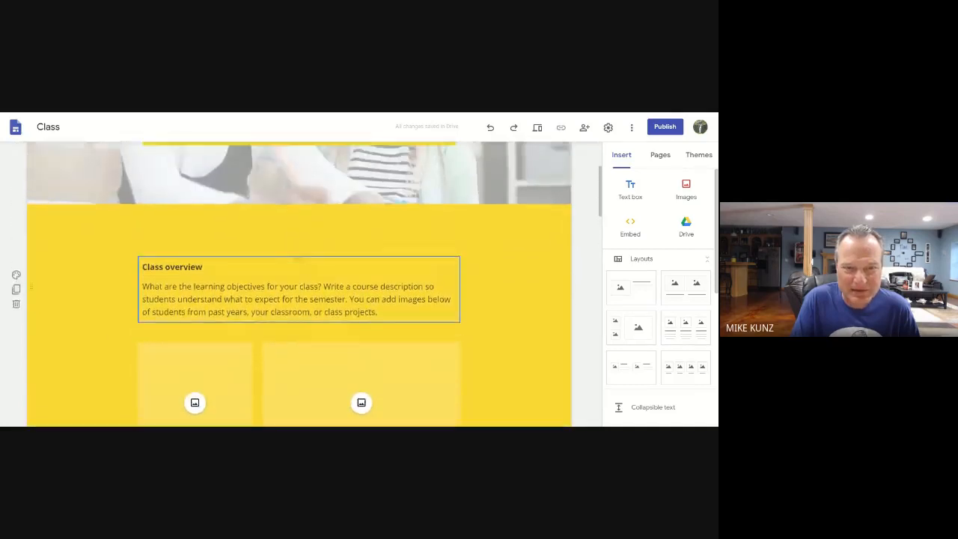
scroll(300, 284, "up", 2)
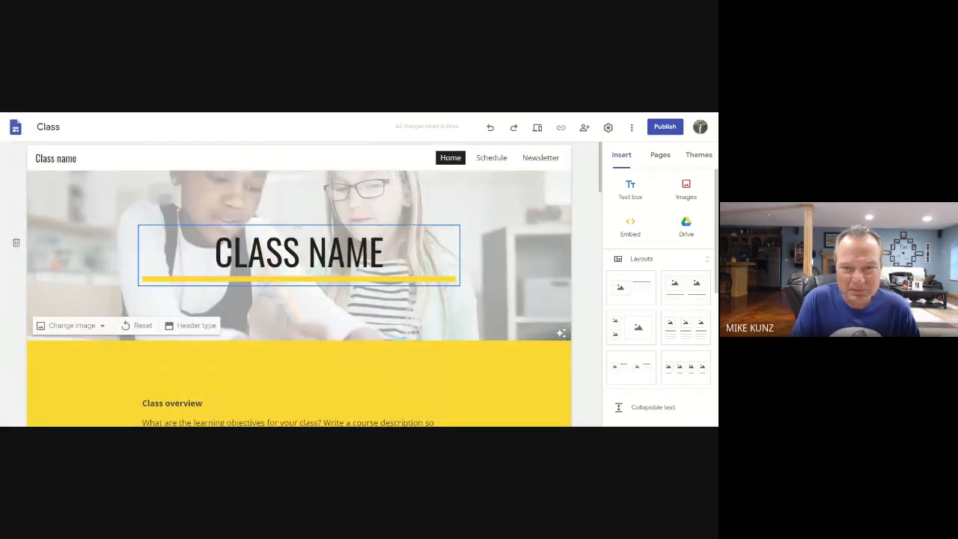
left_click(384, 255)
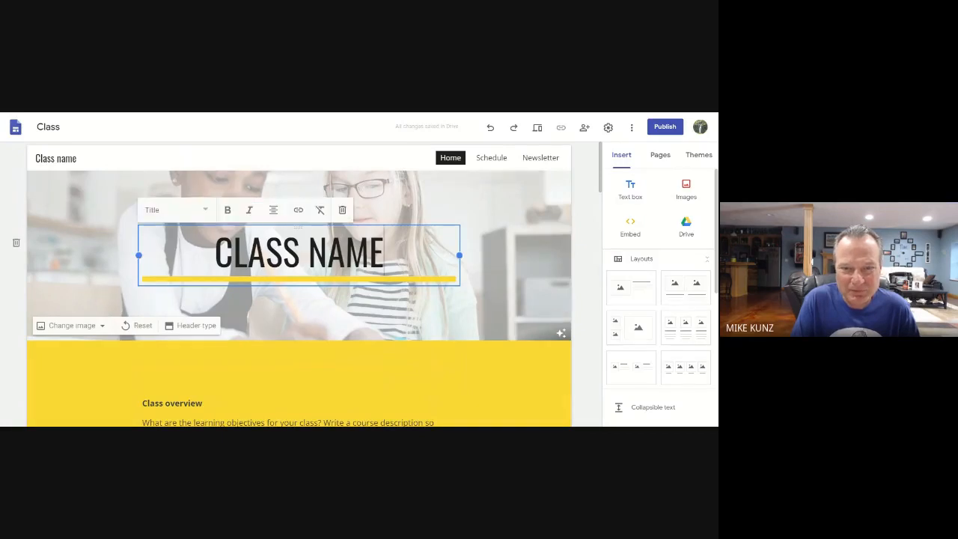
left_click(495, 228)
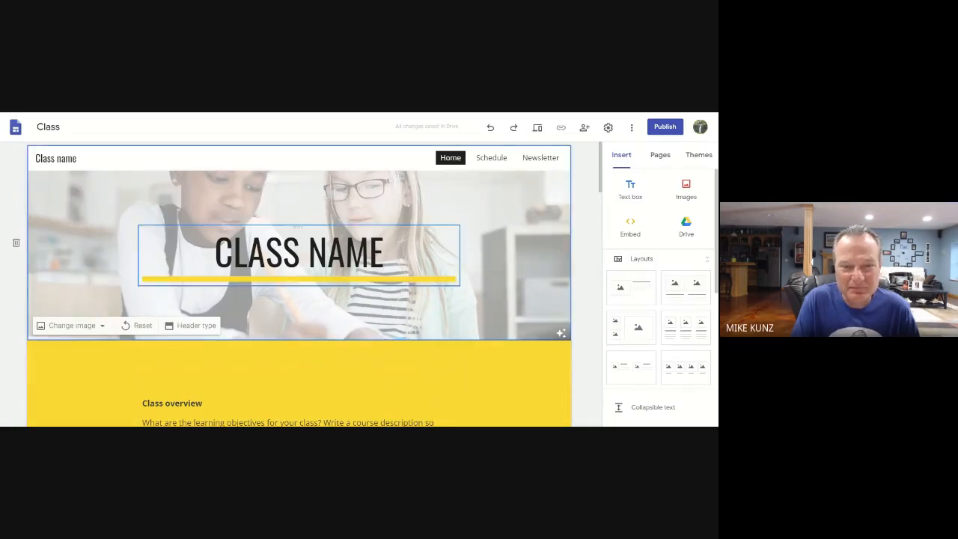
scroll(340, 329, "down", 6)
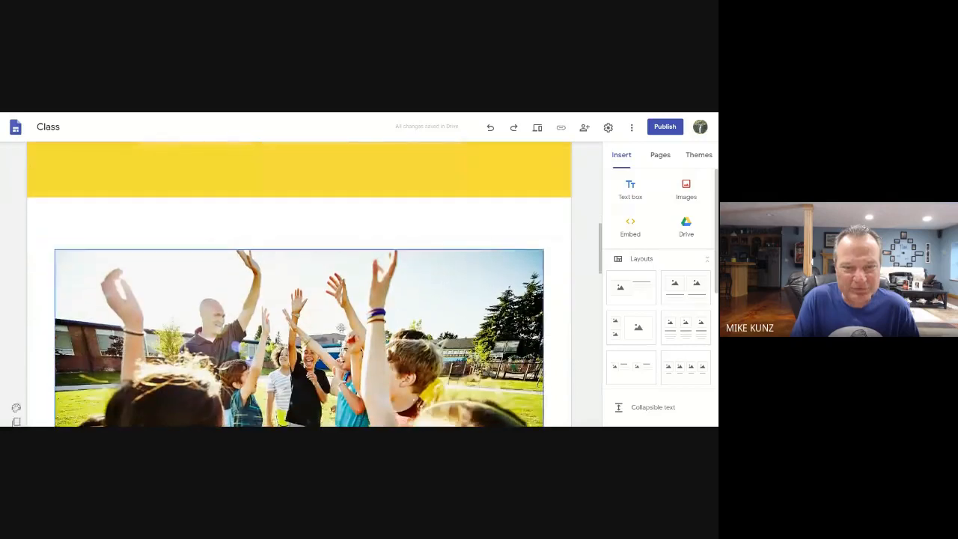
scroll(340, 328, "down", 8)
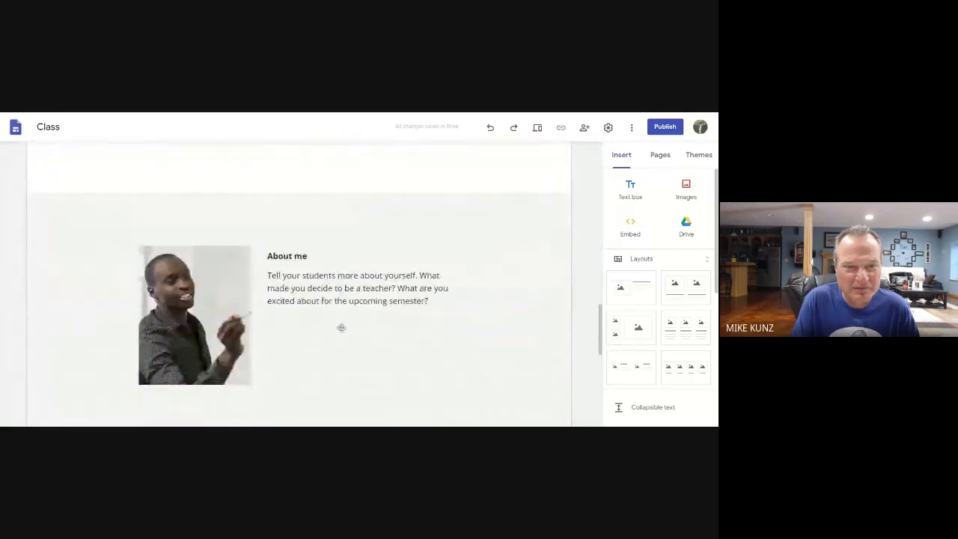
scroll(340, 327, "down", 6)
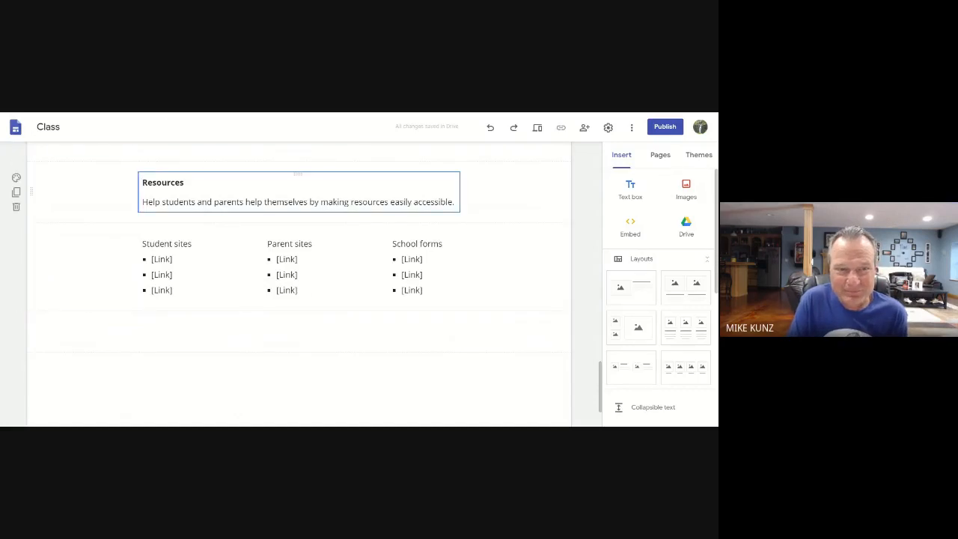
scroll(62, 196, "down", 1)
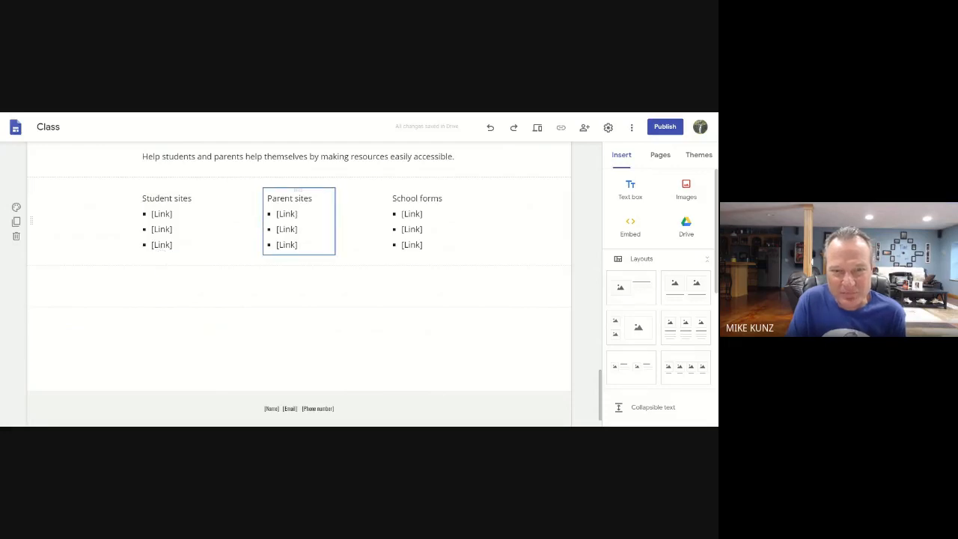
scroll(405, 291, "down", 1)
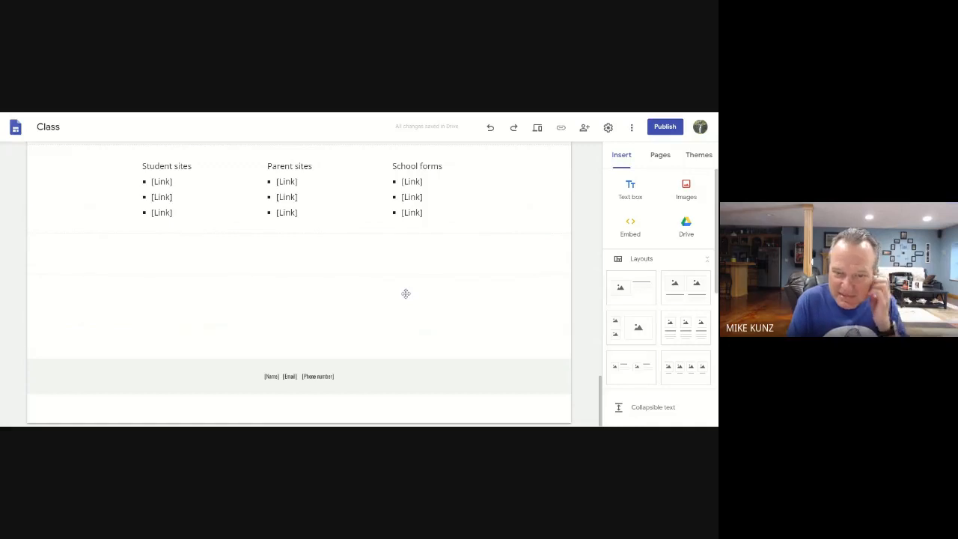
mouse_move(268, 383)
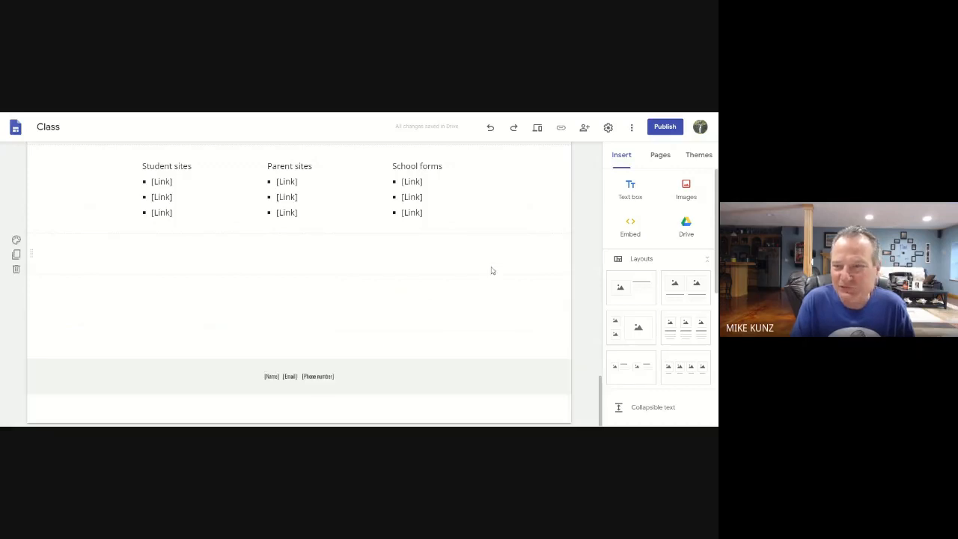
scroll(491, 271, "up", 15)
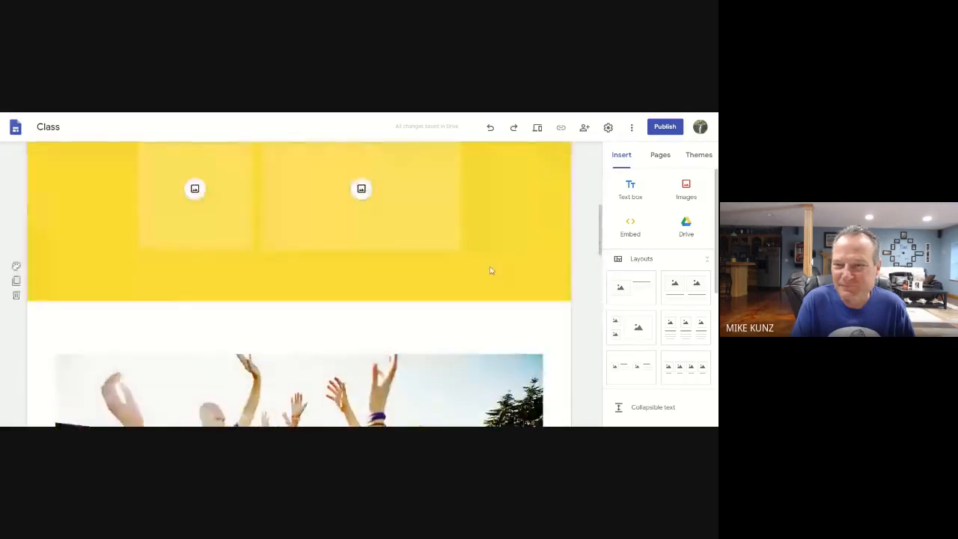
scroll(492, 270, "up", 5)
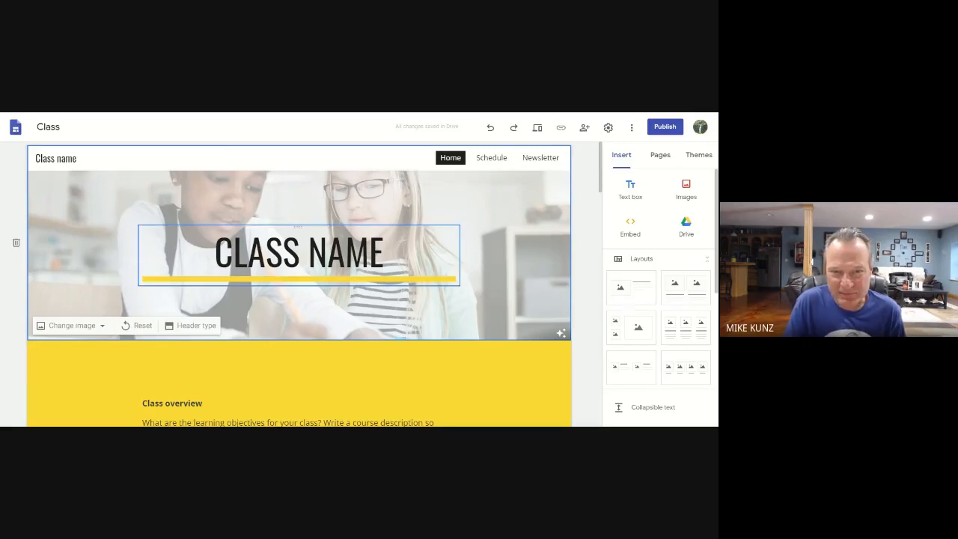
Step: Replace the header title with "GOOGLE SITES" and add an empty line below it
left_click(385, 253)
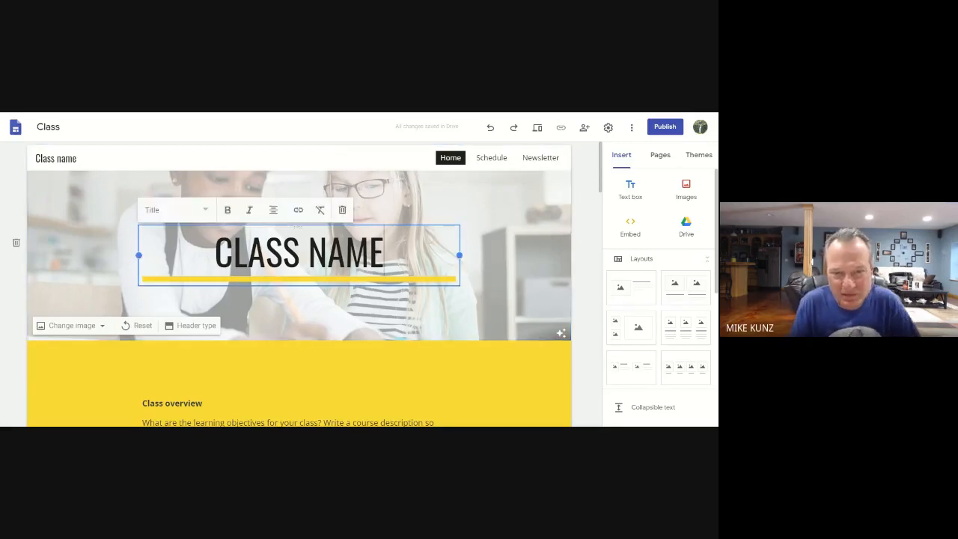
key("BackSpace")
key("BackSpace")
key("BackSpace")
key("BackSpace")
key("BackSpace")
key("BackSpace")
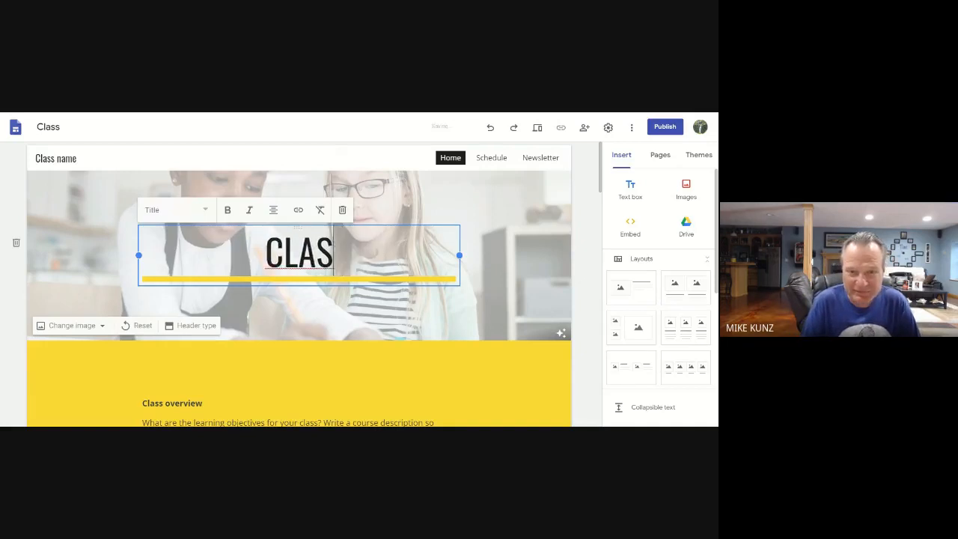
key("BackSpace")
key("BackSpace")
key("BackSpace")
key("BackSpace")
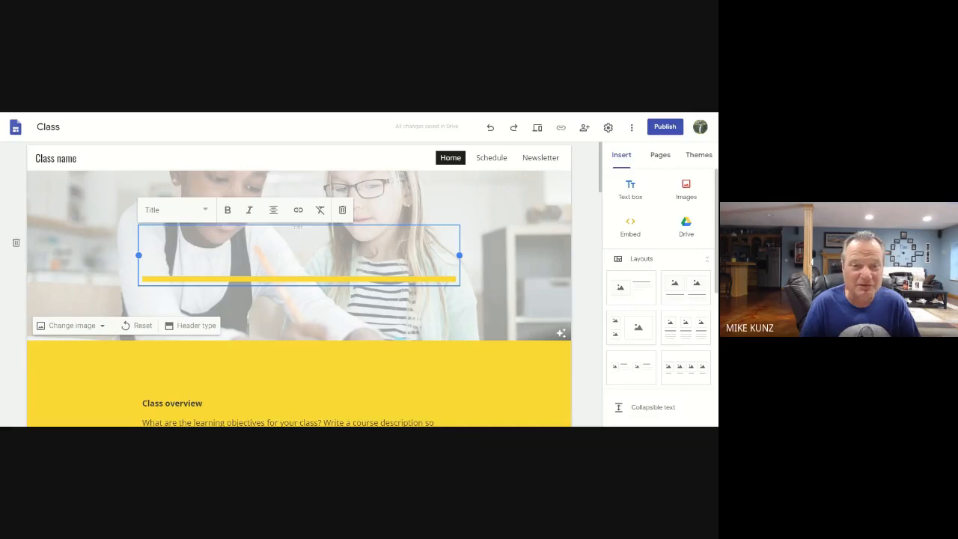
type("G")
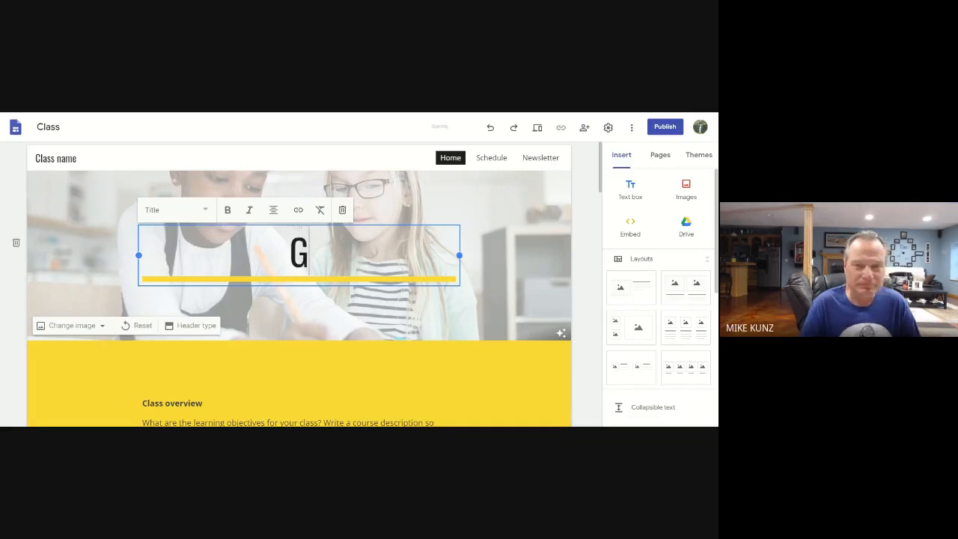
type("OGO")
key("BackSpace")
key("BackSpace")
type("OGLE")
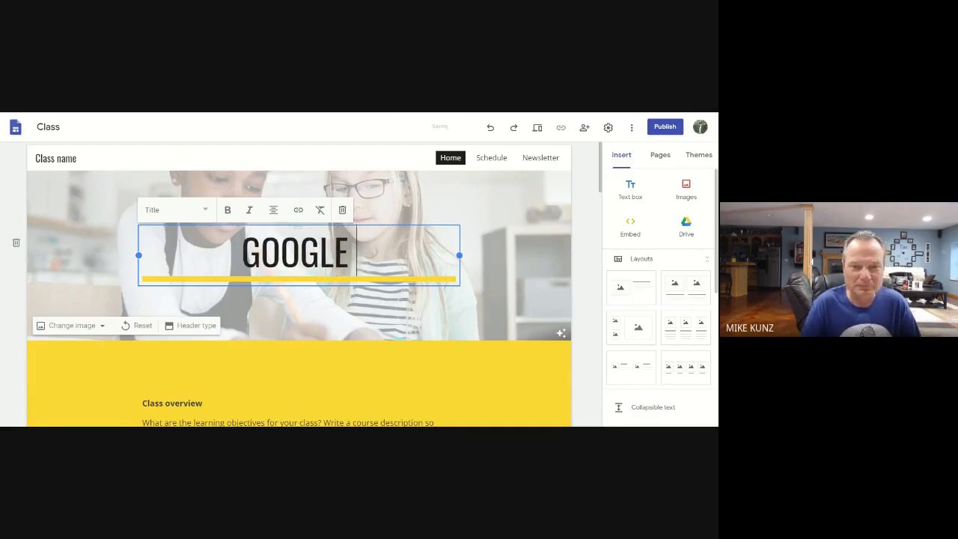
type(" STIES")
key("BackSpace")
key("BackSpace")
key("BackSpace")
key("BackSpace")
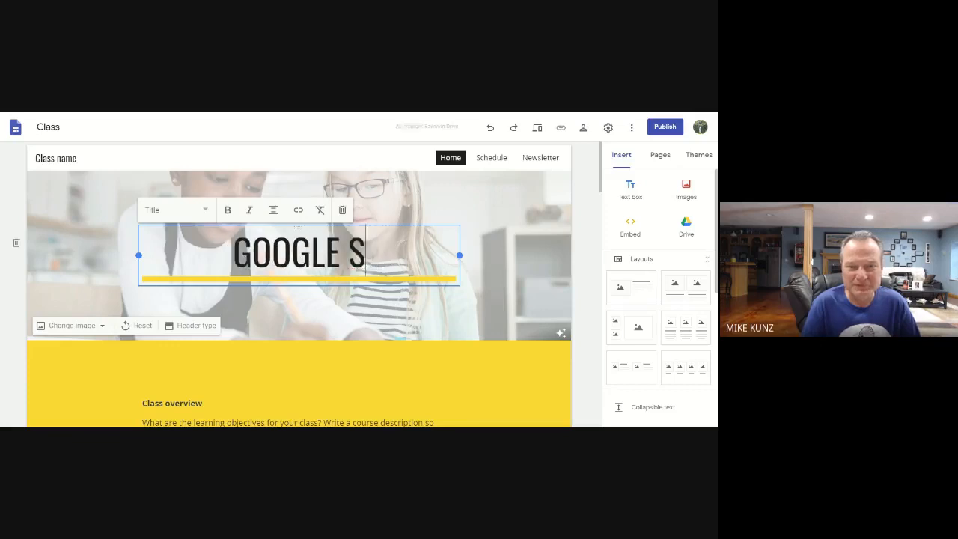
type("ITES")
key("Return")
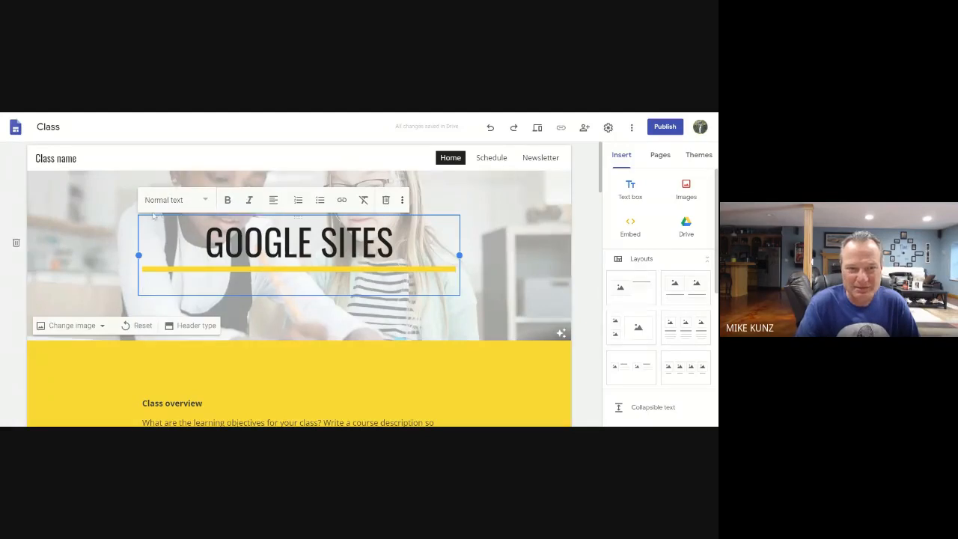
left_click(480, 264)
Step: Change the "GOOGLE SITES" header text to the Heading style
left_click(321, 243)
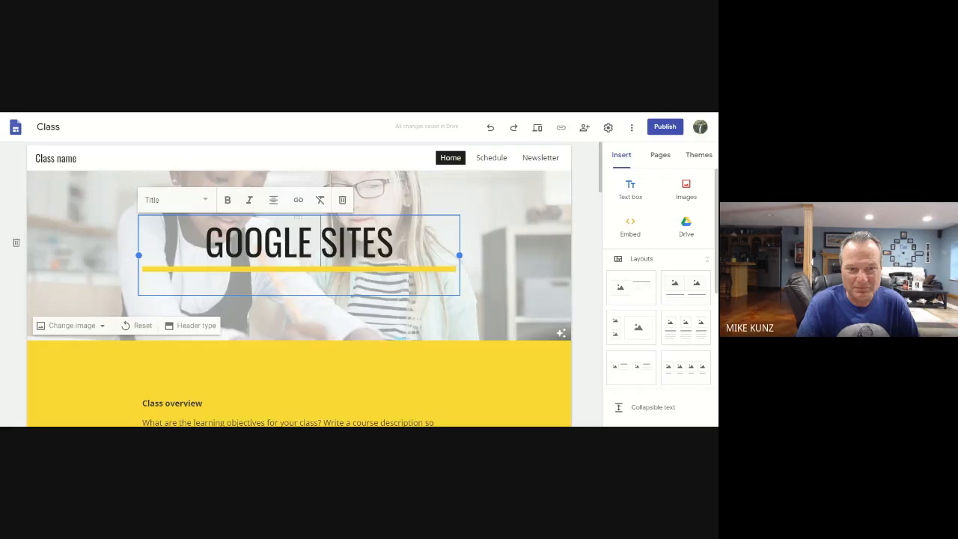
left_click_drag(205, 244, 394, 243)
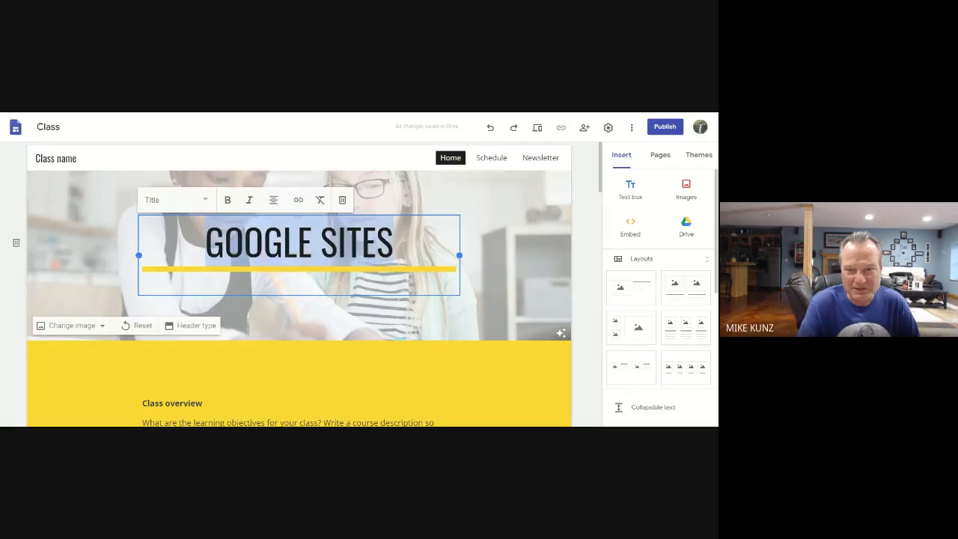
left_click(204, 200)
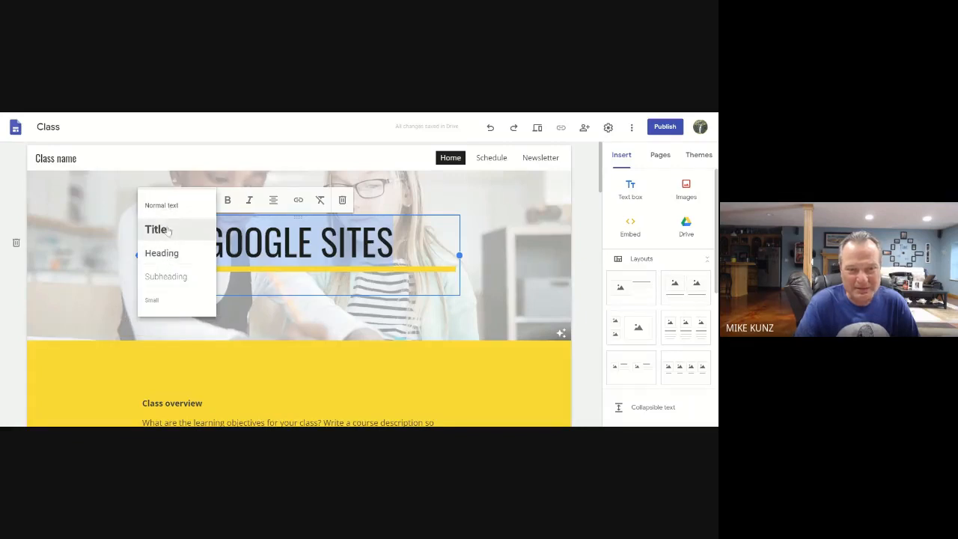
left_click(167, 258)
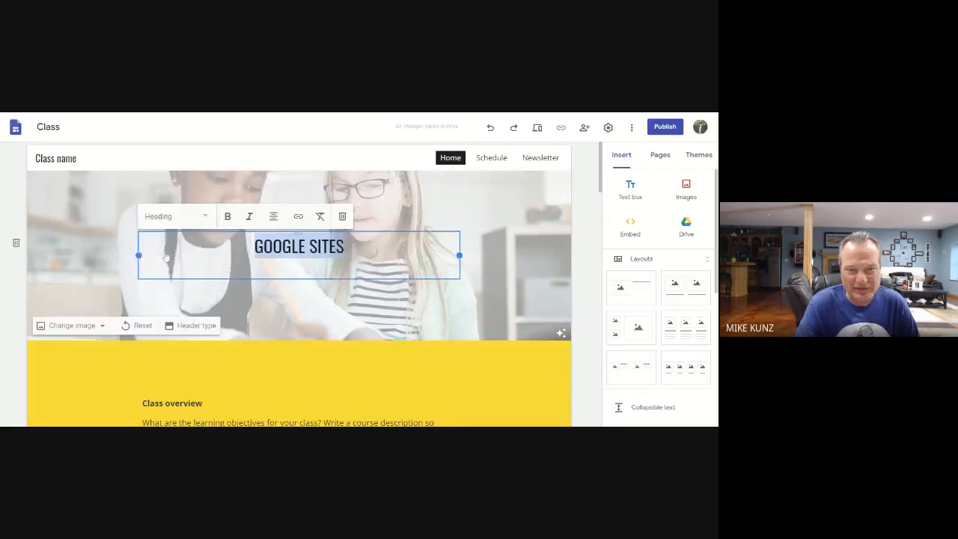
Step: Change the "GOOGLE SITES" header text to the Title style
left_click(204, 216)
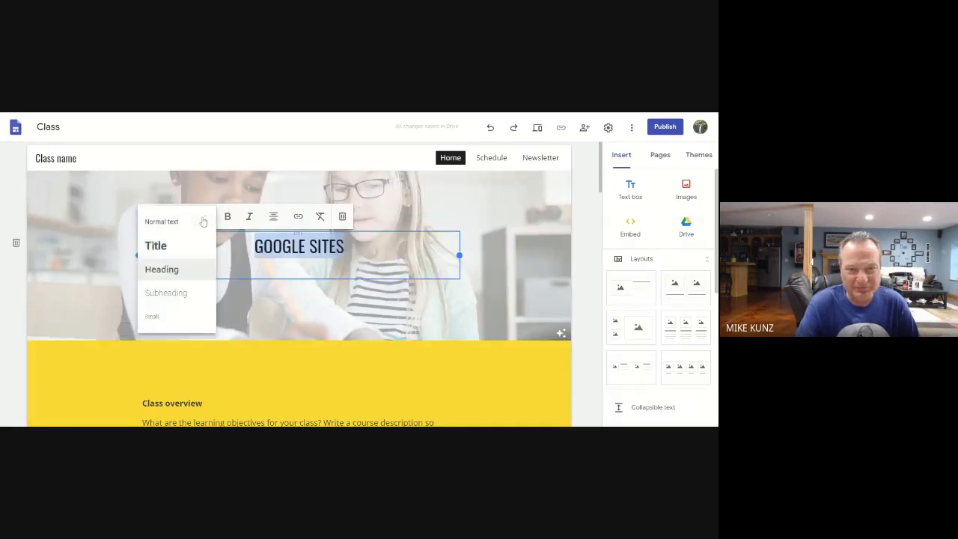
left_click(158, 299)
left_click(172, 222)
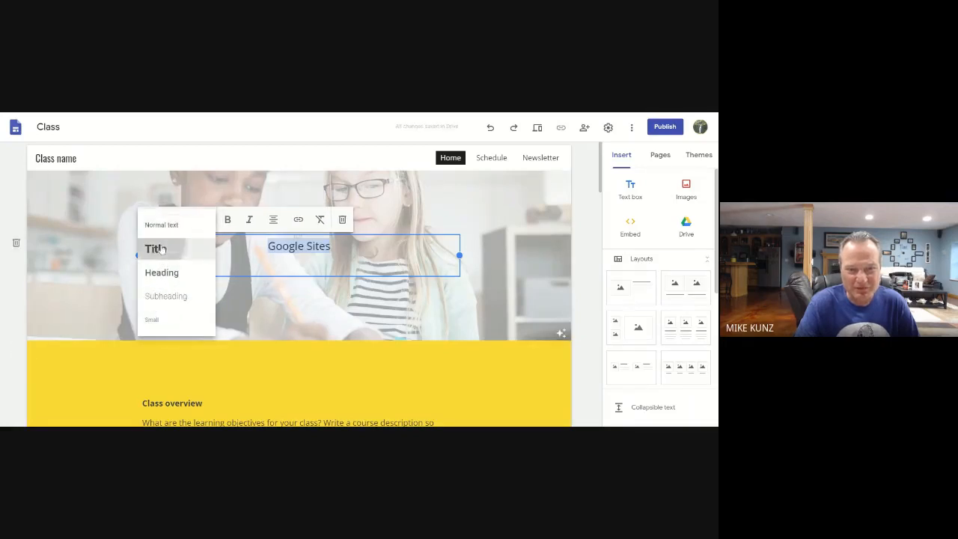
left_click(161, 249)
left_click(514, 270)
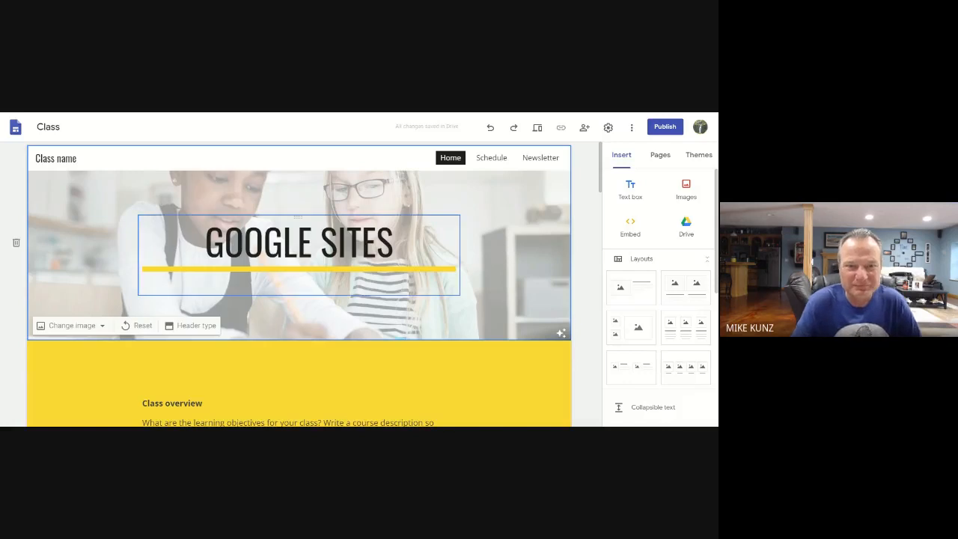
left_click(232, 224)
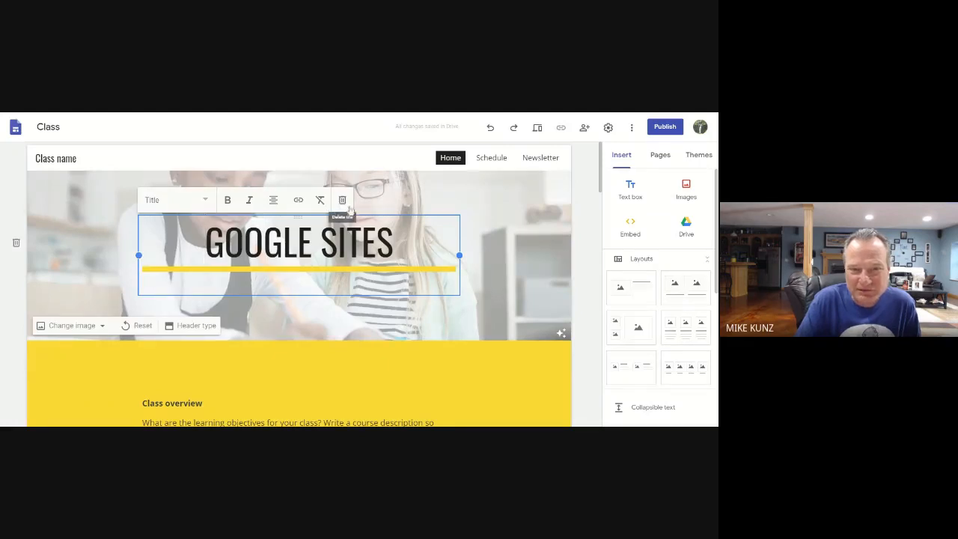
left_click(493, 241)
left_click(361, 229)
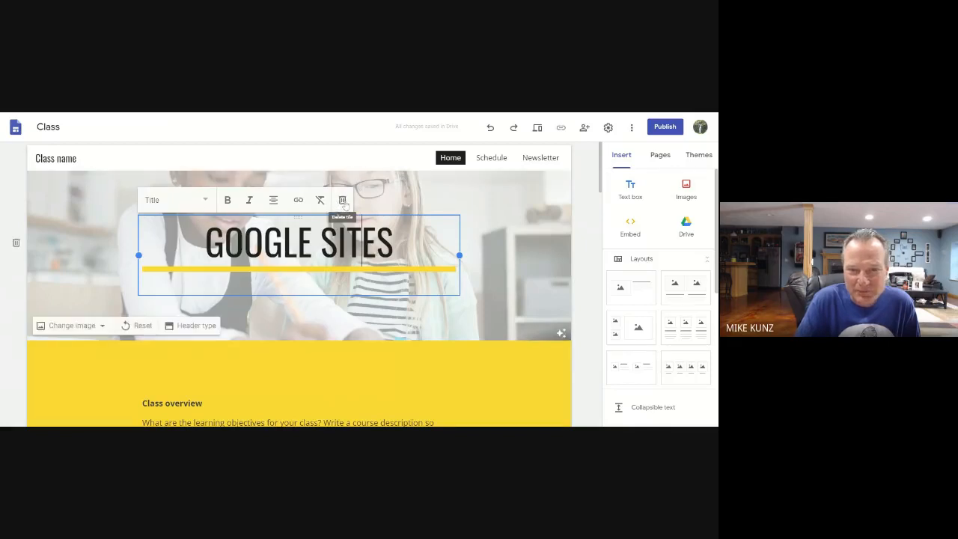
left_click(338, 212)
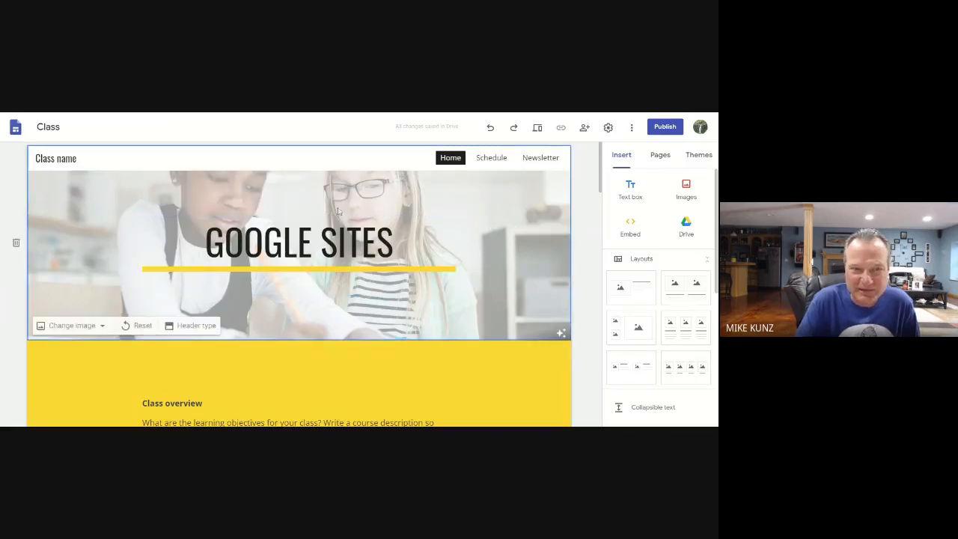
Step: View the logo and favicon options in the site's brand images settings, and close the settings
mouse_move(93, 160)
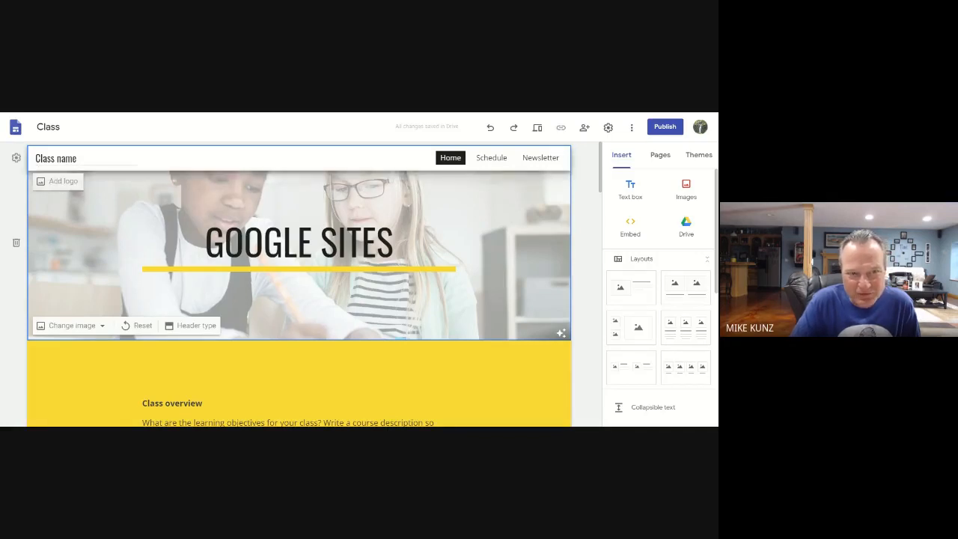
left_click(60, 181)
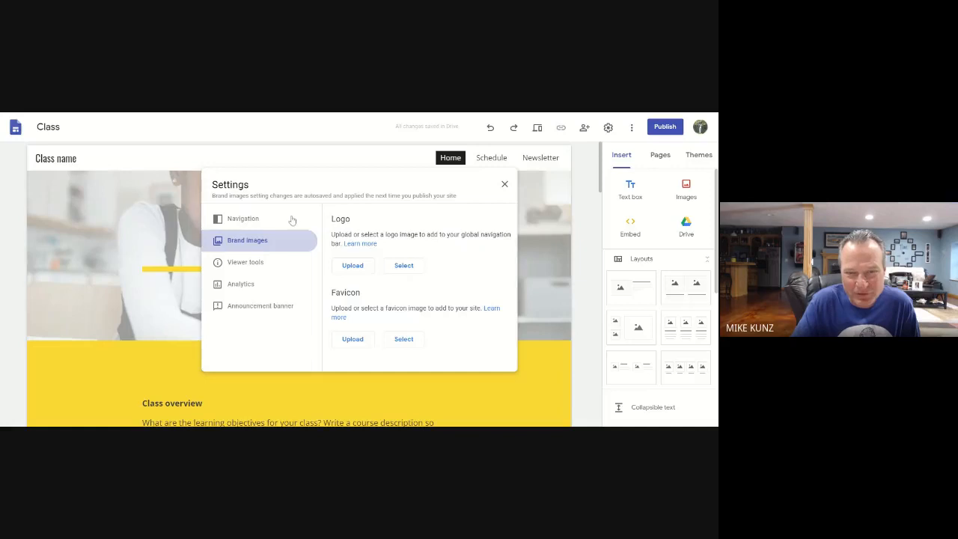
left_click(504, 184)
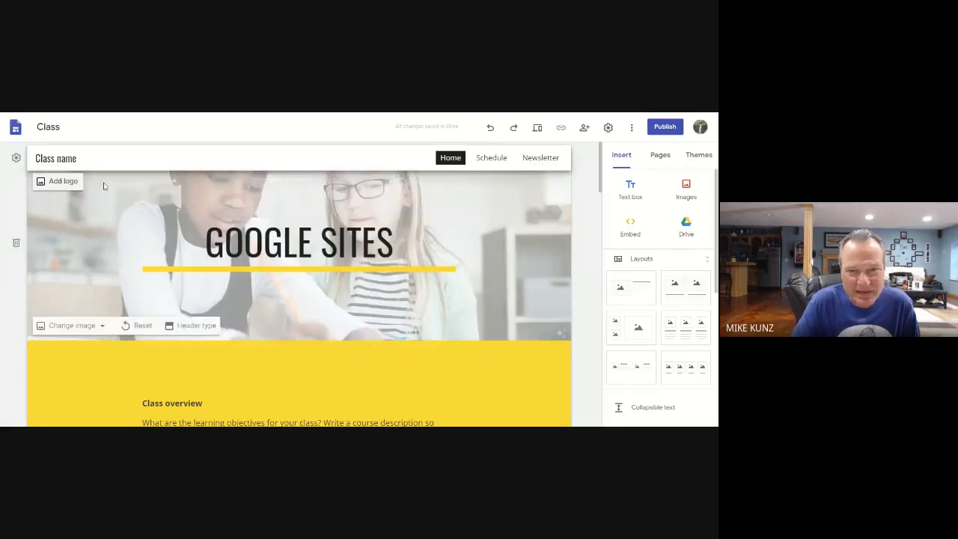
Step: Examine the template's Schedule and Newsletter pages, including the newsletter placeholders down to the footer, and return to the Home page
left_click(493, 158)
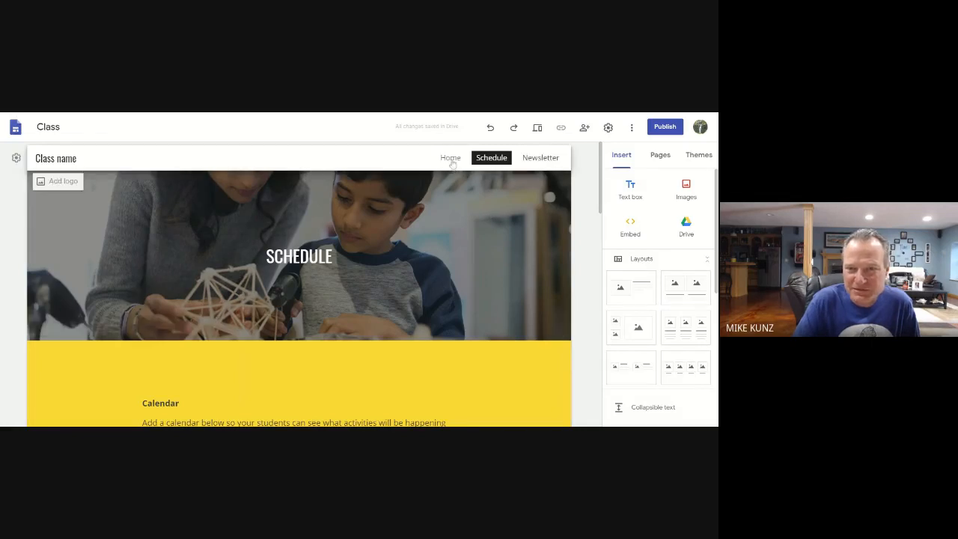
left_click(450, 158)
scroll(299, 285, "down", 3)
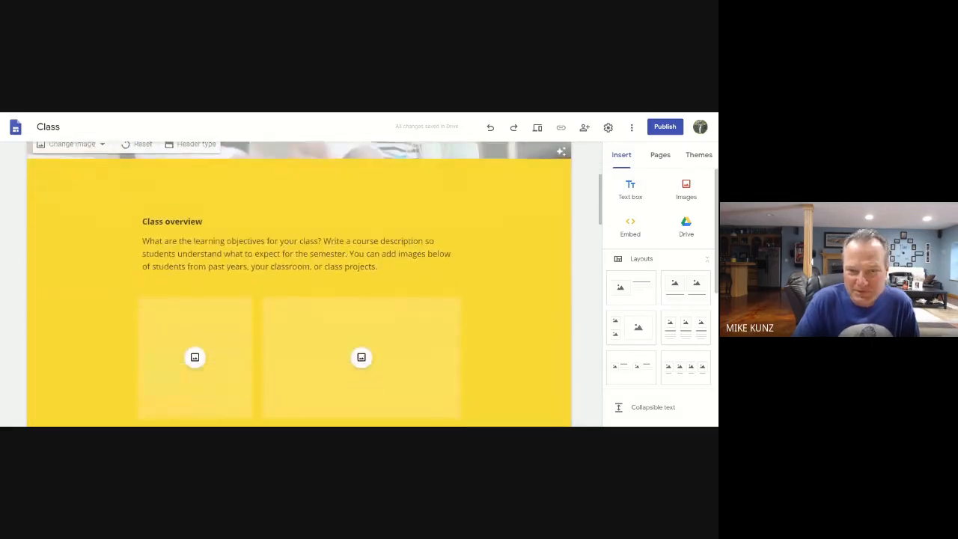
scroll(449, 187, "up", 3)
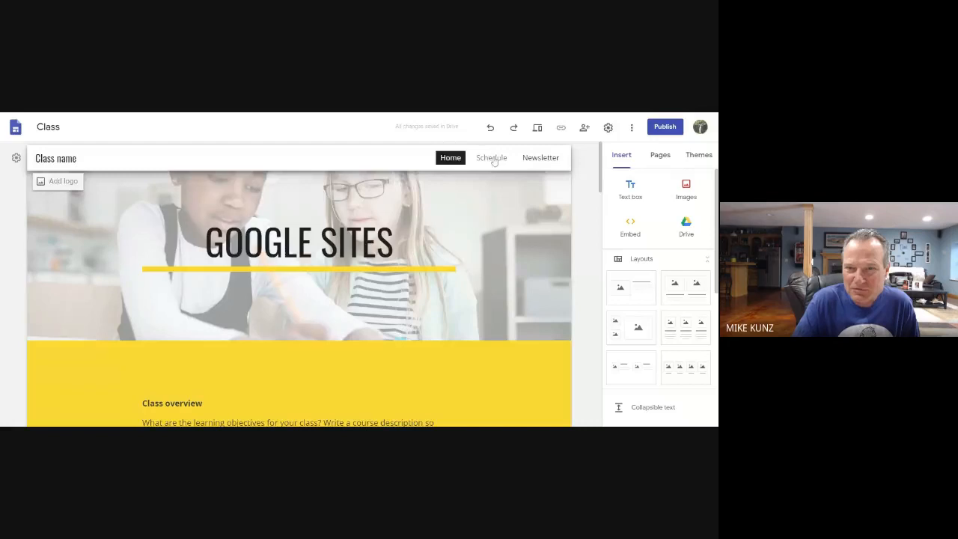
left_click(492, 158)
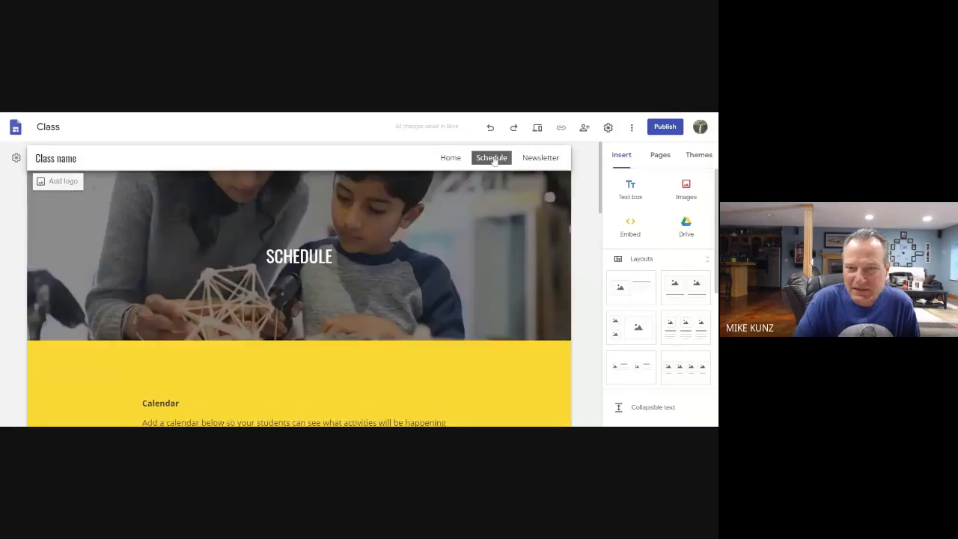
left_click(538, 159)
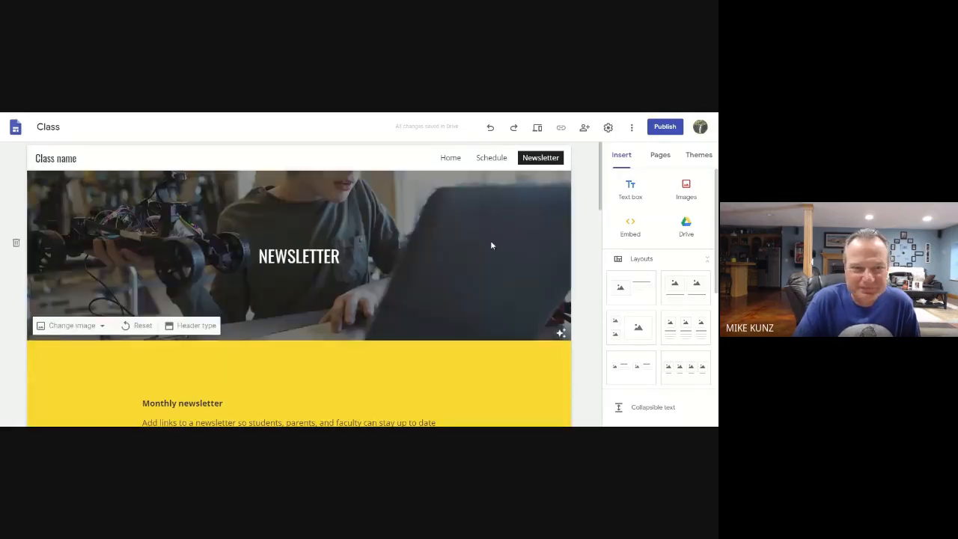
scroll(491, 243, "down", 5)
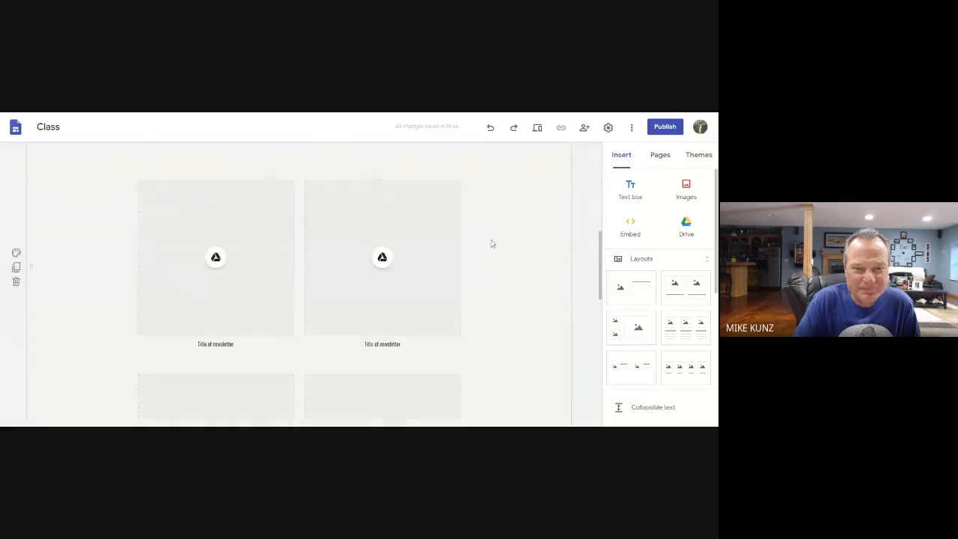
scroll(492, 243, "down", 1)
scroll(491, 244, "down", 4)
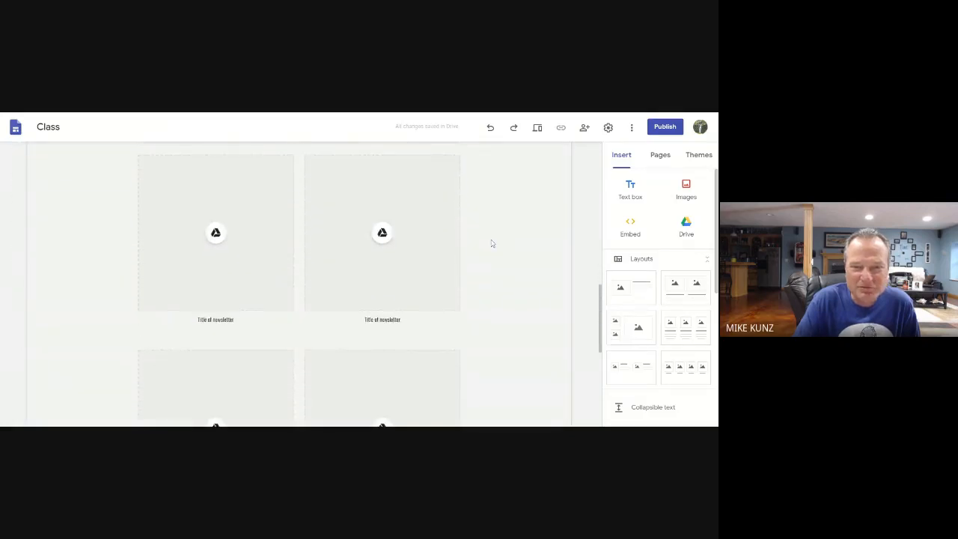
scroll(491, 243, "down", 2)
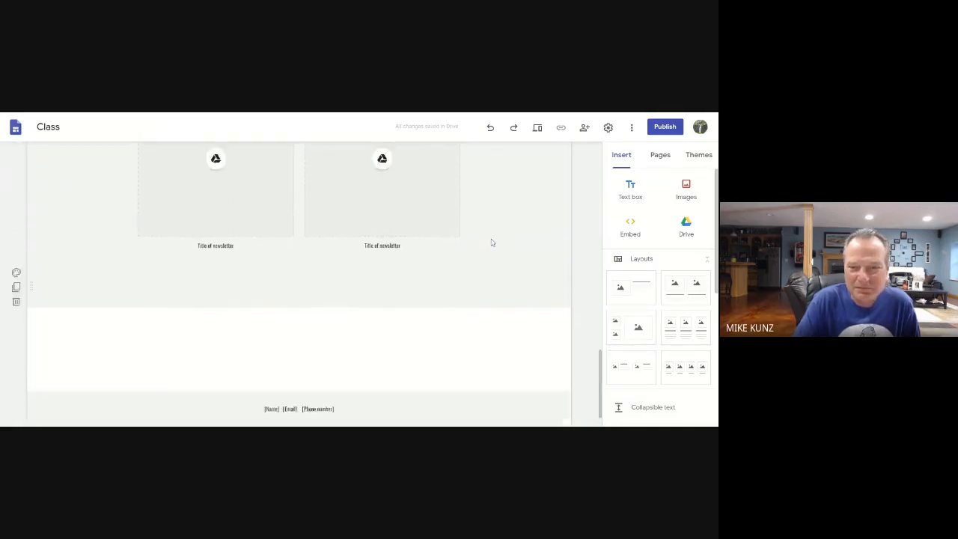
scroll(492, 241, "up", 8)
scroll(490, 238, "up", 2)
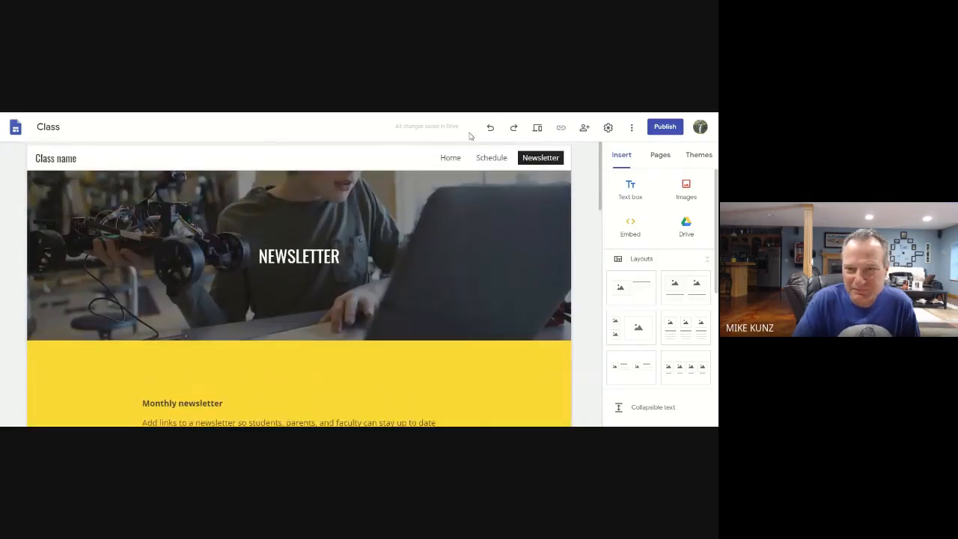
left_click(447, 158)
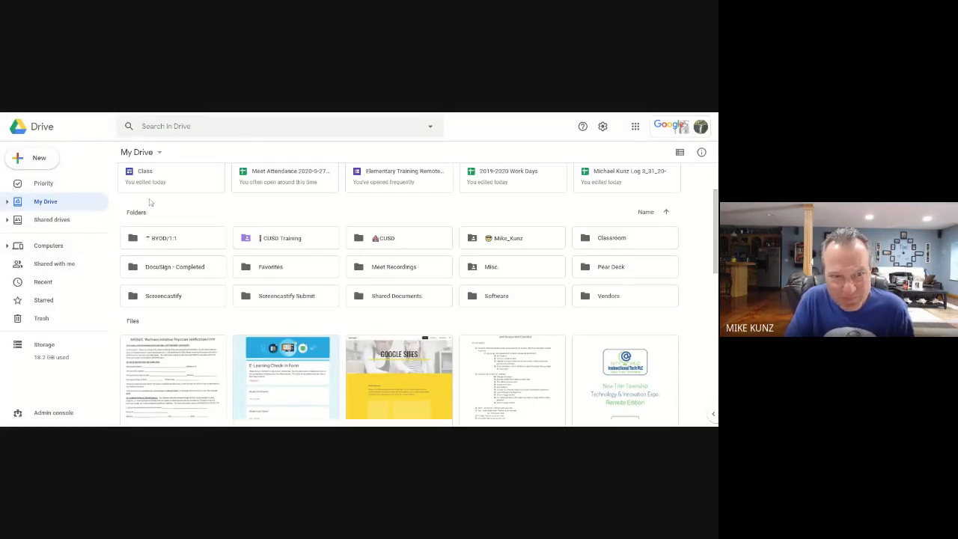
Step: Create a folder named "Google Sites" in My Drive
left_click(46, 159)
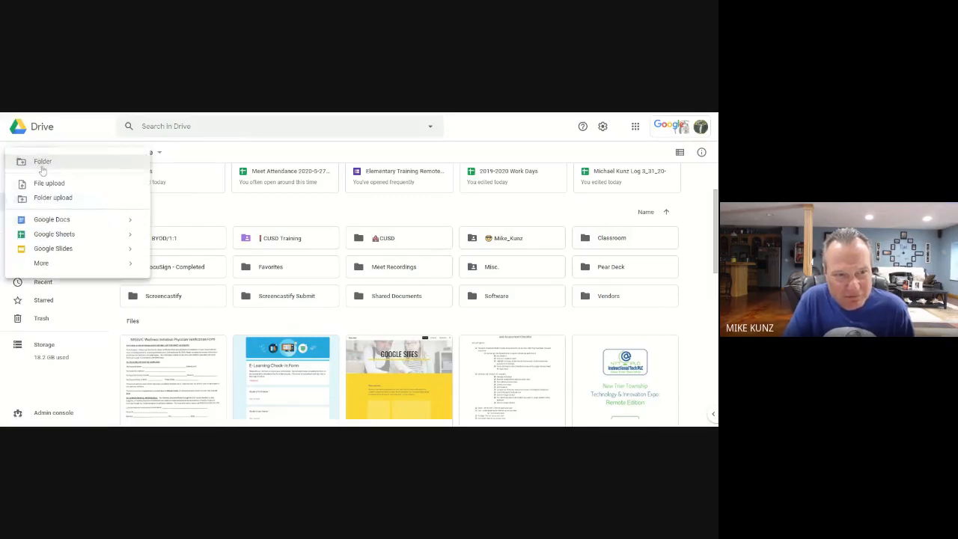
left_click(43, 163)
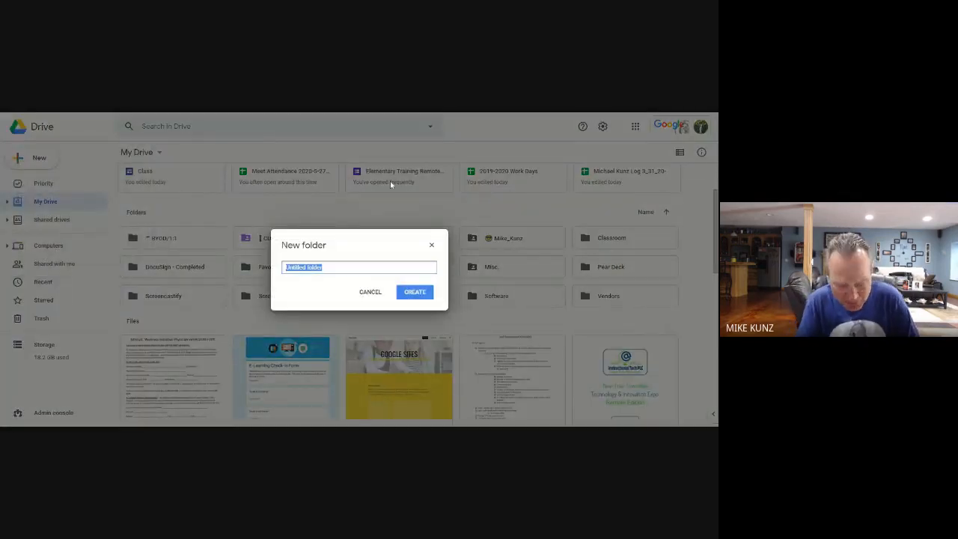
type("Go")
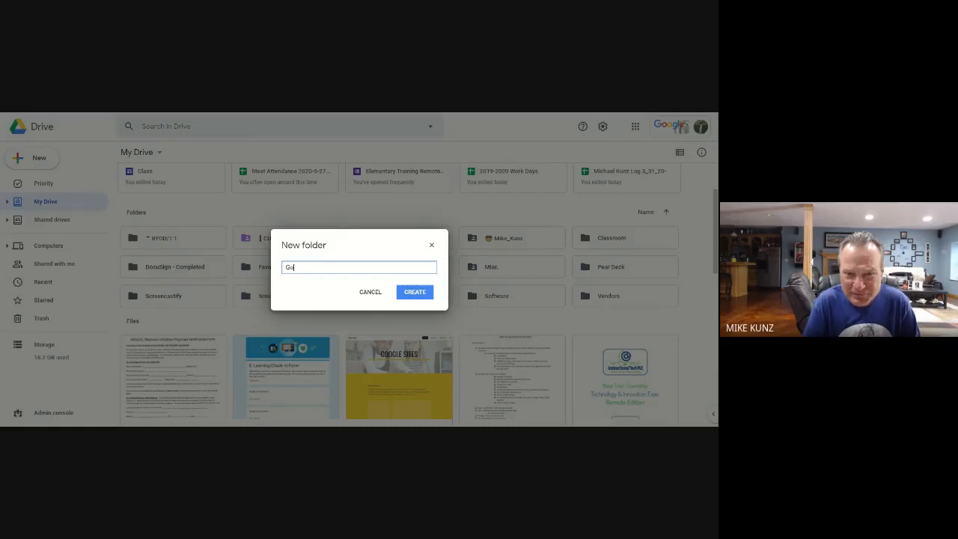
type("ogle")
key("BackSpace")
key("BackSpace")
key("BackSpace")
key("BackSpace")
key("BackSpace")
type("oogle Sites")
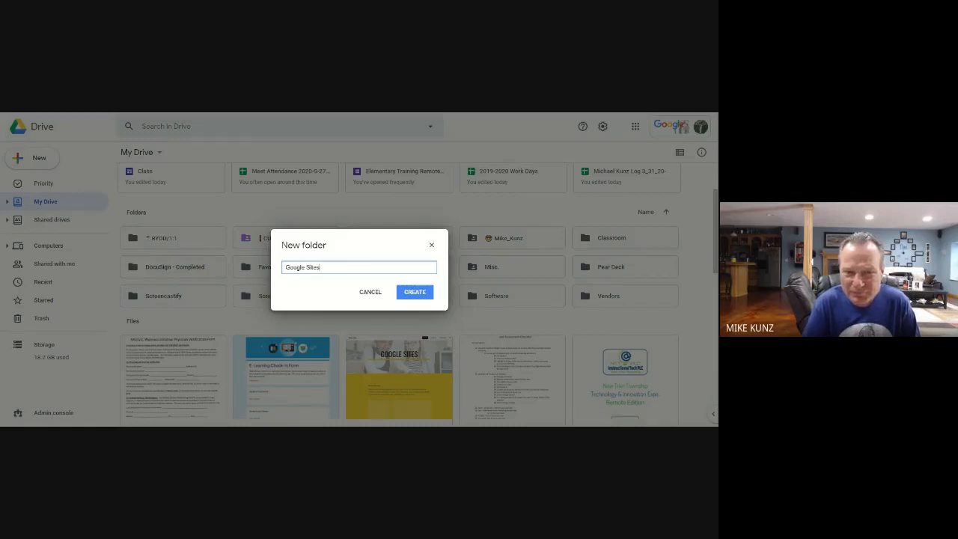
key("Return")
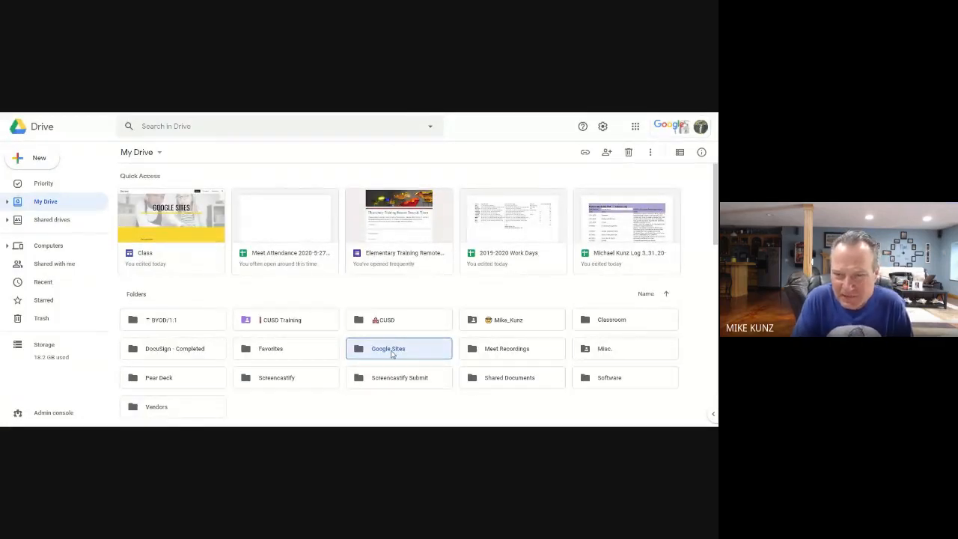
Step: Turn on link sharing for the Google Sites folder, set to "On - Public on the web" with view-only access
right_click(390, 353)
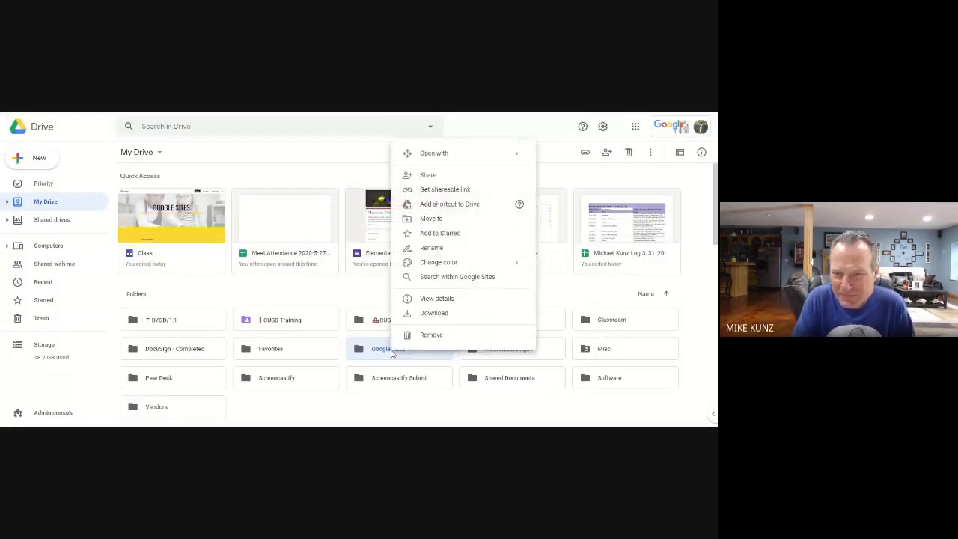
left_click(428, 175)
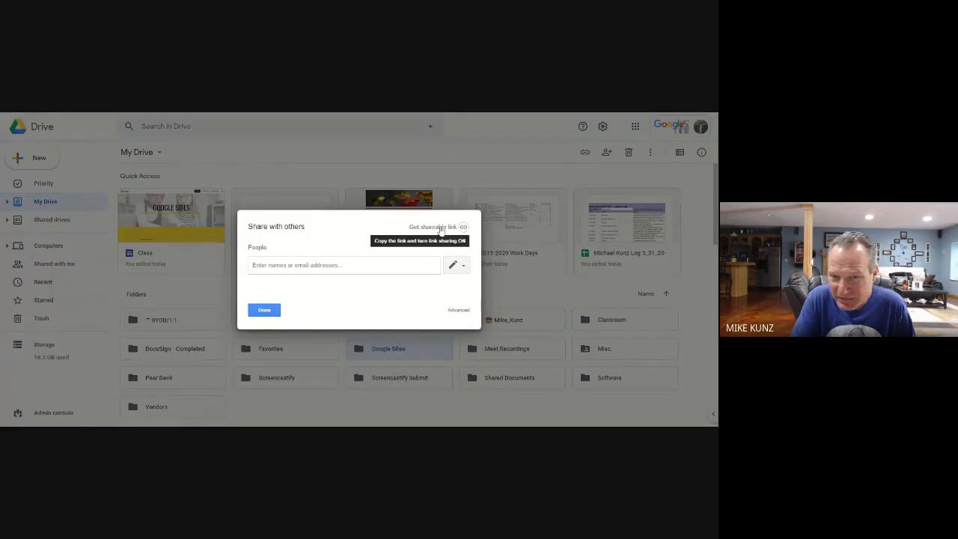
left_click(440, 229)
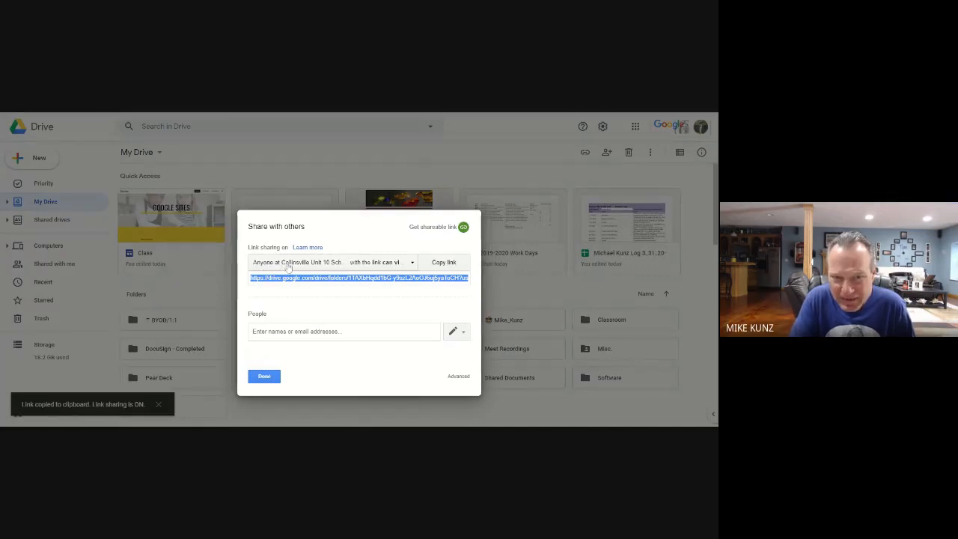
left_click(401, 268)
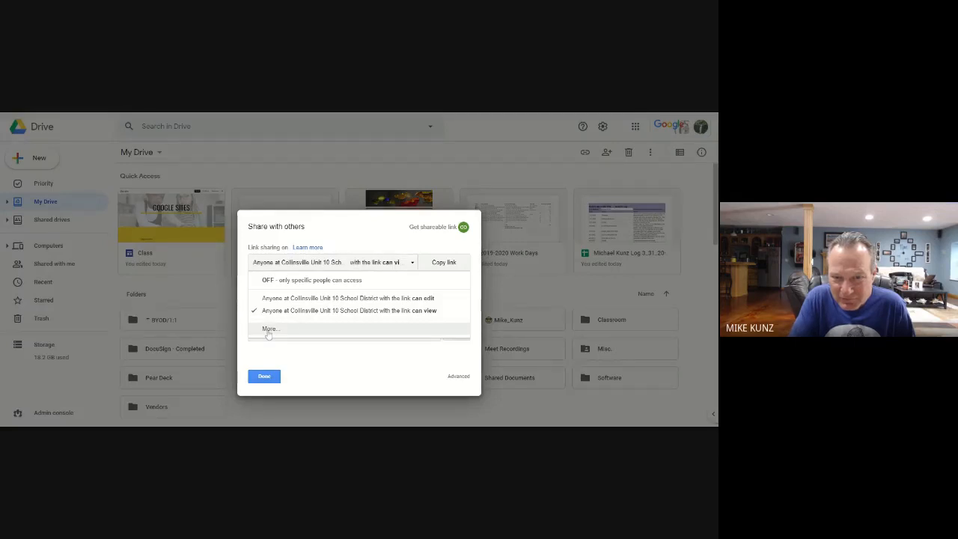
left_click(268, 330)
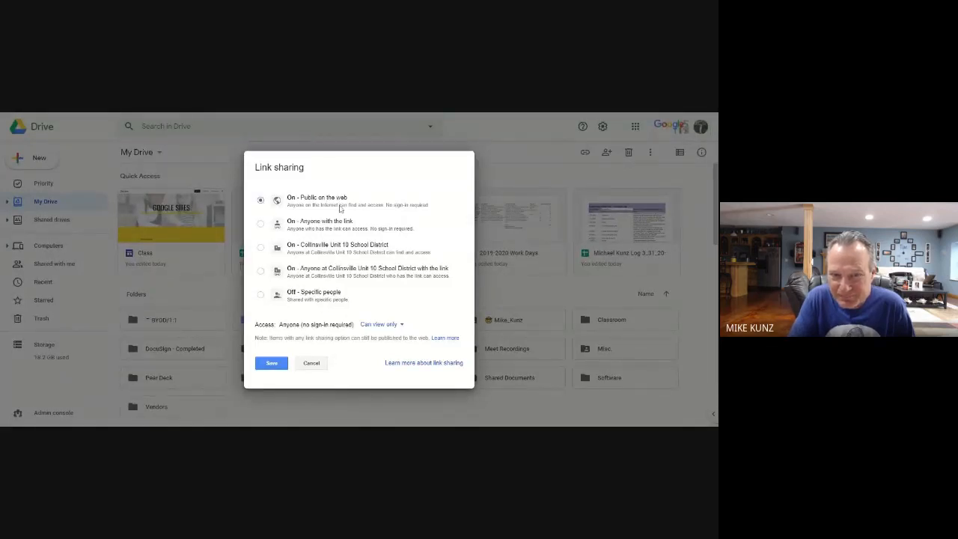
left_click(272, 363)
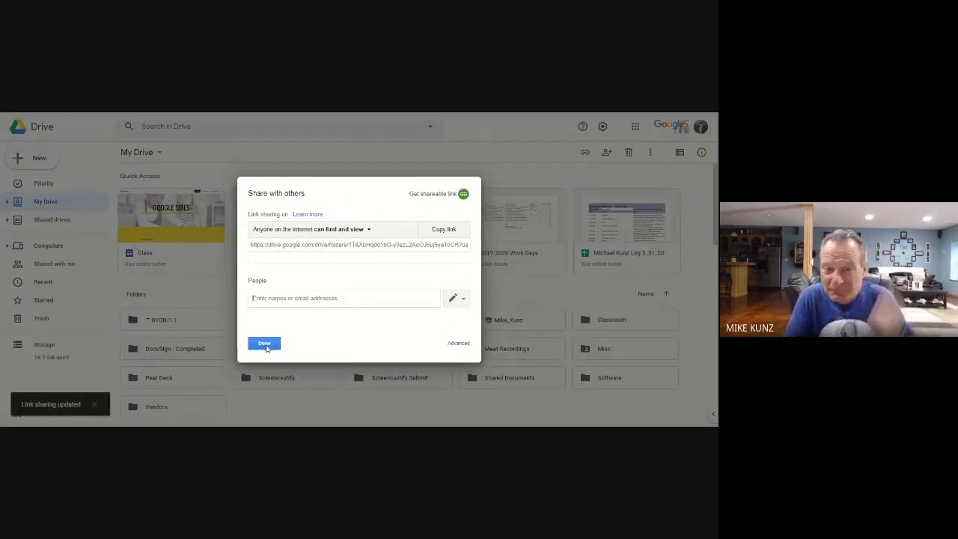
left_click(265, 345)
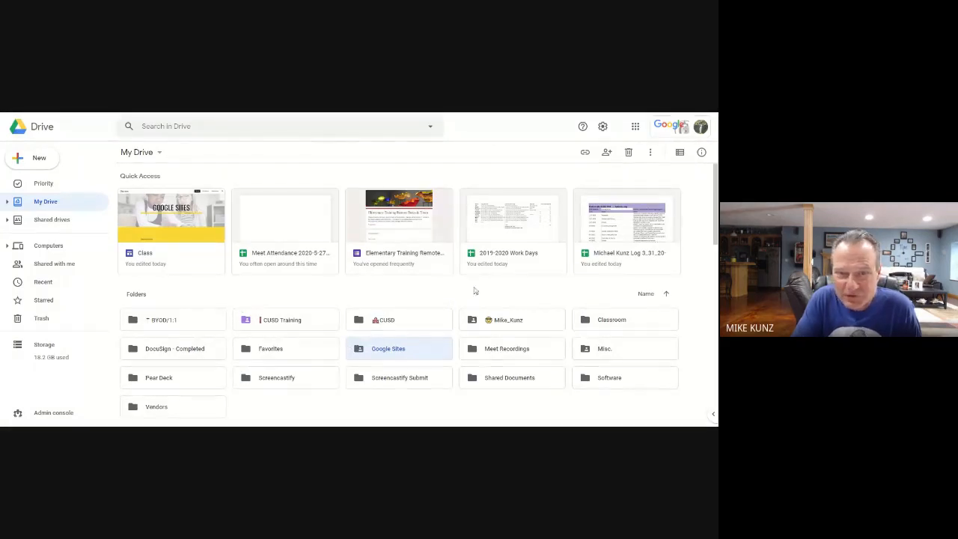
Step: Make a copy of the Retiring Teacher Video Recording Tips document in My Drive
scroll(267, 323, "down", 1)
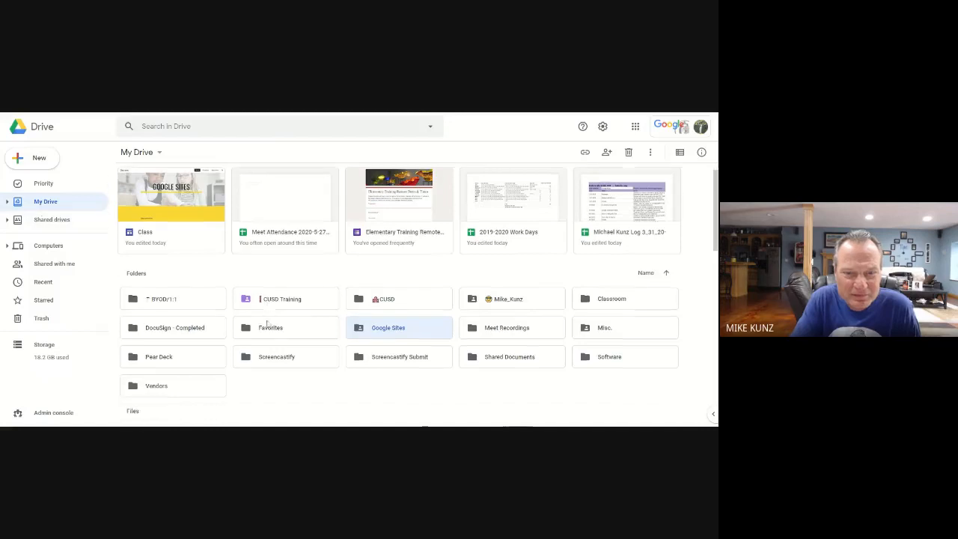
scroll(268, 323, "down", 4)
scroll(270, 320, "down", 1)
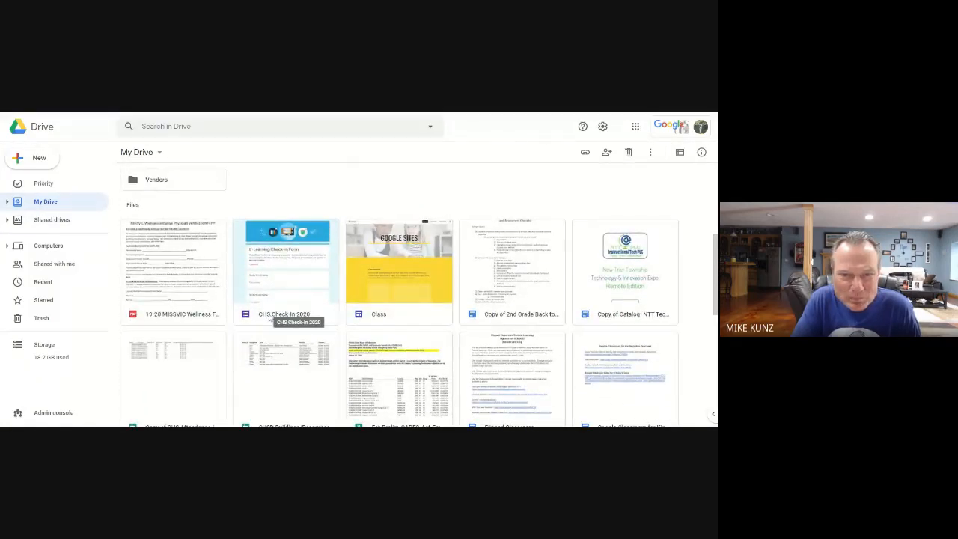
scroll(358, 288, "down", 2)
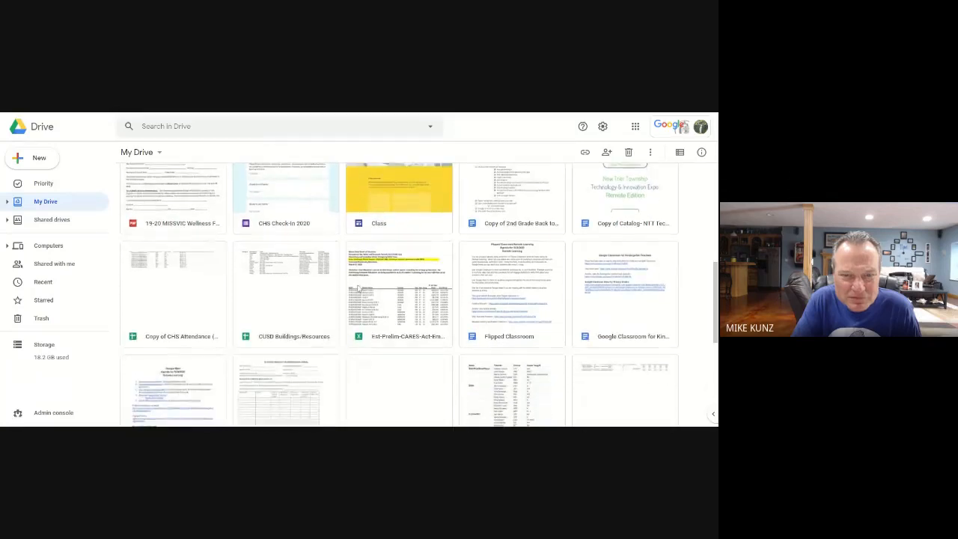
scroll(357, 288, "down", 5)
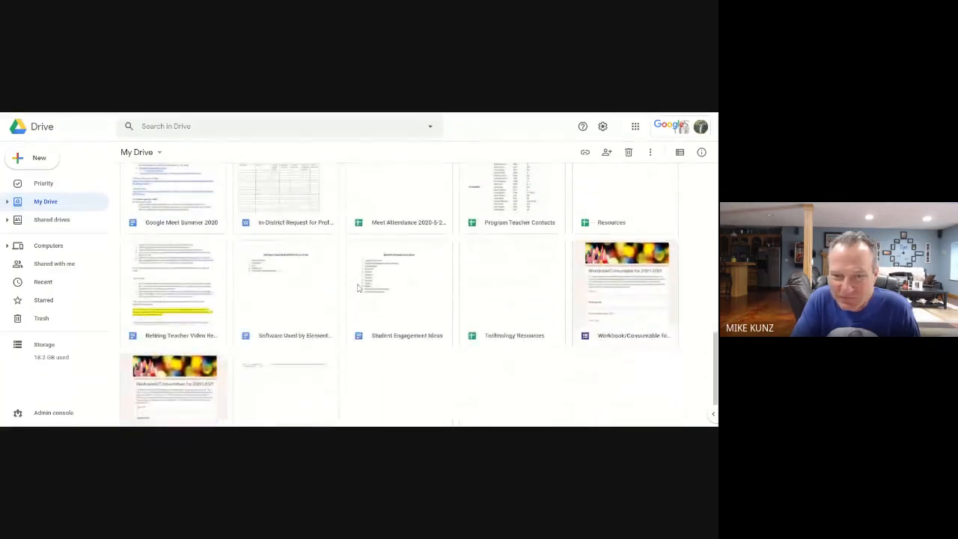
scroll(358, 288, "down", 1)
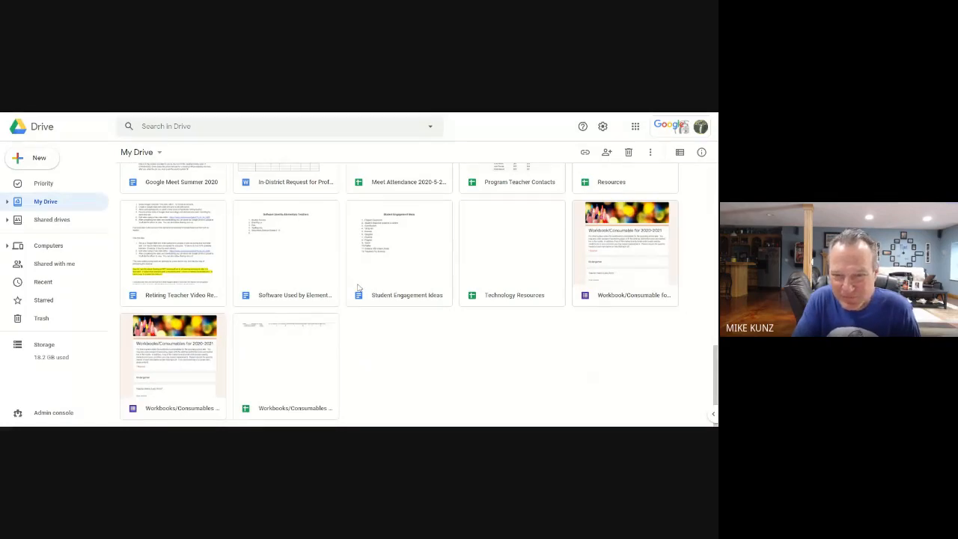
scroll(357, 288, "up", 2)
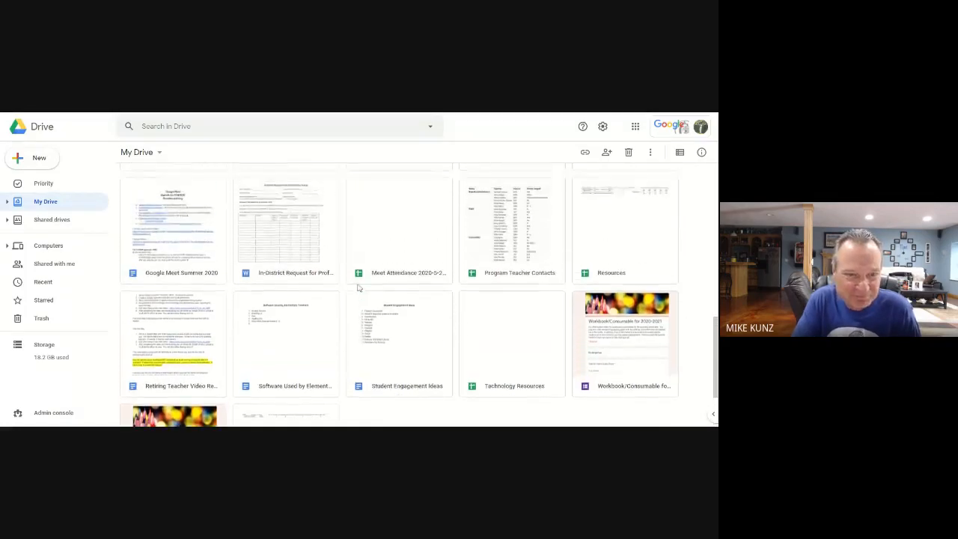
right_click(166, 323)
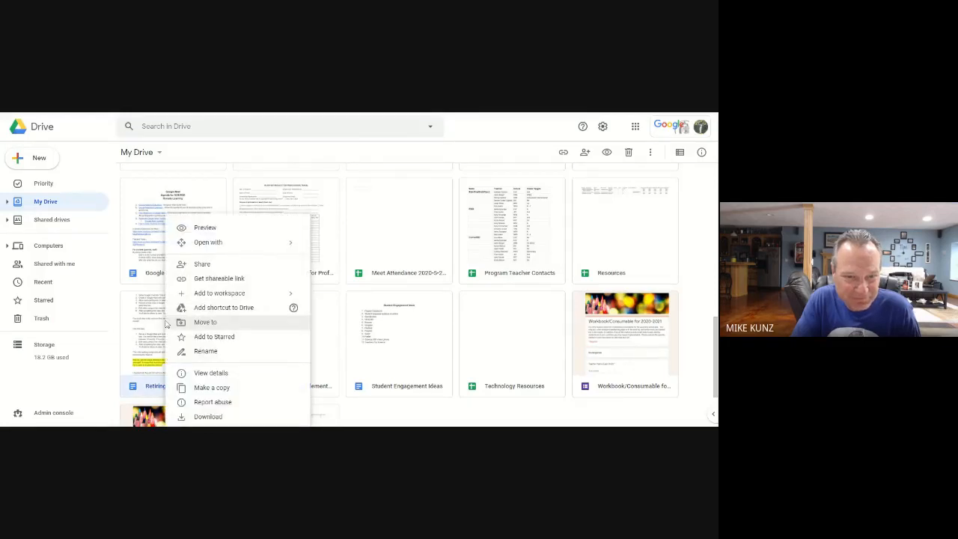
left_click(212, 387)
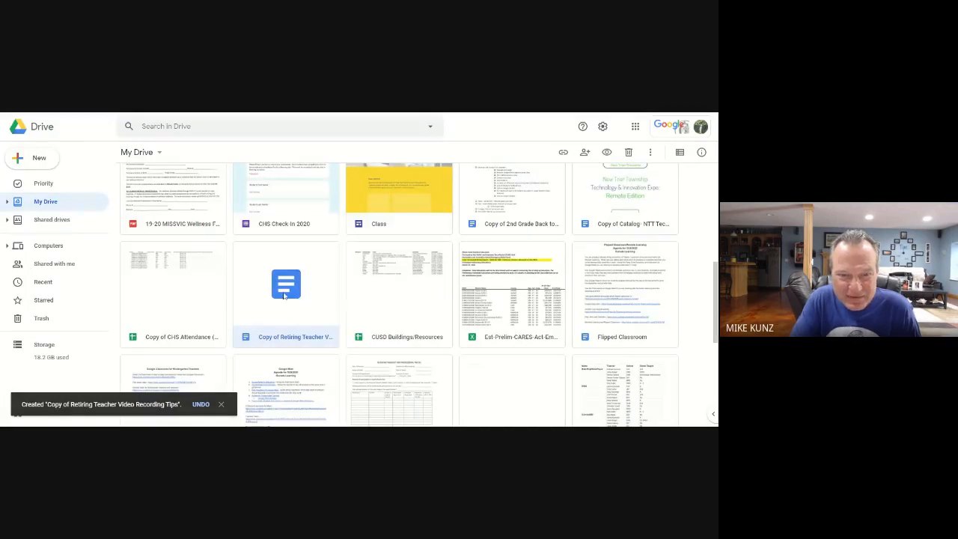
Step: Move the copied Retiring Teacher Video Recording Tips document into the shared Google Sites folder, and open that folder
scroll(506, 262, "up", 3)
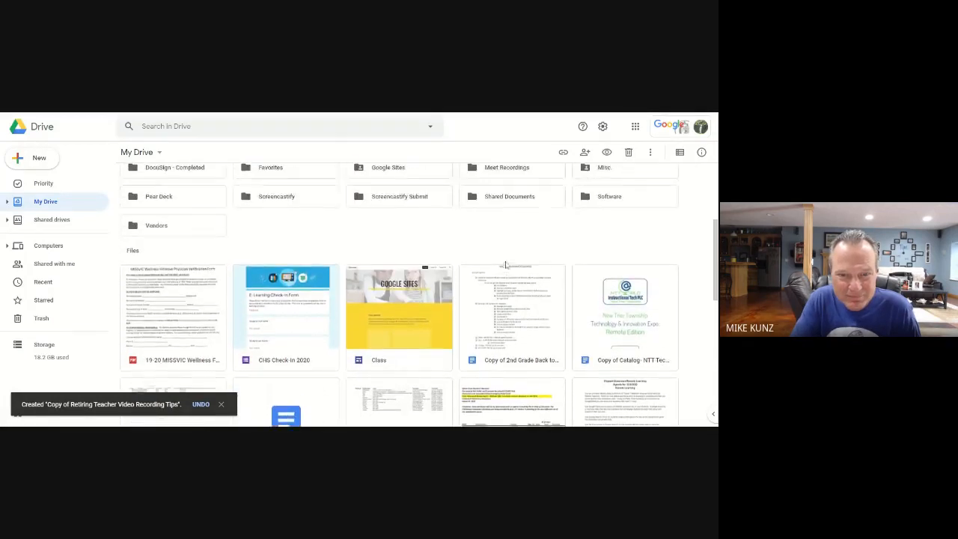
left_click_drag(296, 410, 395, 248)
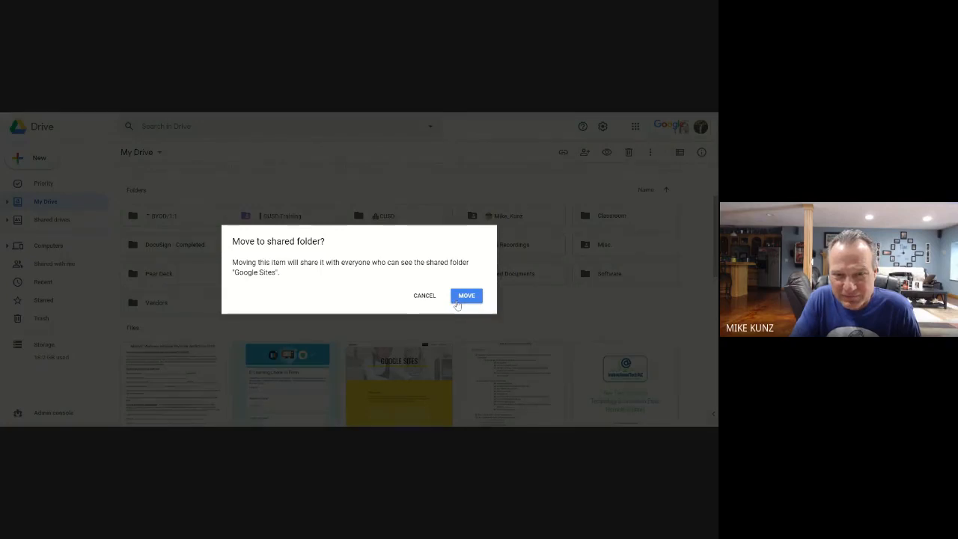
left_click(459, 300)
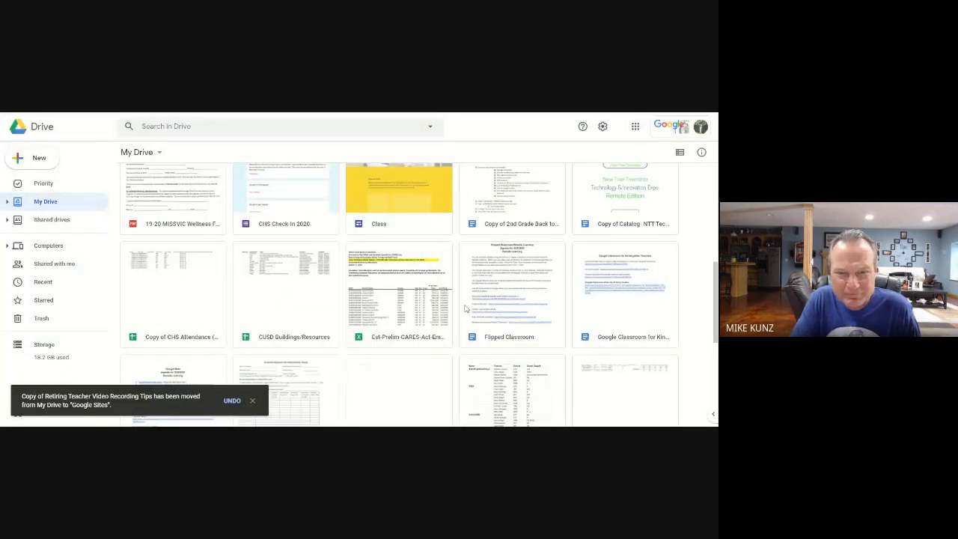
scroll(465, 308, "up", 3)
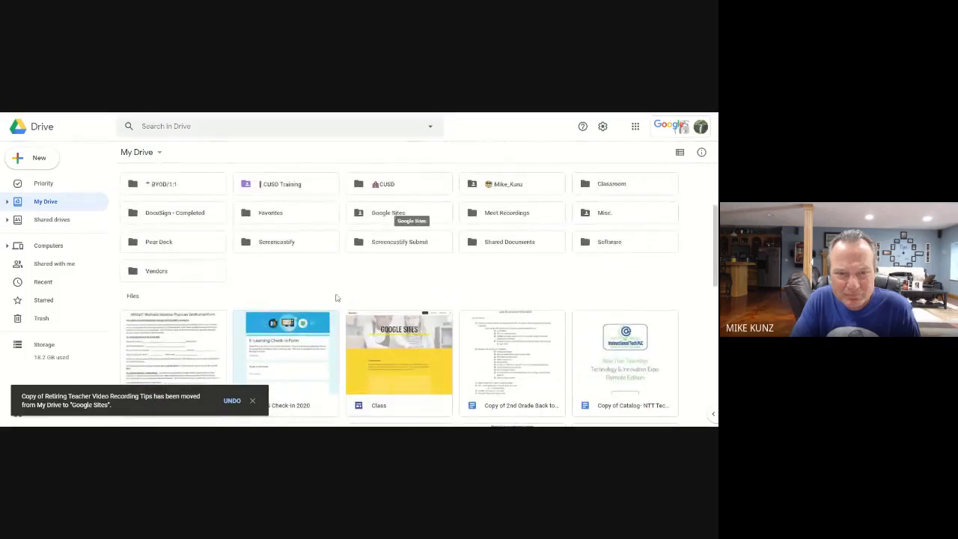
left_click(381, 217)
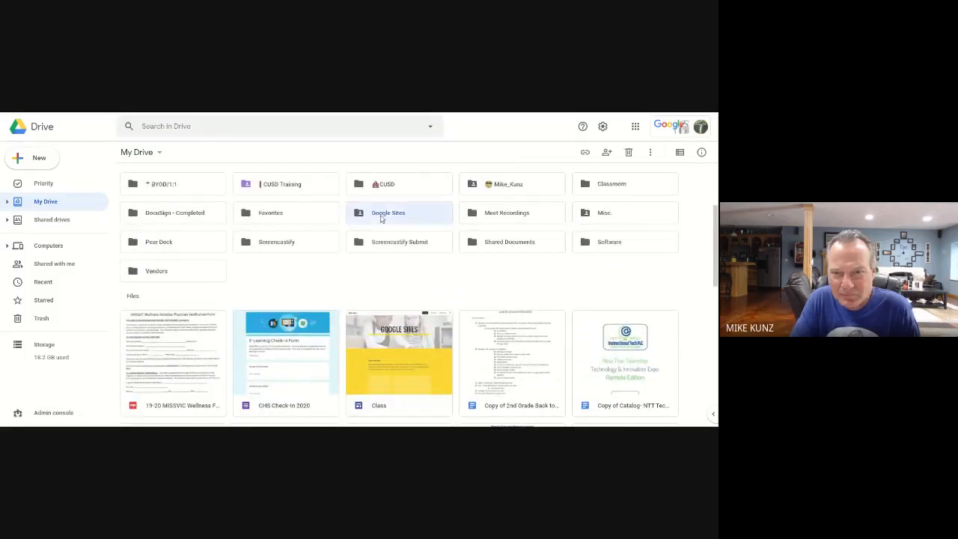
double_click(381, 217)
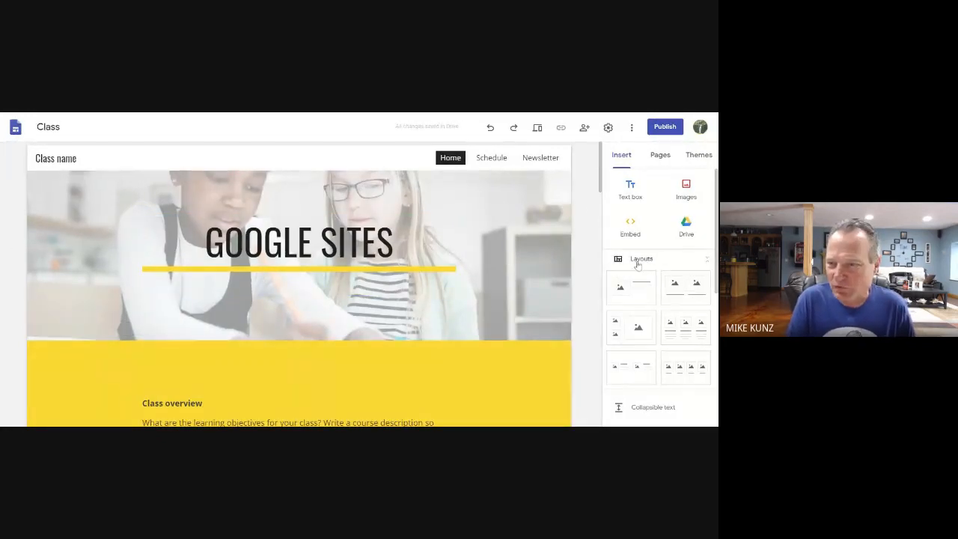
Step: Review the layouts and content elements that can be inserted in the Class site, including the button's name and link settings, without adding a button
scroll(632, 303, "down", 3)
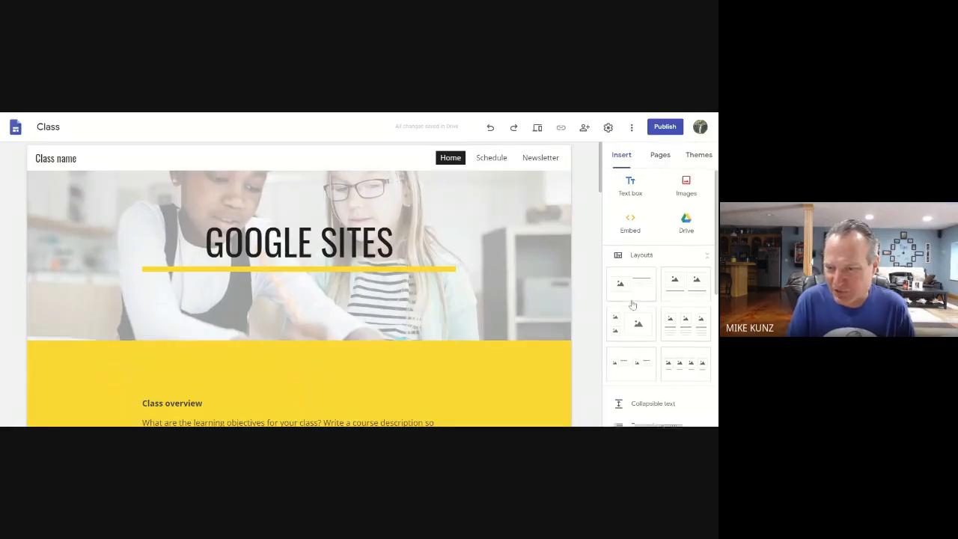
scroll(633, 258, "down", 3)
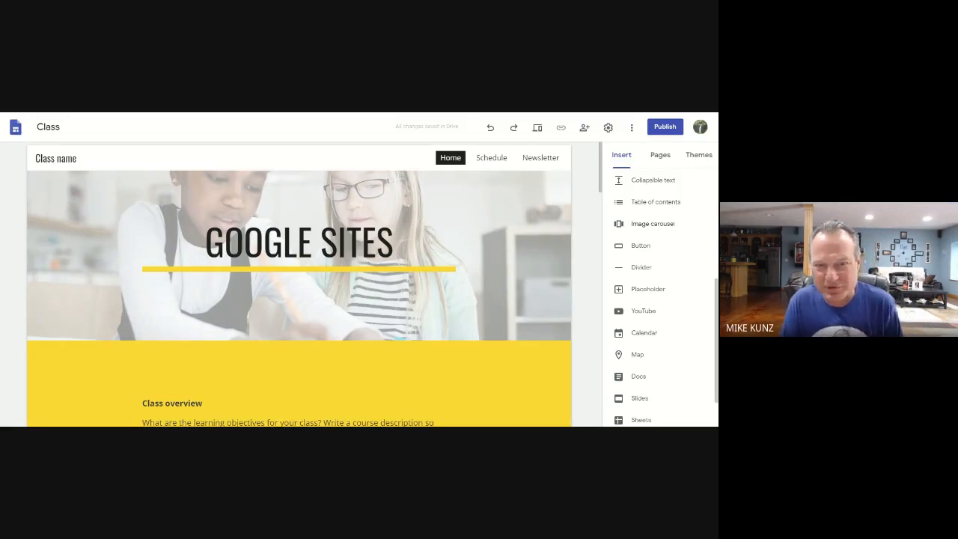
left_click(635, 249)
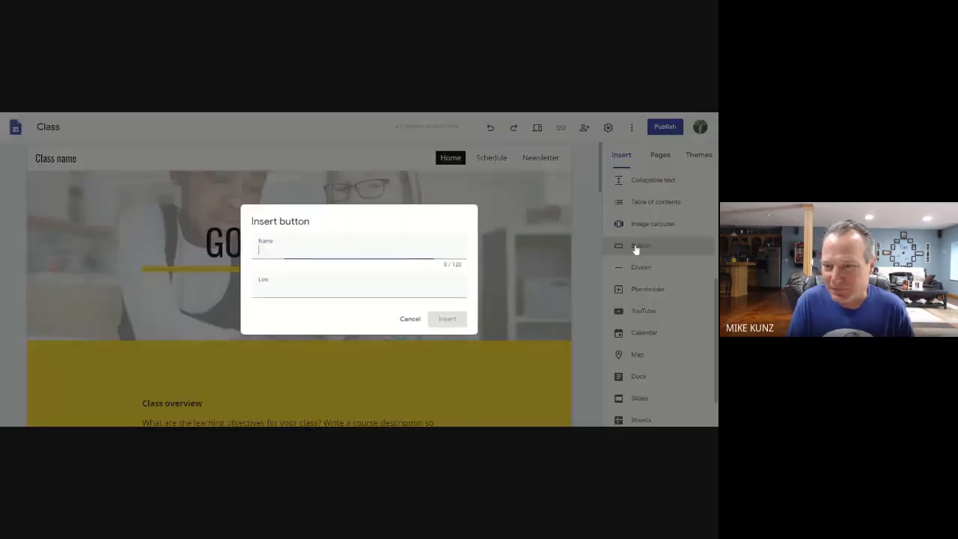
left_click(410, 320)
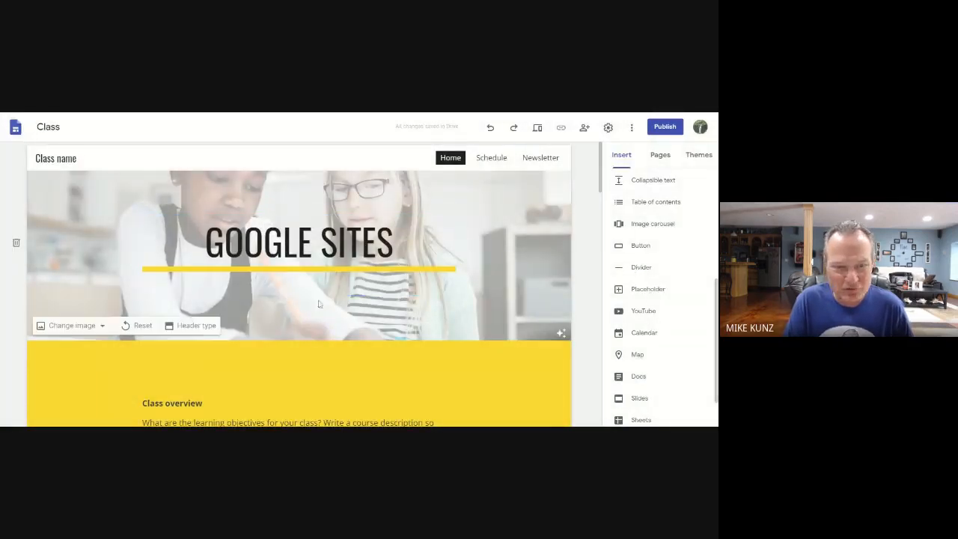
scroll(324, 300, "down", 1)
scroll(337, 225, "up", 1)
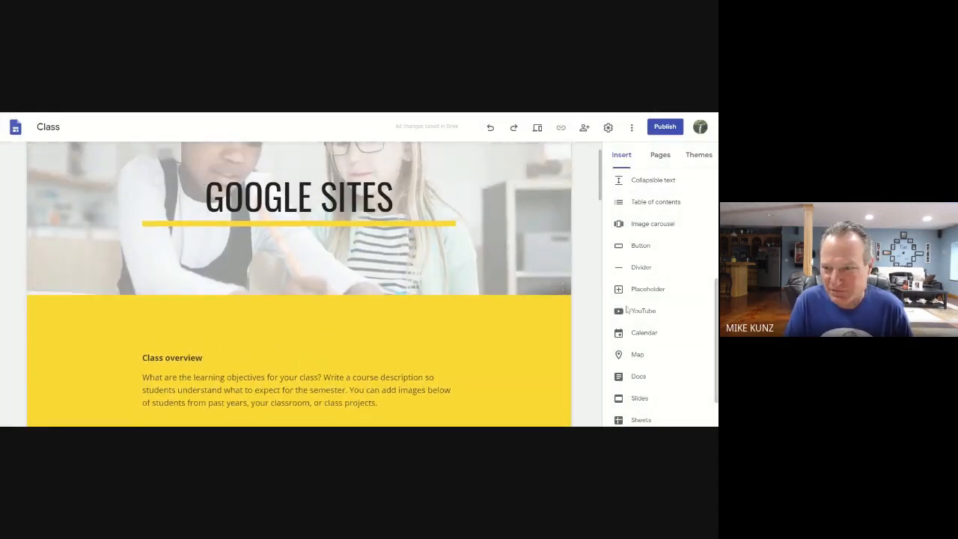
Step: Insert a placeholder below the Class overview section and show the content types it can hold
left_click(643, 289)
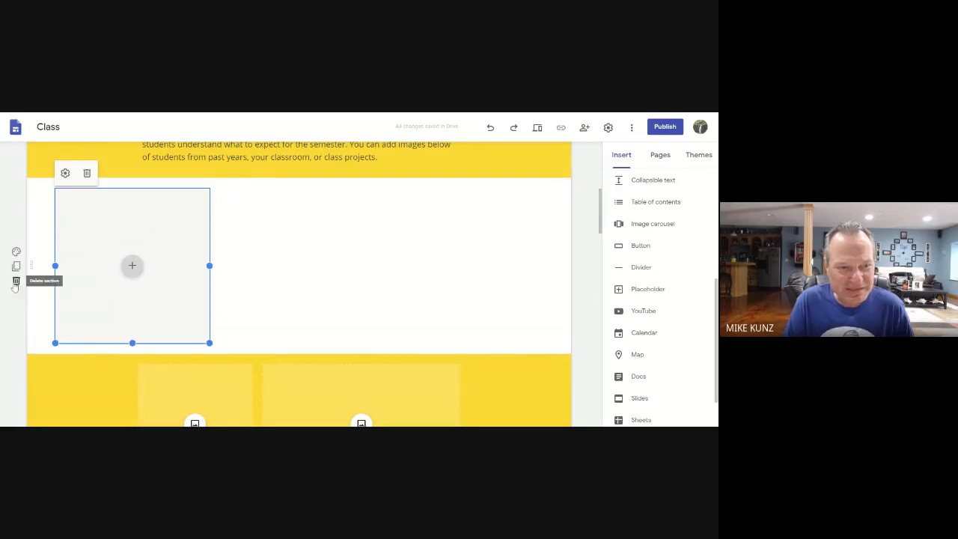
left_click(133, 266)
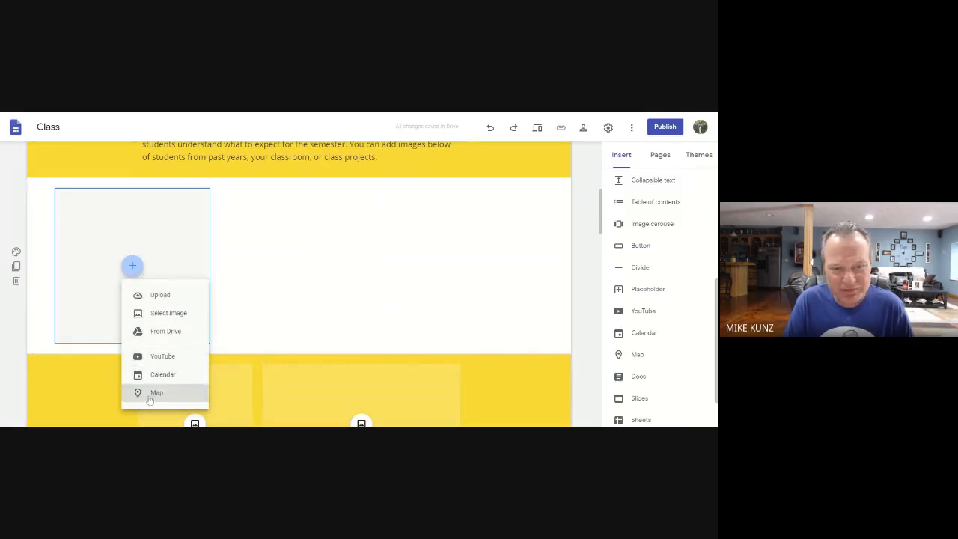
scroll(412, 245, "up", 5)
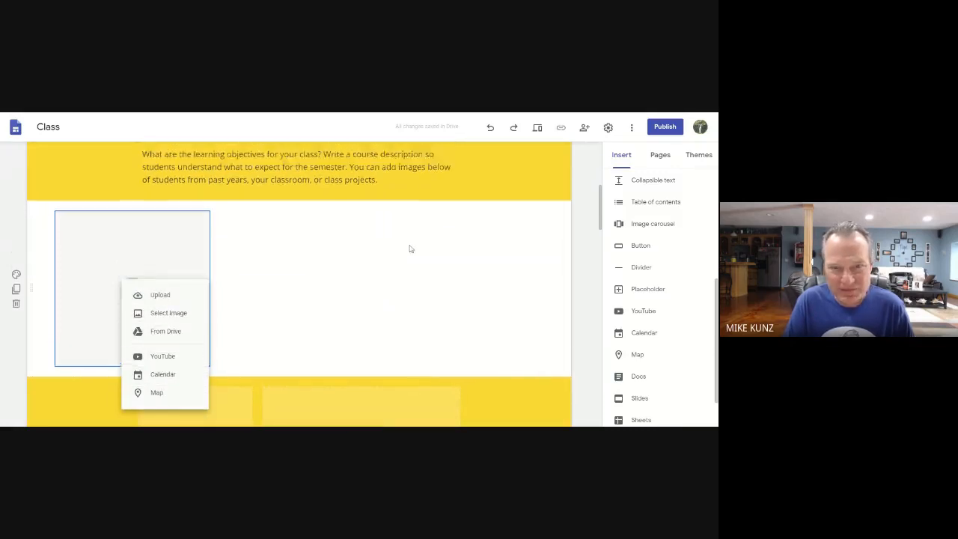
scroll(90, 273, "down", 5)
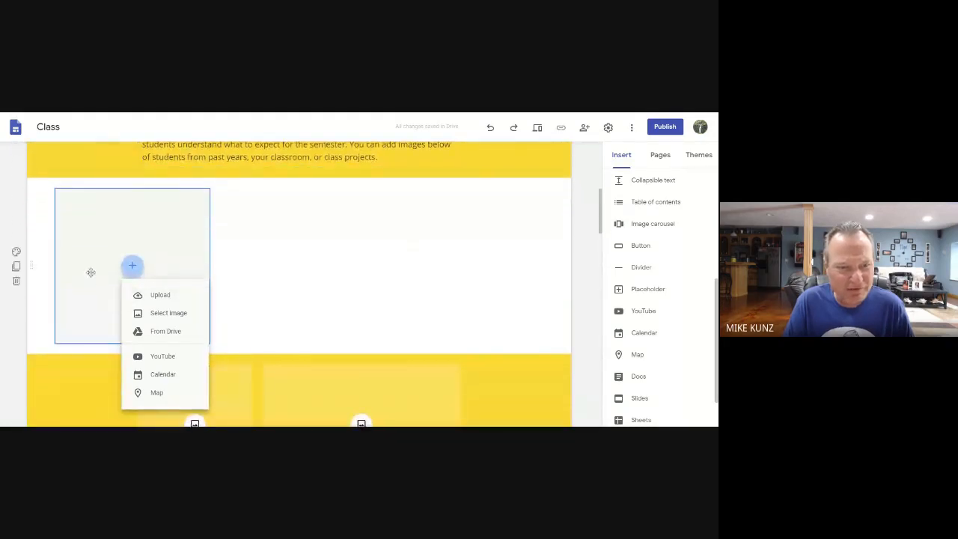
Step: Fill the placeholder with the yellow circular WWW monitor picture from a Google image search for "website"
left_click(161, 315)
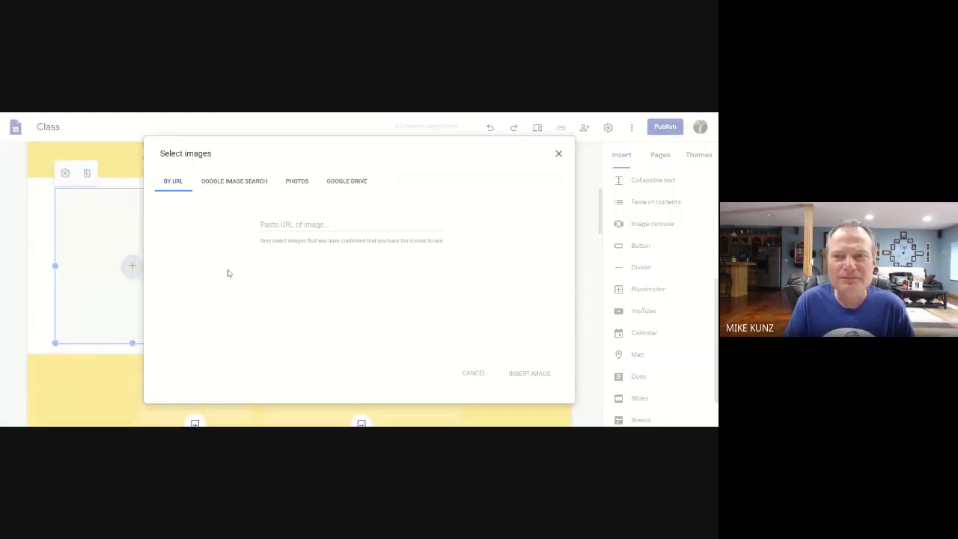
left_click(235, 184)
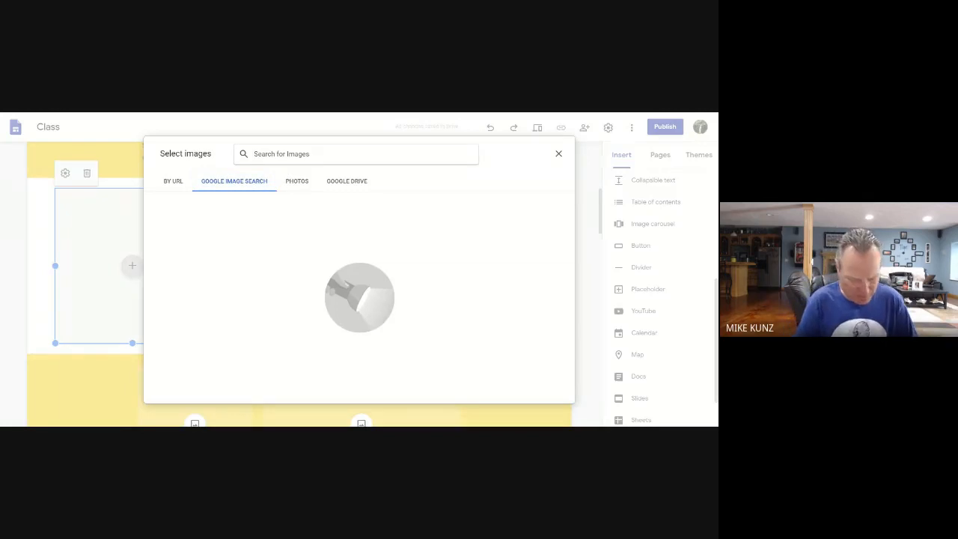
type("website")
key("Return")
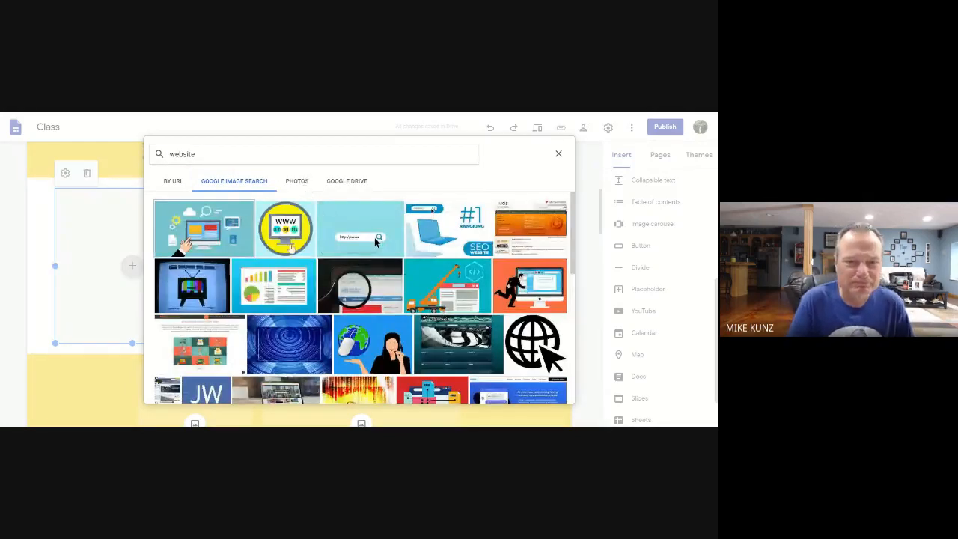
left_click(275, 248)
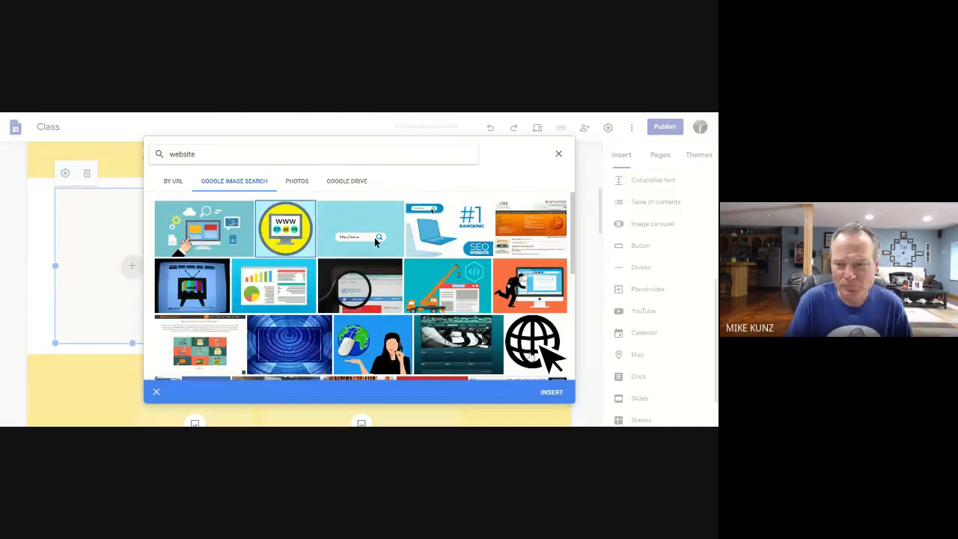
left_click(551, 394)
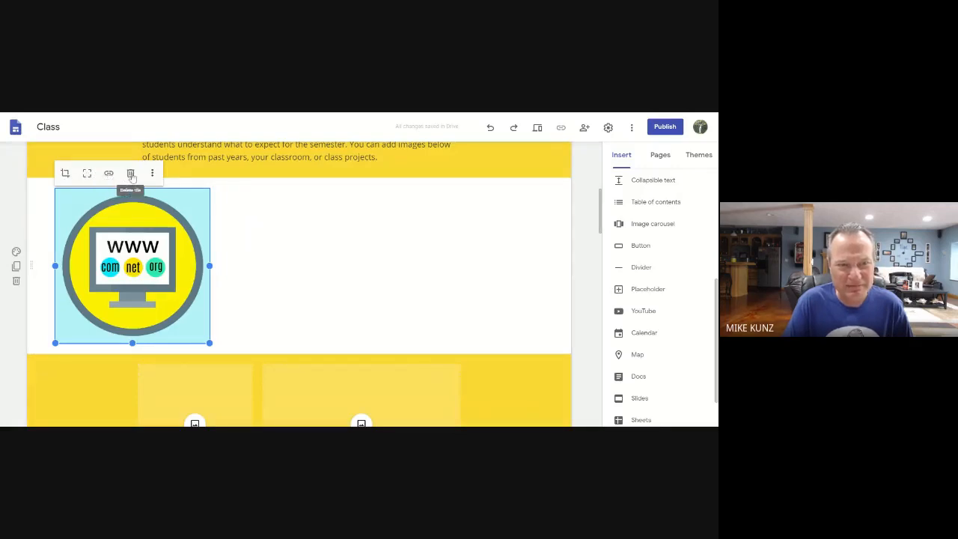
Step: Set the background of the section holding the WWW image to Emphasis 1
left_click(342, 268)
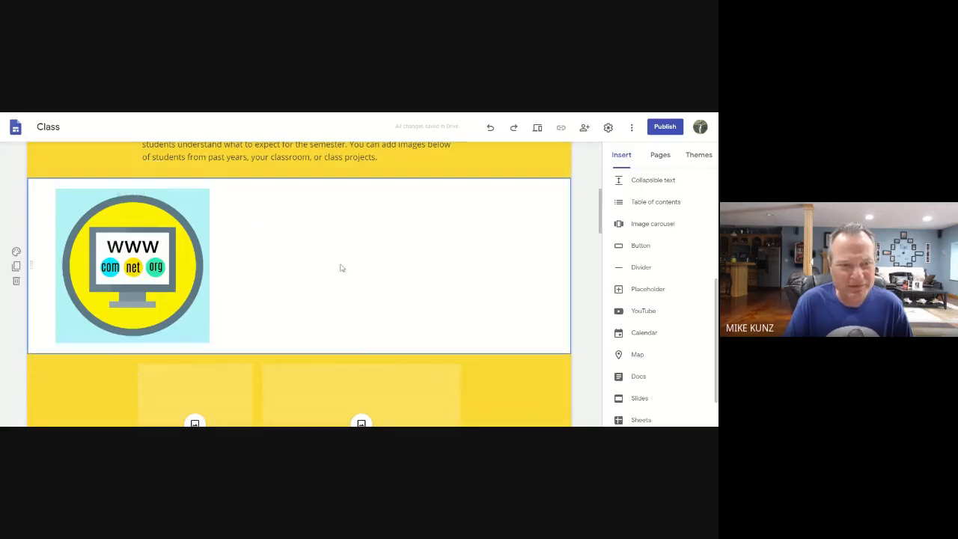
left_click(138, 264)
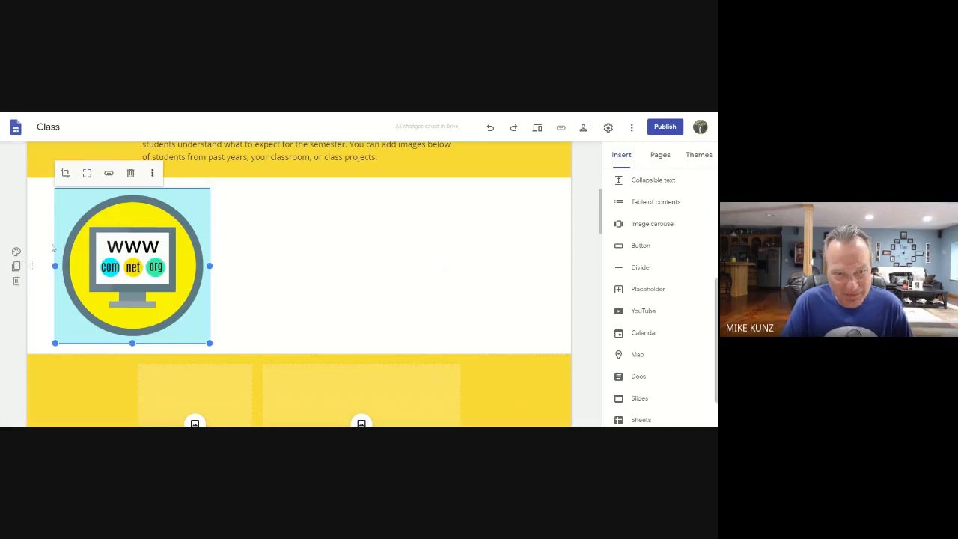
left_click(16, 252)
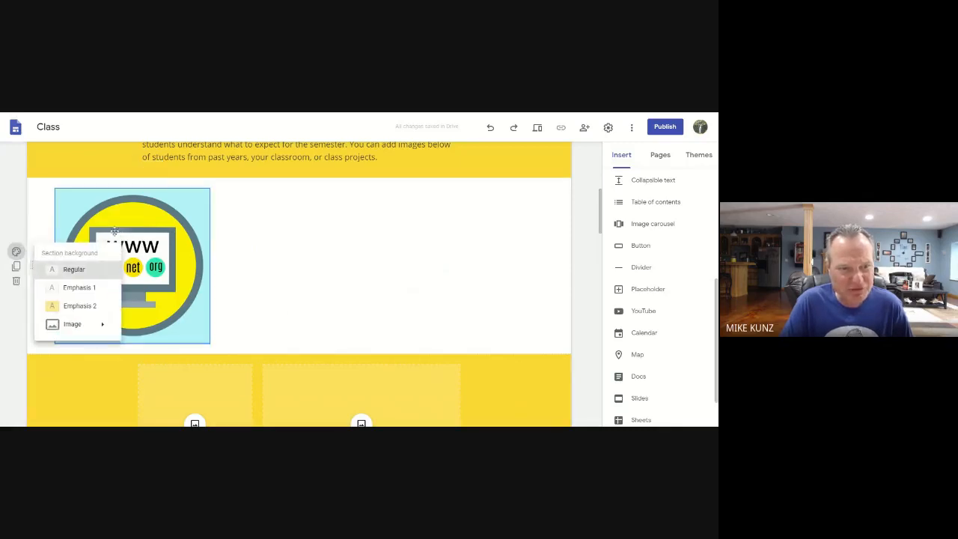
left_click(69, 291)
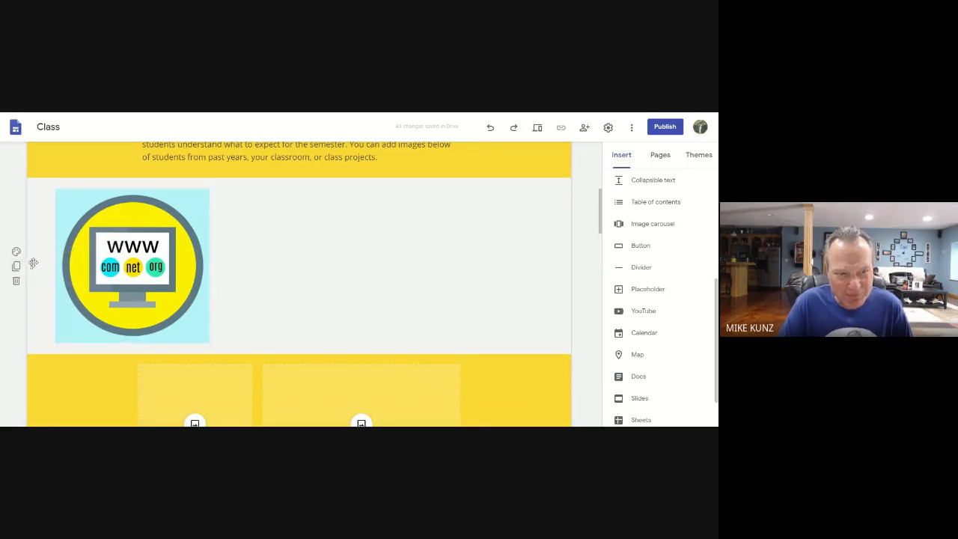
mouse_move(33, 263)
left_mouse_down()
mouse_move(33, 366)
mouse_move(40, 237)
mouse_move(28, 272)
mouse_move(40, 266)
left_mouse_up()
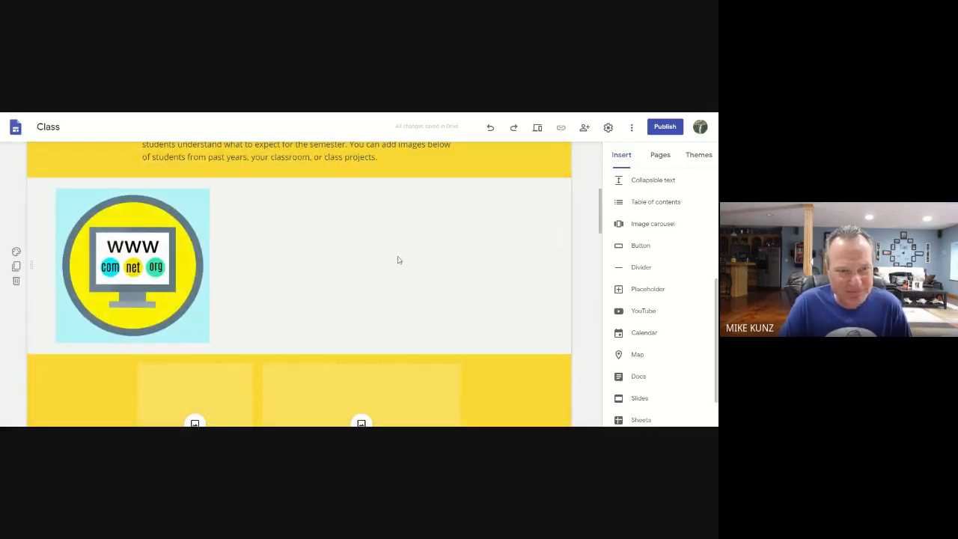
Step: Delete the section holding the WWW image from the Home page
left_click(14, 283)
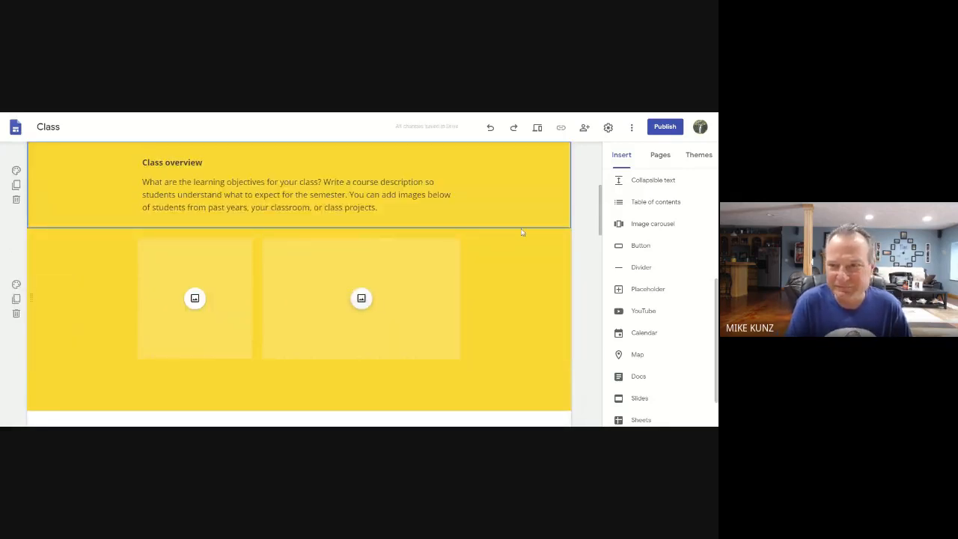
scroll(521, 228, "up", 3)
scroll(666, 277, "down", 1)
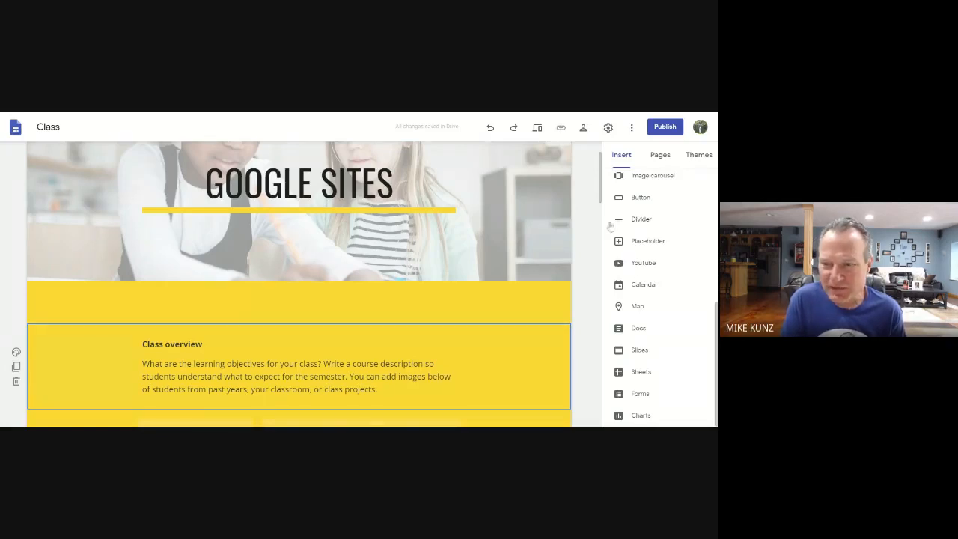
Step: Insert the layout with two side-by-side images above captions at the end of the Home page
scroll(635, 194, "up", 5)
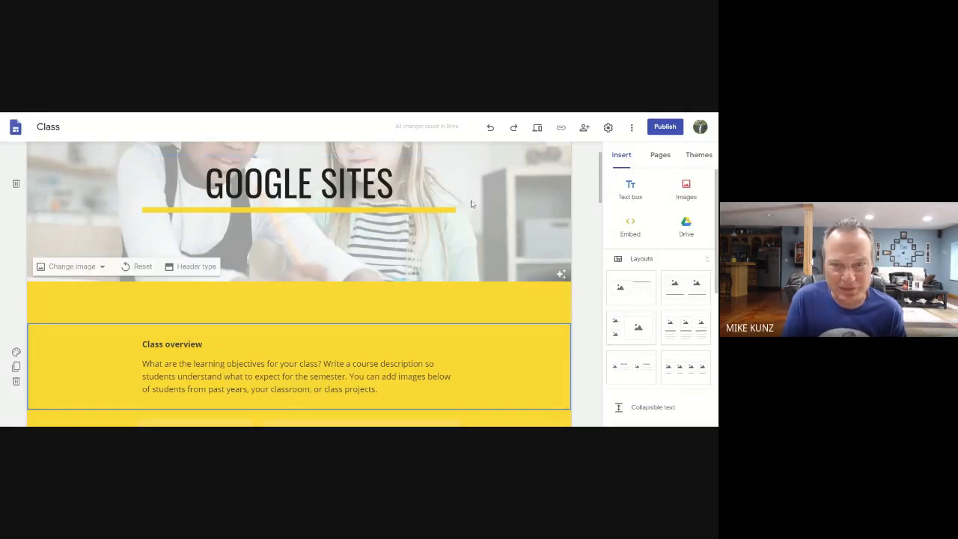
scroll(524, 205, "up", 2)
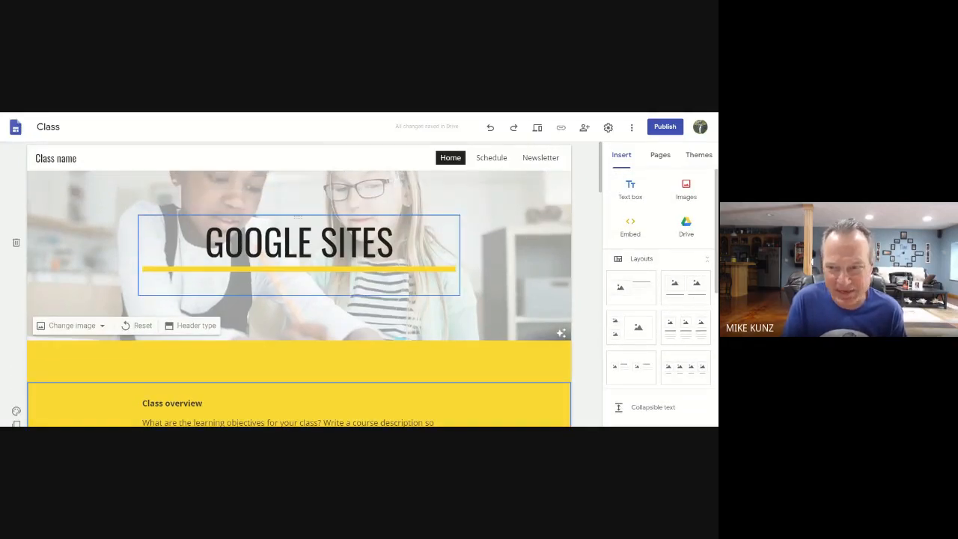
left_click(690, 291)
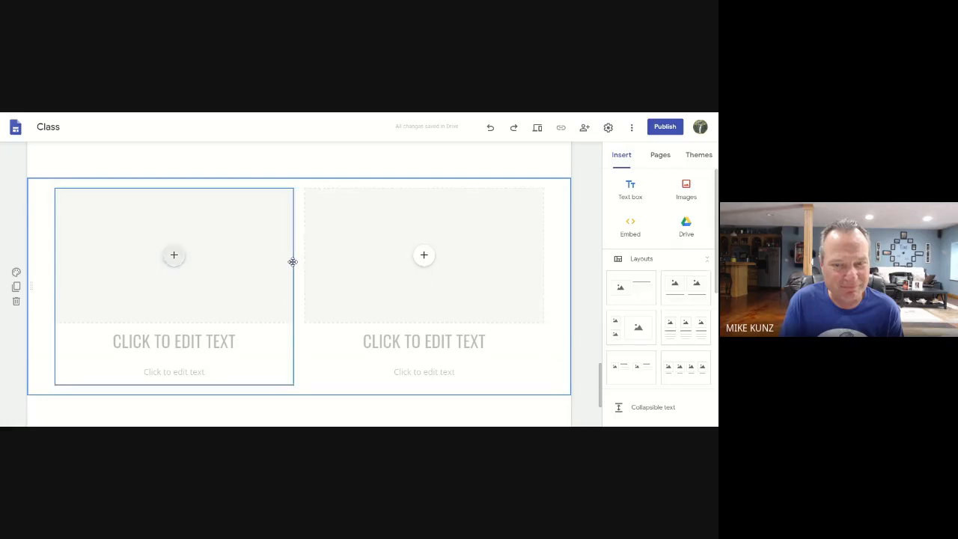
scroll(292, 261, "down", 3)
scroll(292, 261, "up", 10)
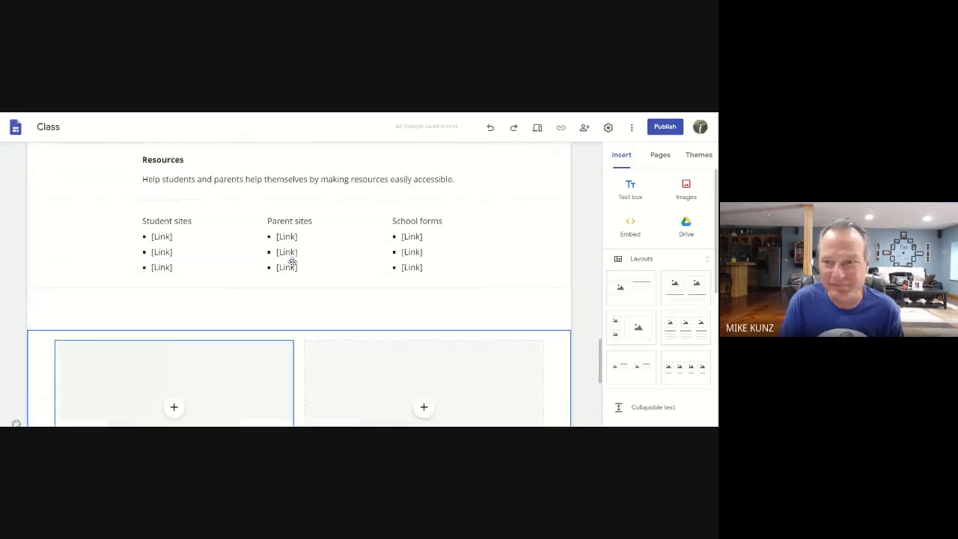
scroll(332, 265, "up", 15)
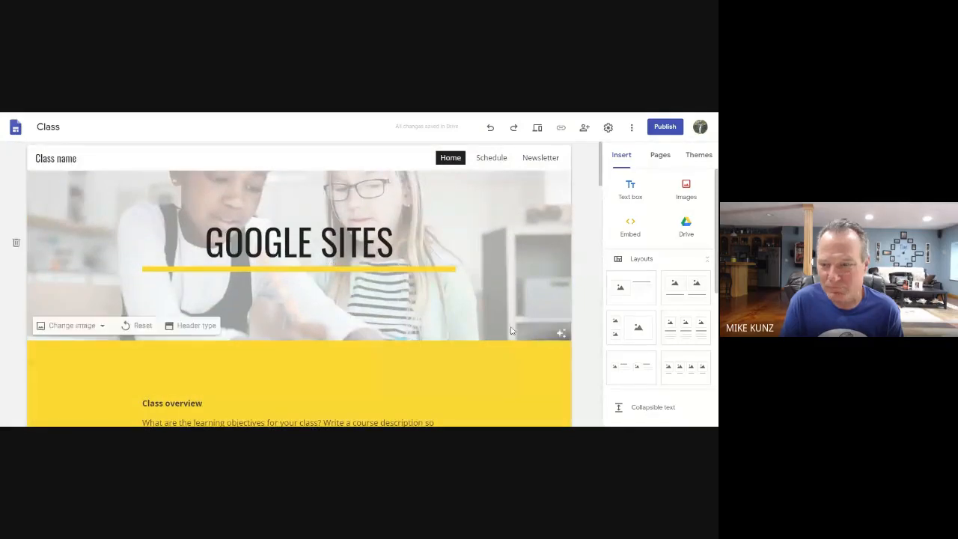
Step: Try the layout with two small images beside one large image, and undo both layout insertions
left_click(635, 329)
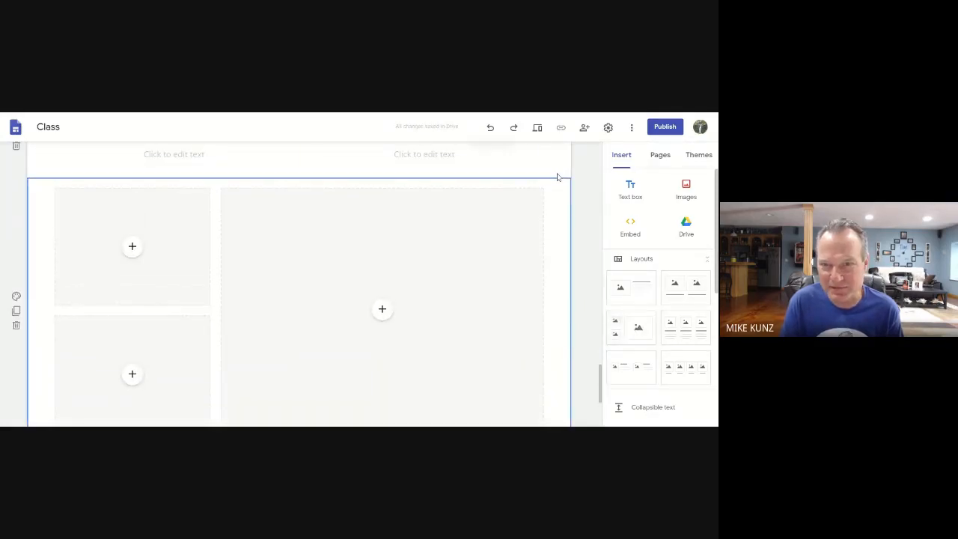
left_click(489, 128)
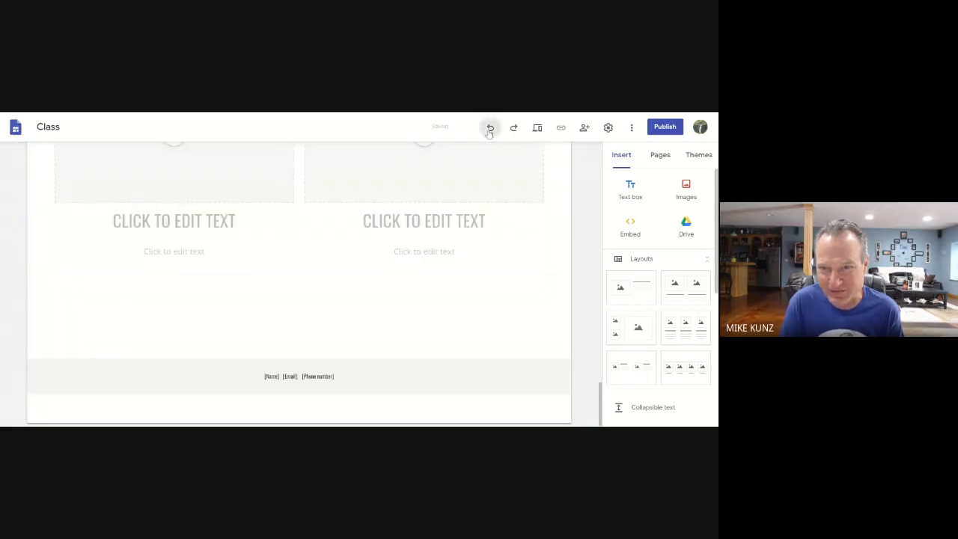
left_click(489, 128)
scroll(469, 235, "up", 15)
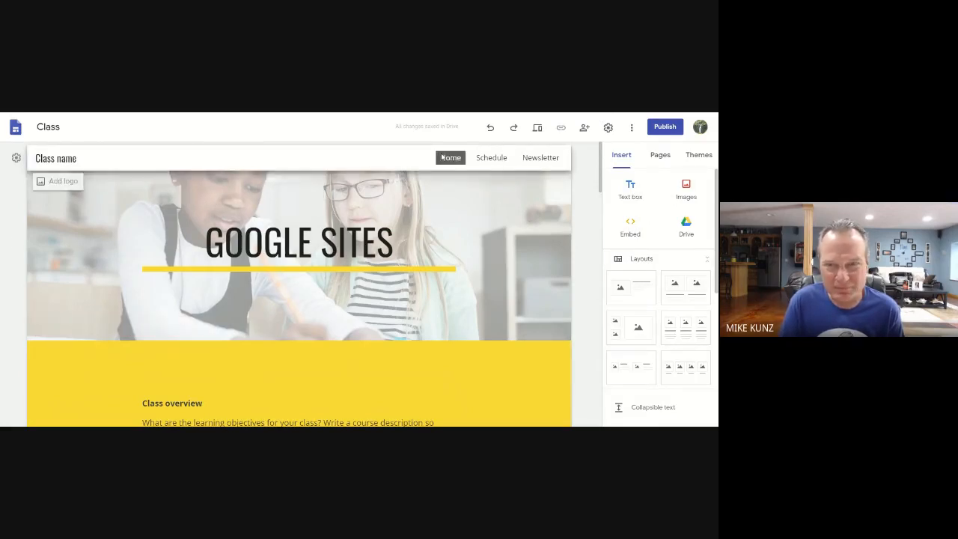
Step: Show the site's page list and the options available for the Home page
left_click(658, 157)
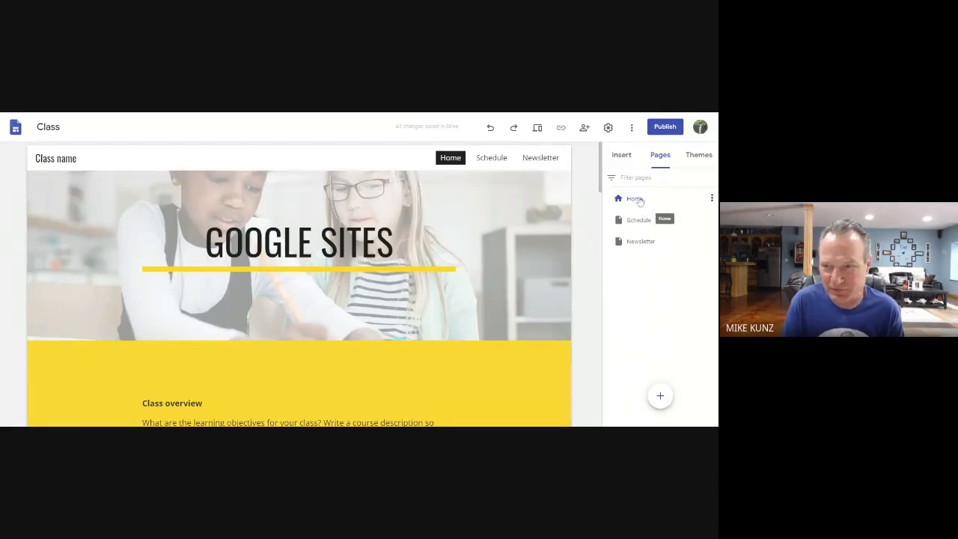
left_click(711, 199)
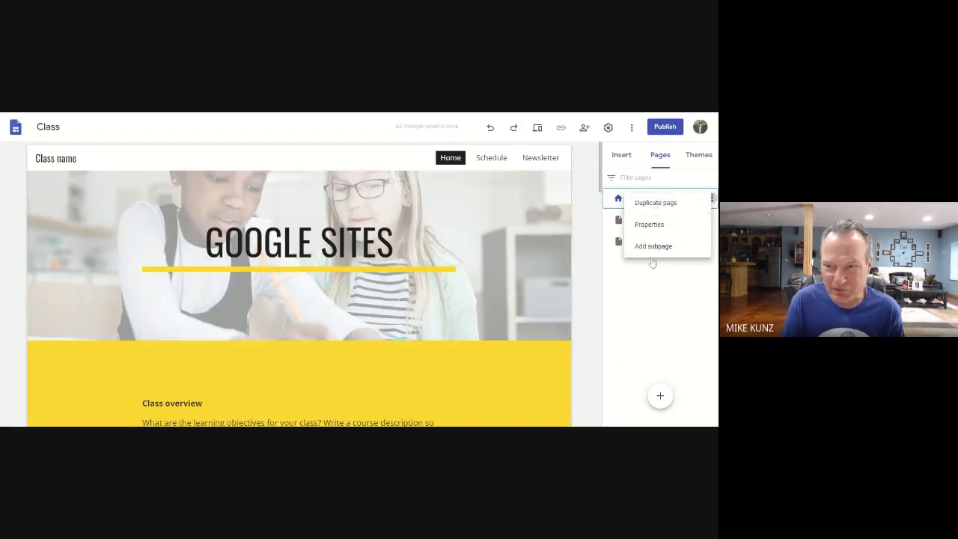
left_click(641, 321)
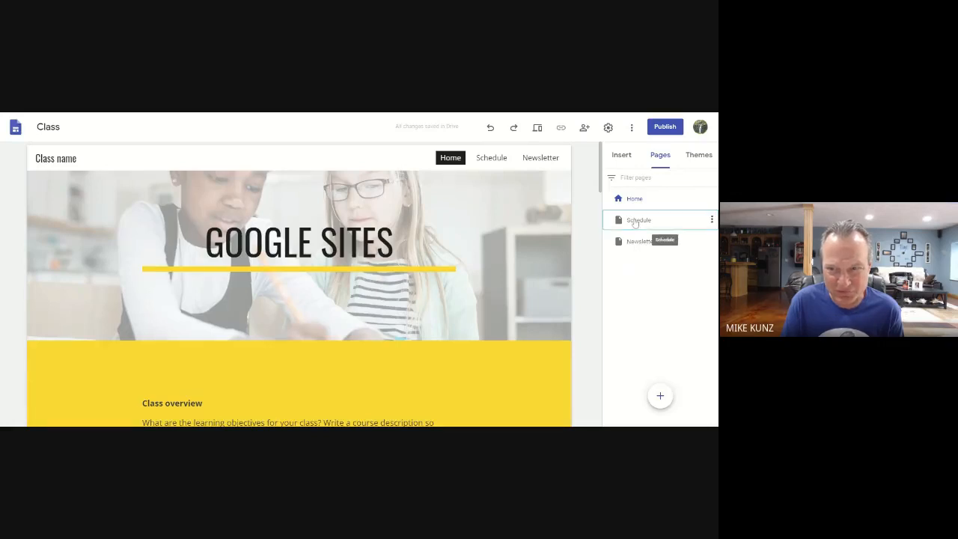
Step: Open the Schedule page and review its page options and its properties, including the custom path setting
left_click(634, 221)
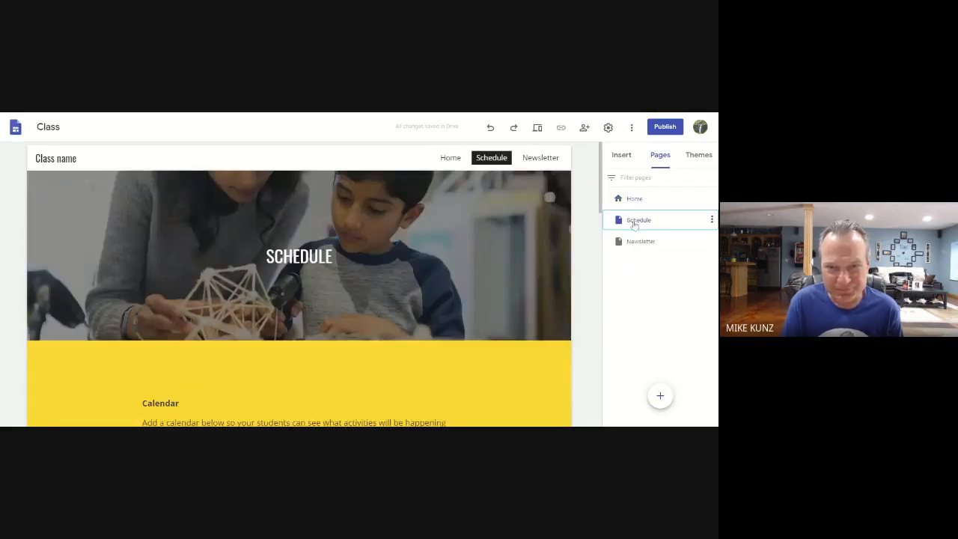
scroll(419, 246, "down", 5)
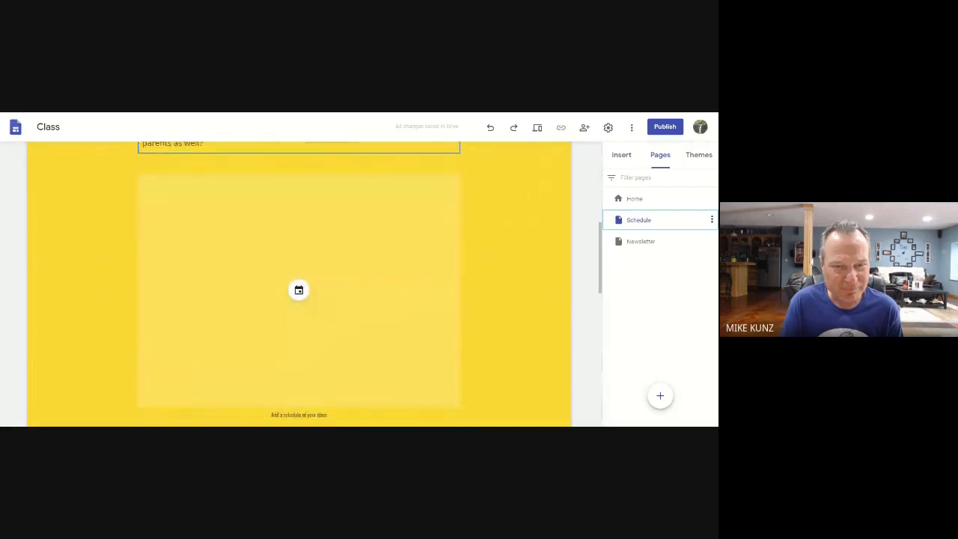
left_click(712, 219)
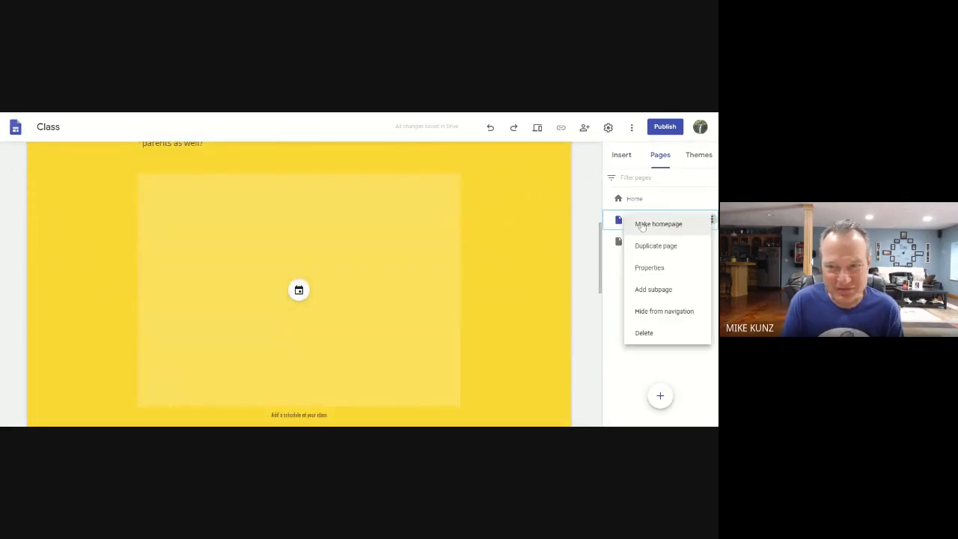
left_click(641, 269)
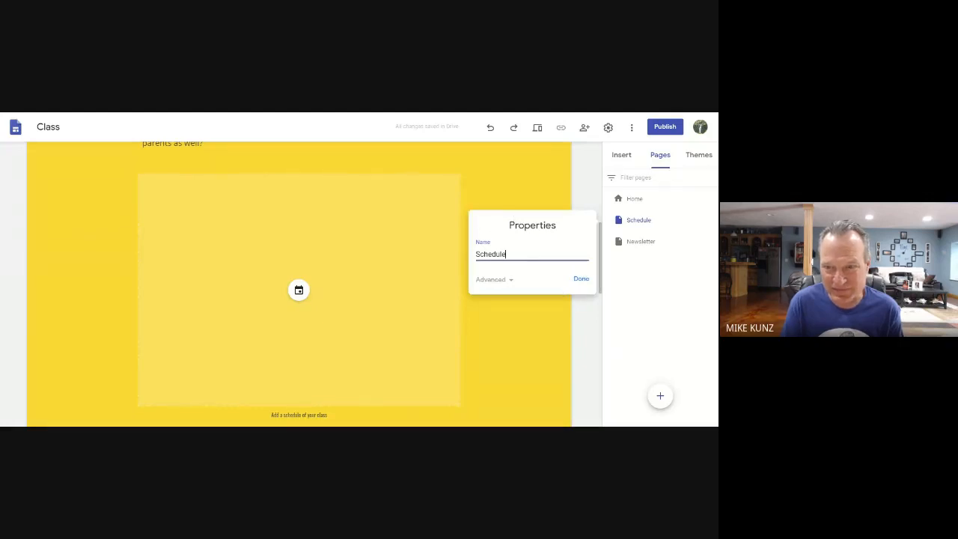
left_click(508, 283)
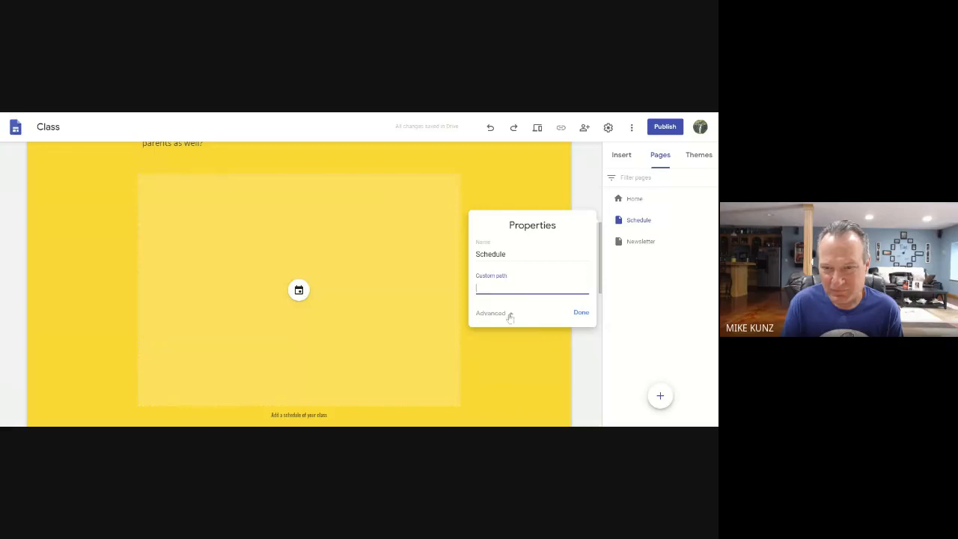
left_click(580, 312)
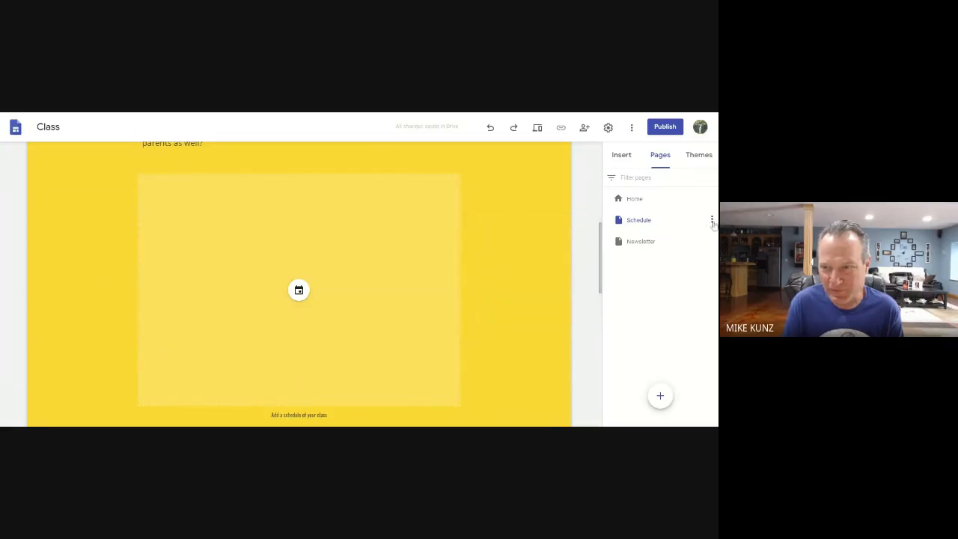
left_click(711, 220)
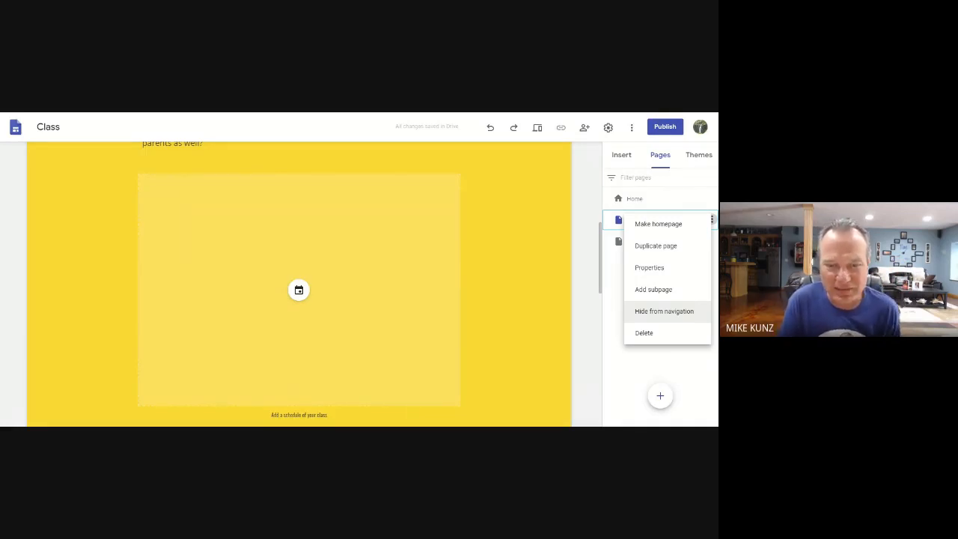
left_click(641, 350)
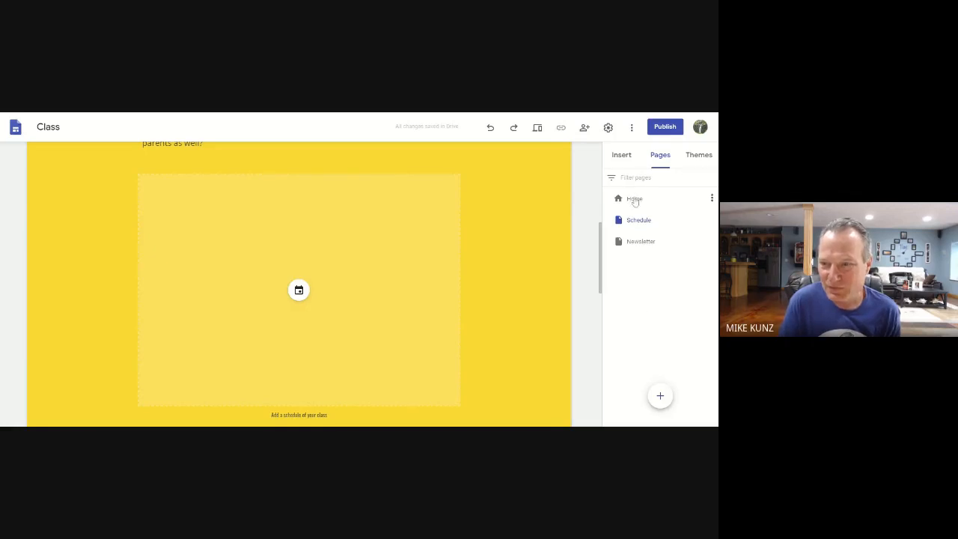
Step: Add a new page named Pictures to the site and move it below Newsletter in the page order
left_click(663, 208)
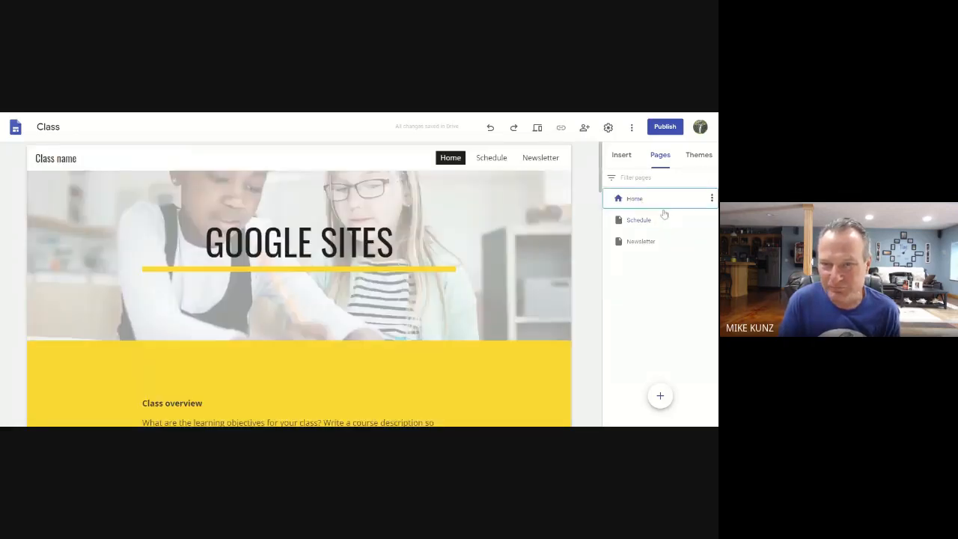
mouse_move(661, 397)
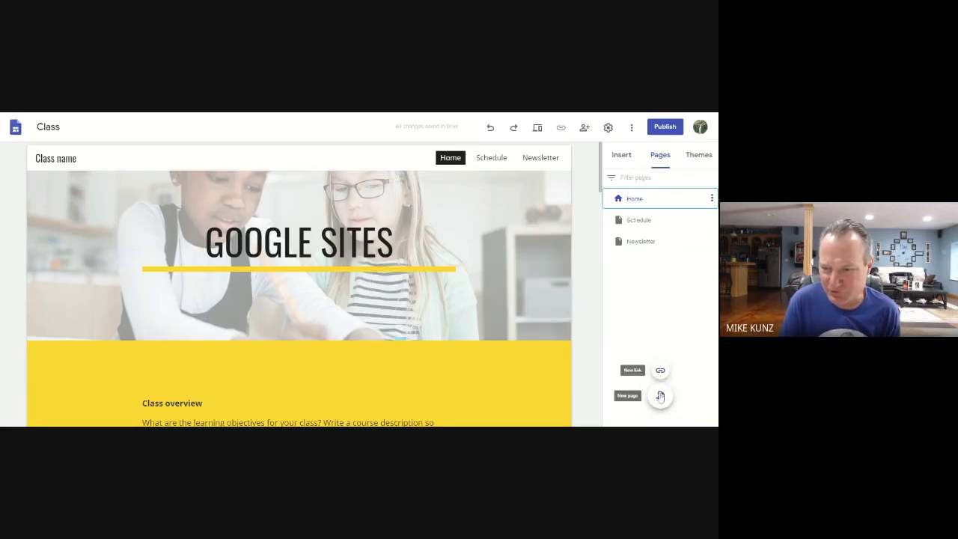
left_click(660, 397)
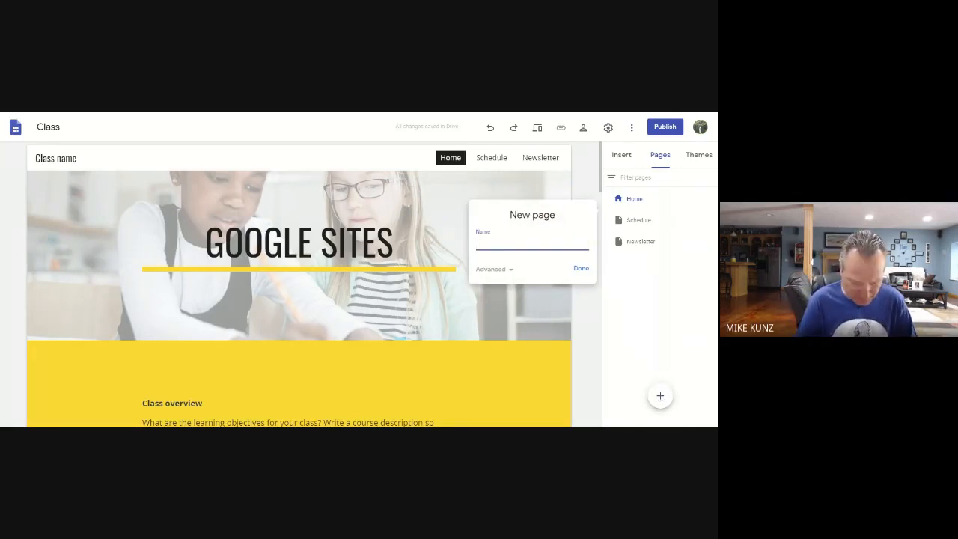
type("Pictu")
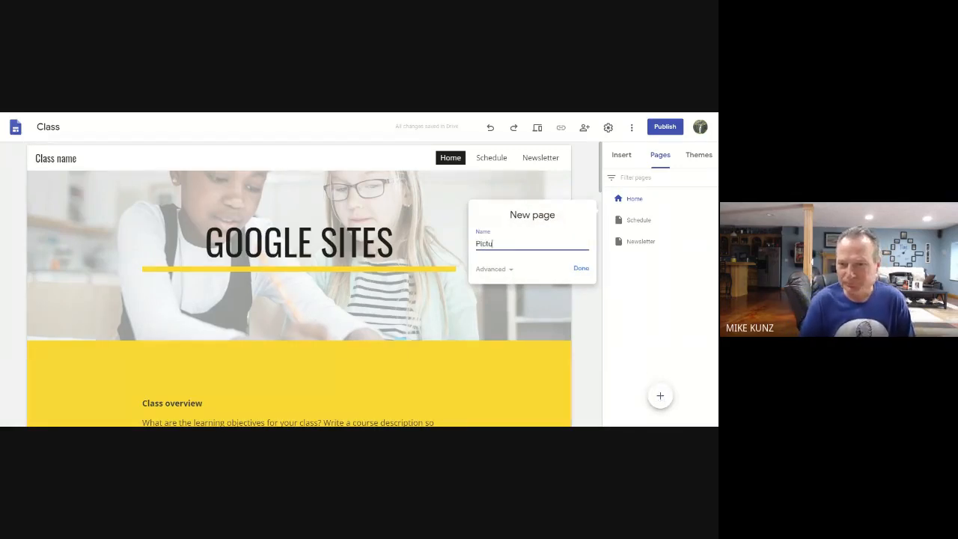
type("res")
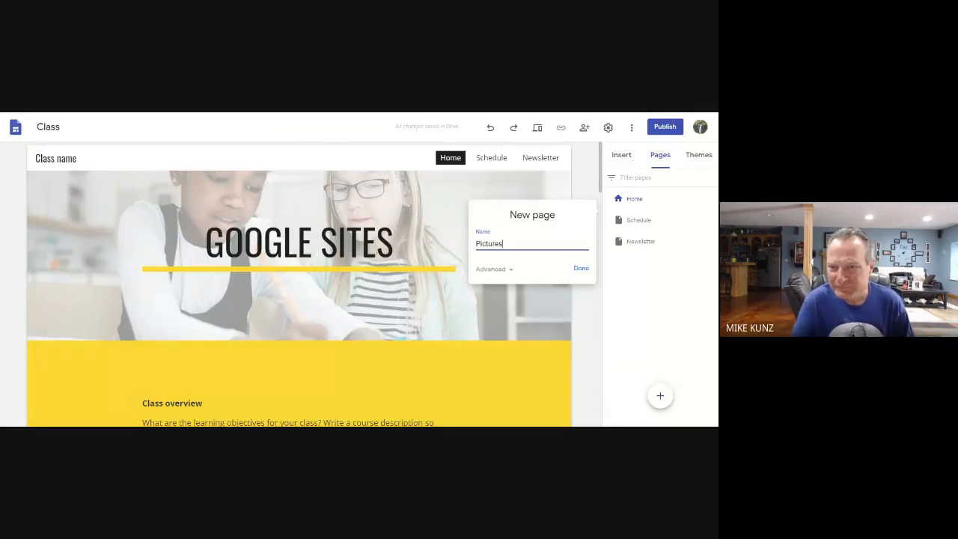
left_click(582, 269)
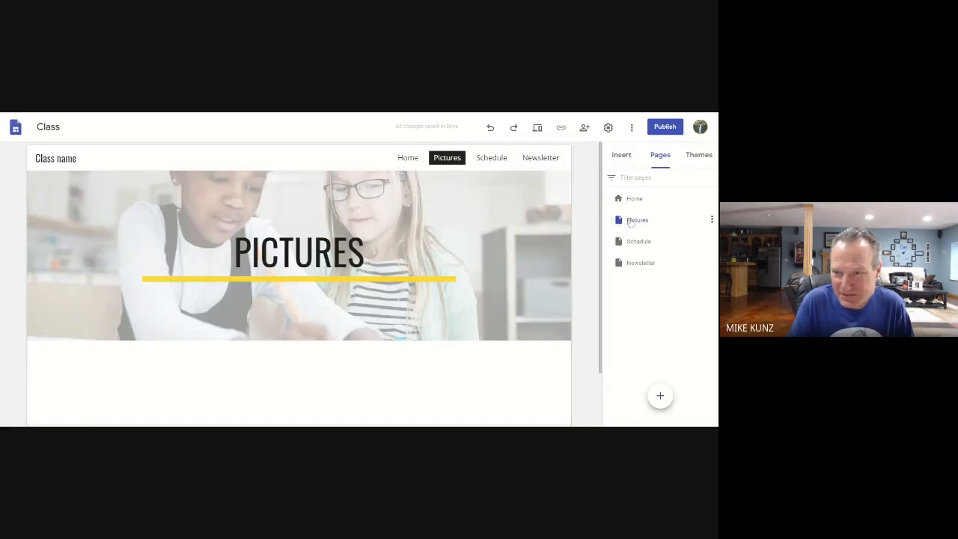
left_click_drag(630, 222, 633, 278)
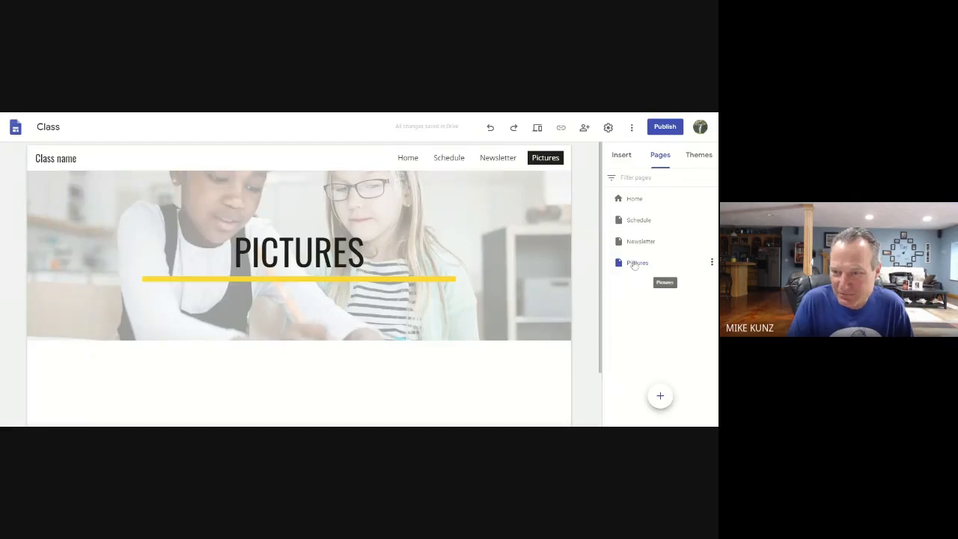
mouse_move(635, 259)
left_mouse_down()
mouse_move(637, 217)
mouse_move(639, 272)
left_mouse_up()
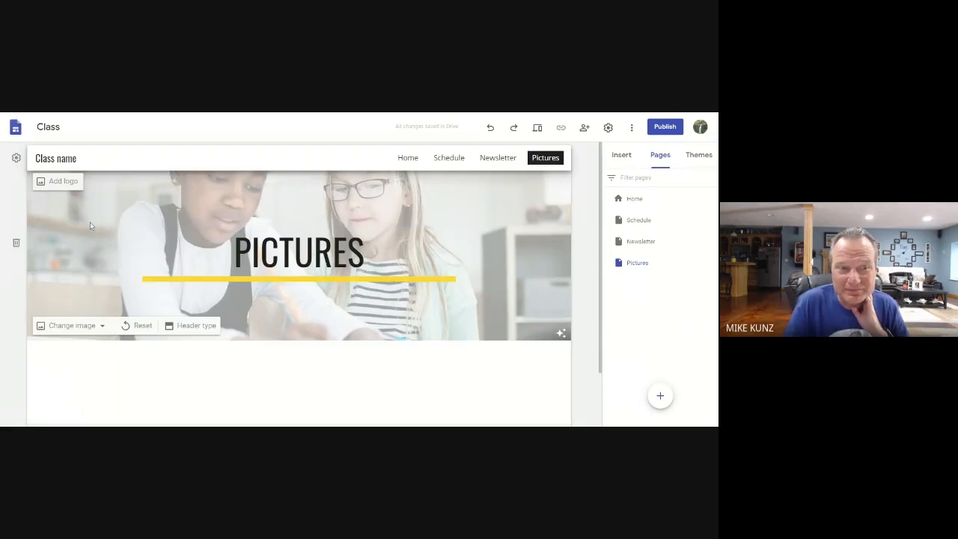
Step: Replace the Pictures page's header image with the gallery photo of dark icy water and mountains
left_click(94, 327)
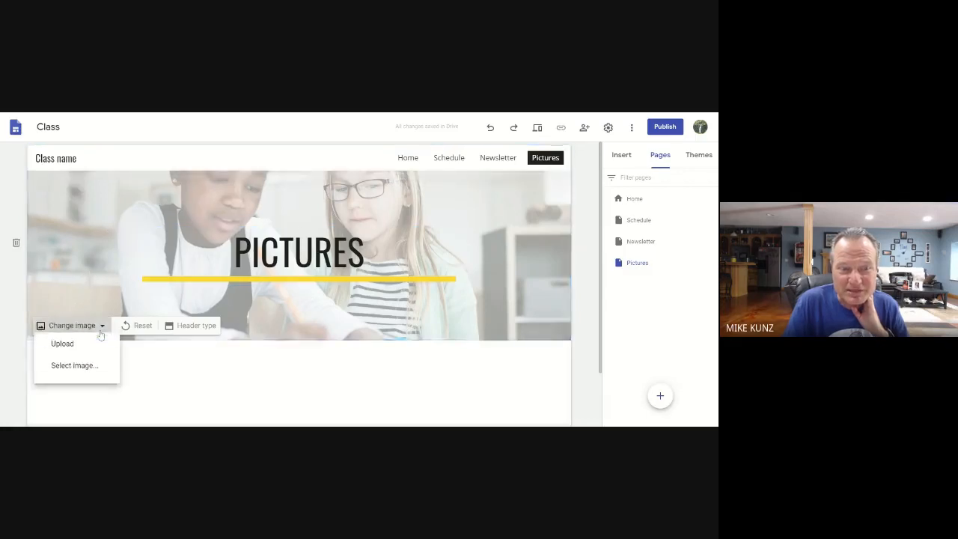
left_click(75, 376)
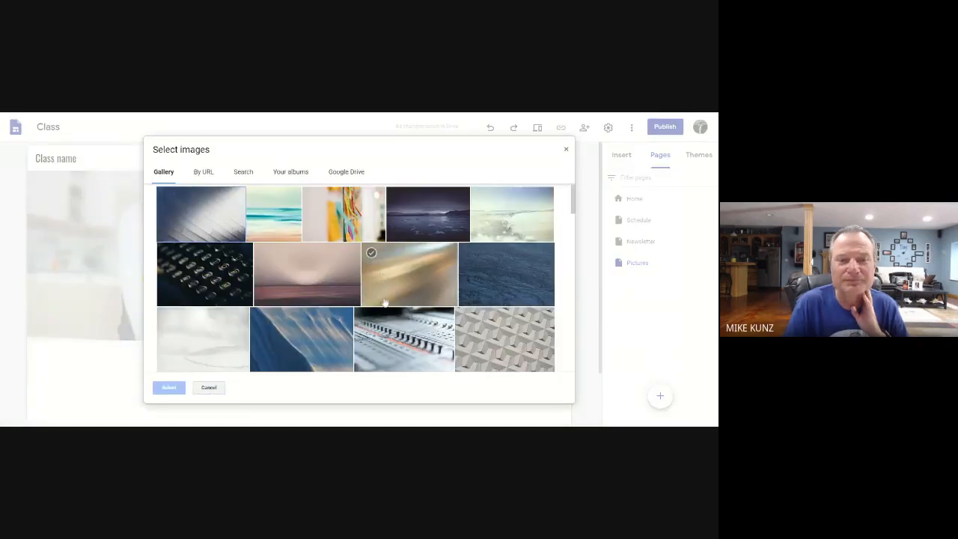
left_click(429, 213)
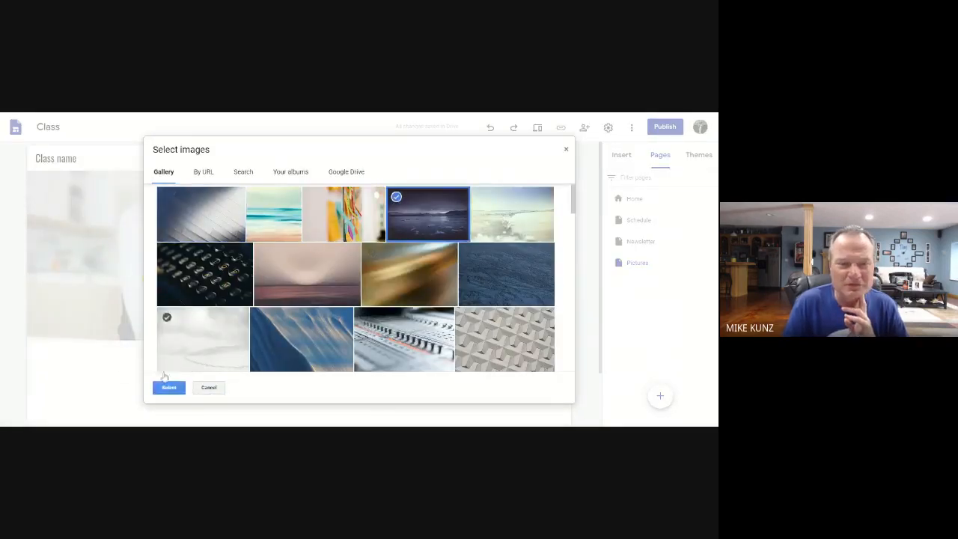
left_click(168, 388)
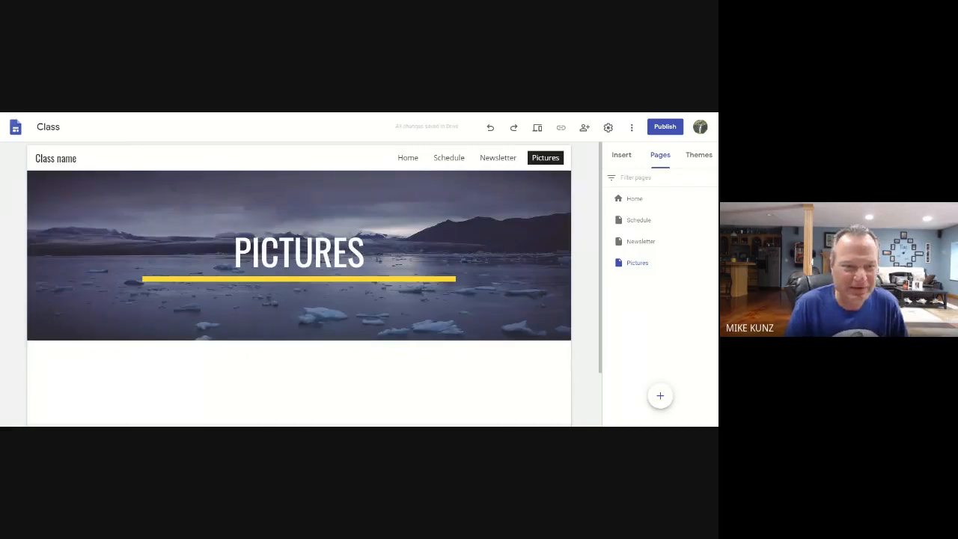
scroll(434, 269, "down", 3)
scroll(400, 277, "up", 2)
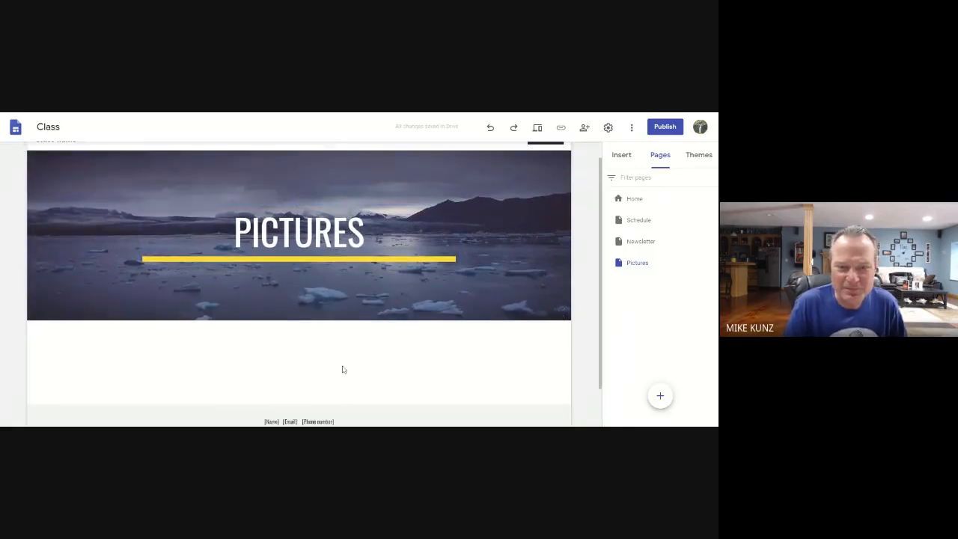
left_click(621, 155)
scroll(664, 288, "down", 3)
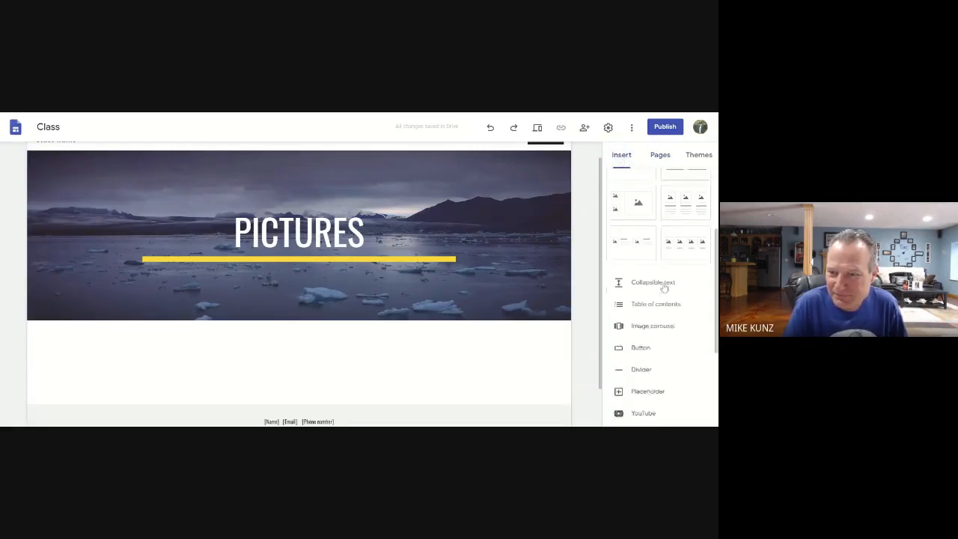
scroll(663, 288, "down", 1)
left_click(639, 271)
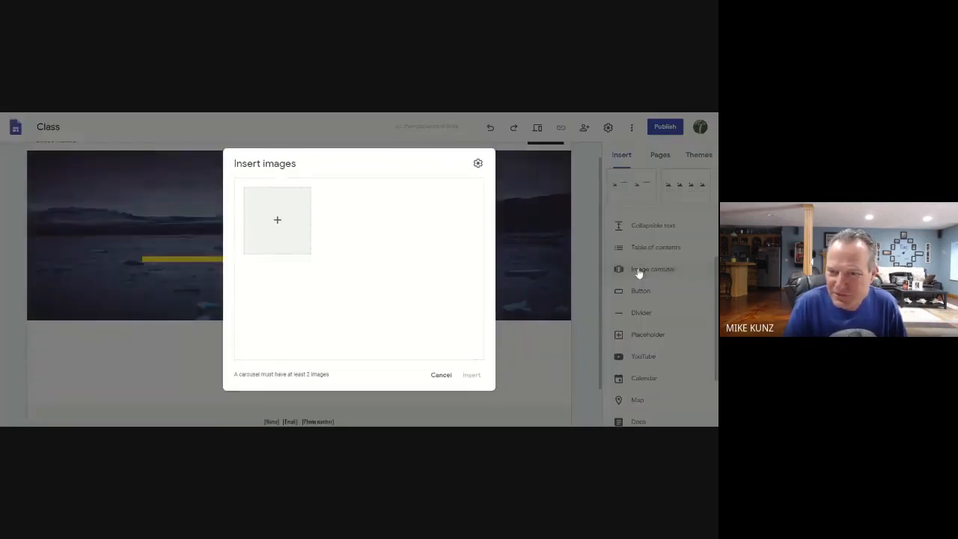
left_click(278, 221)
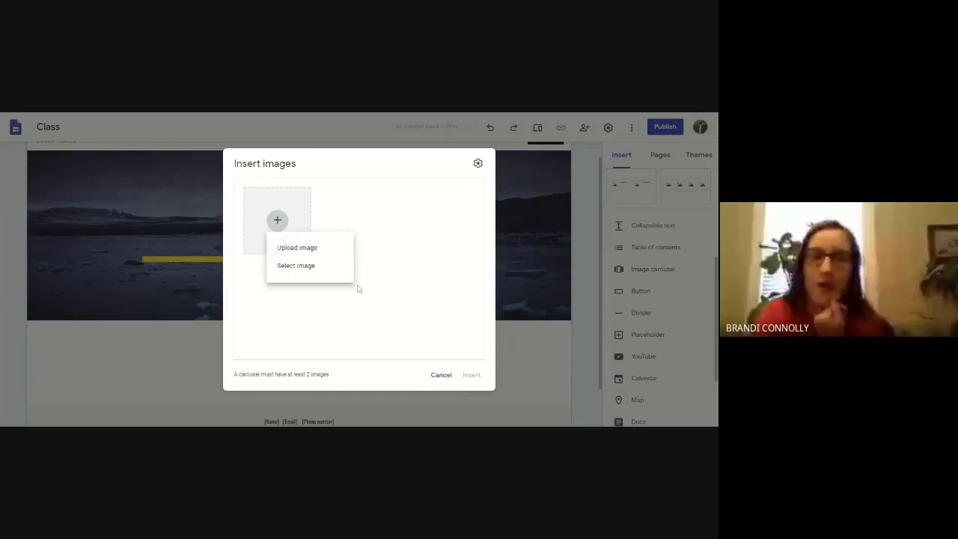
left_click(439, 380)
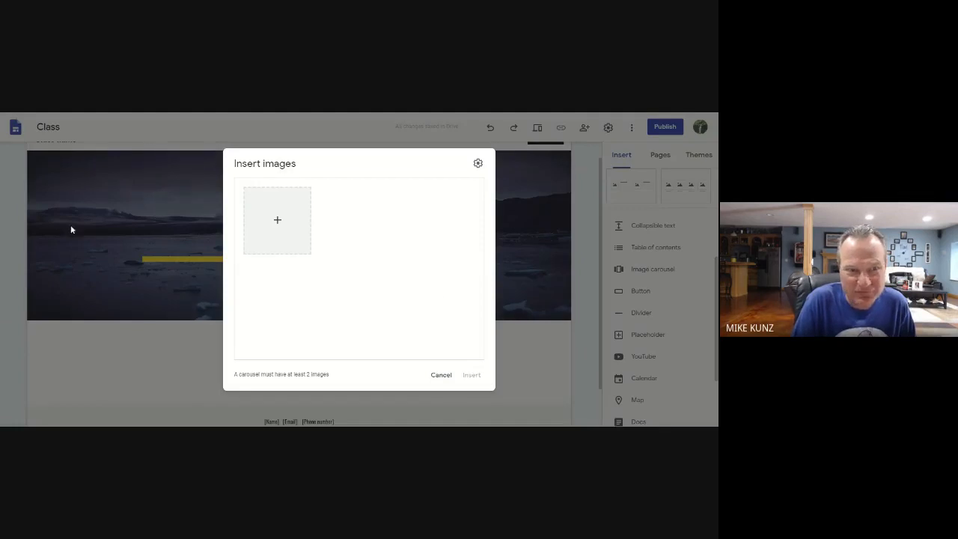
left_click(440, 374)
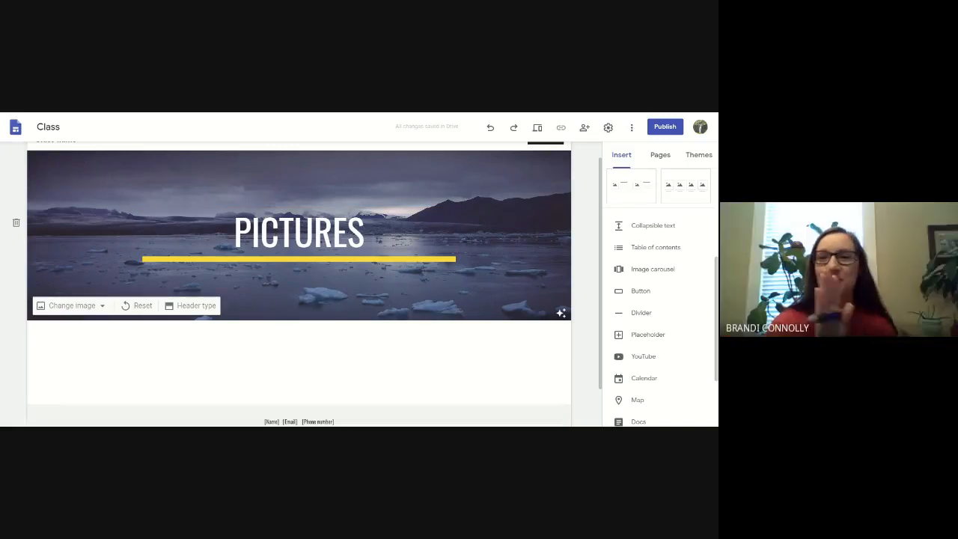
scroll(500, 250, "up", 1)
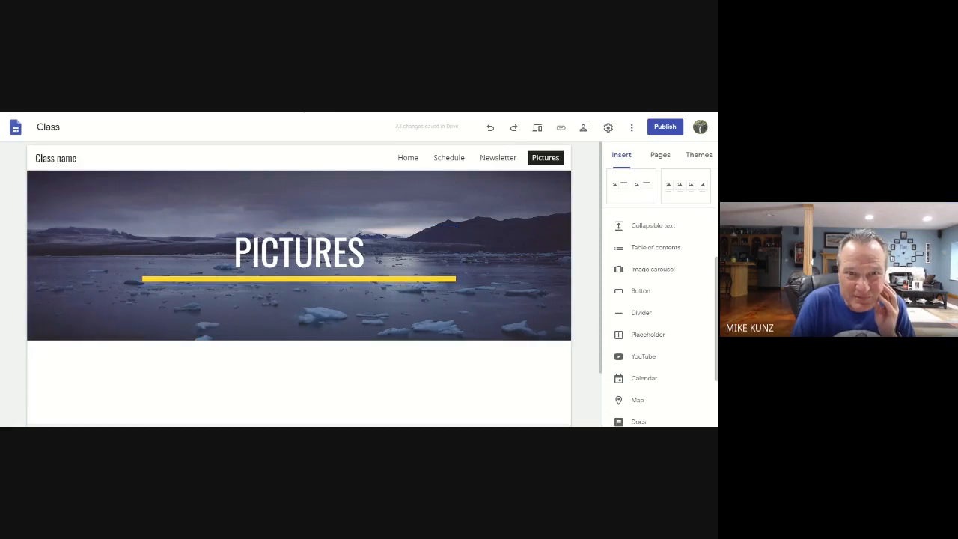
Step: Try to create an image carousel from uploaded photos and review its dots, captions, auto start and transition speed settings
left_click(644, 271)
left_click(277, 220)
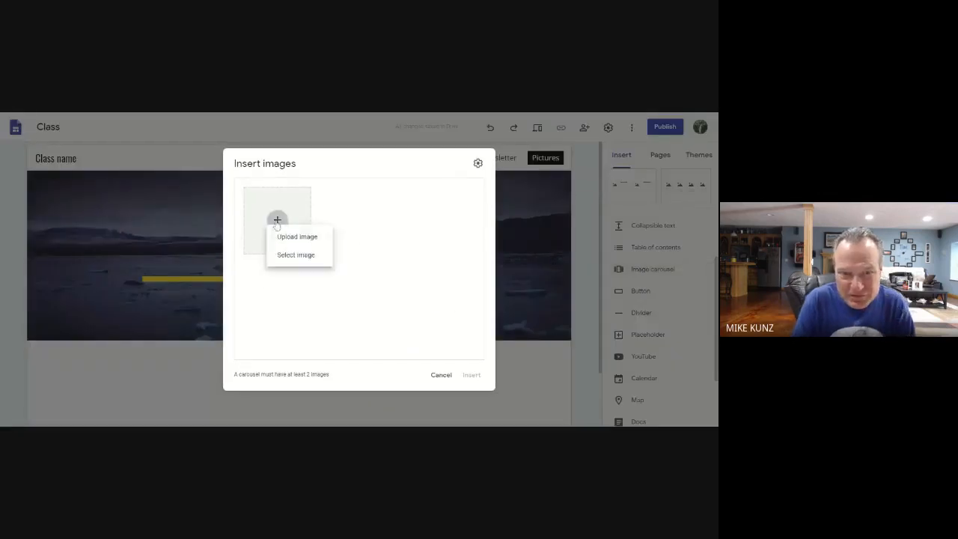
left_click(316, 248)
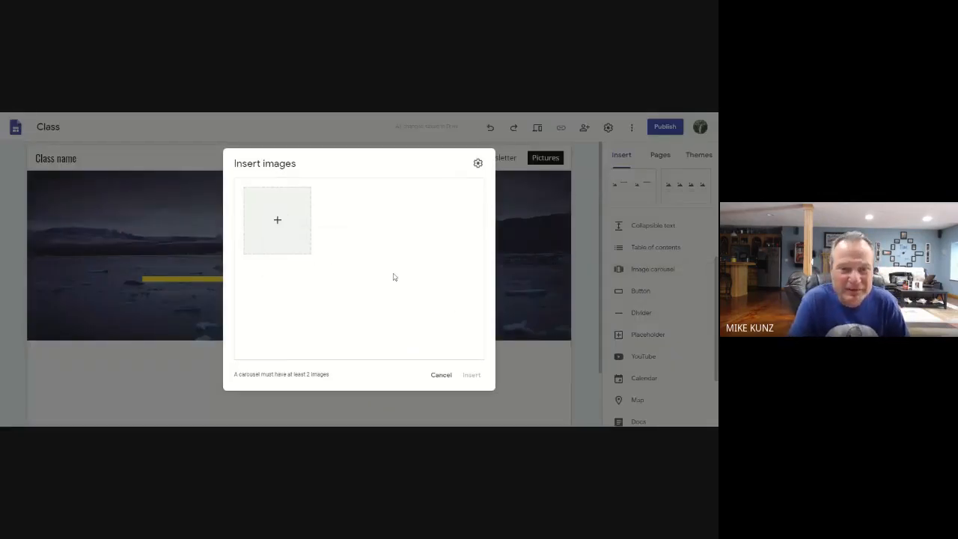
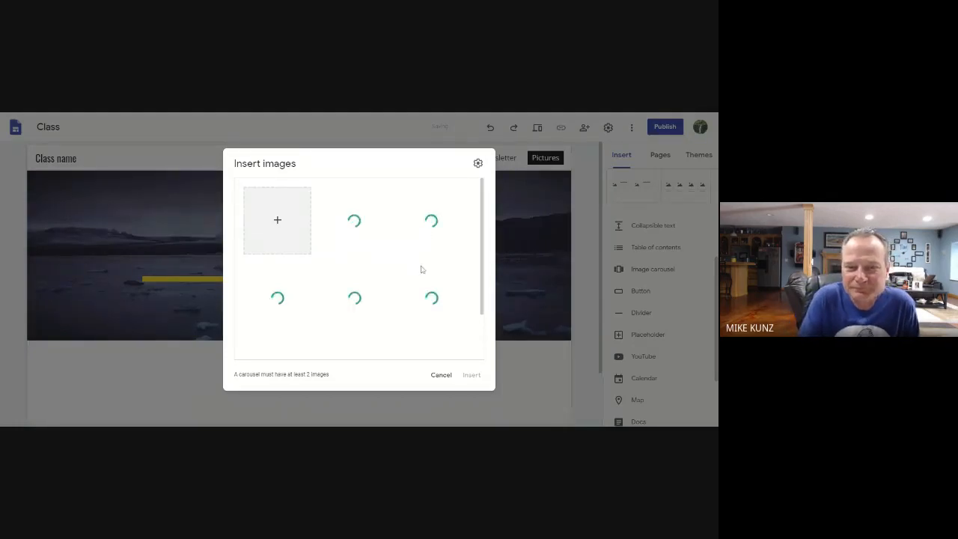
left_click(477, 164)
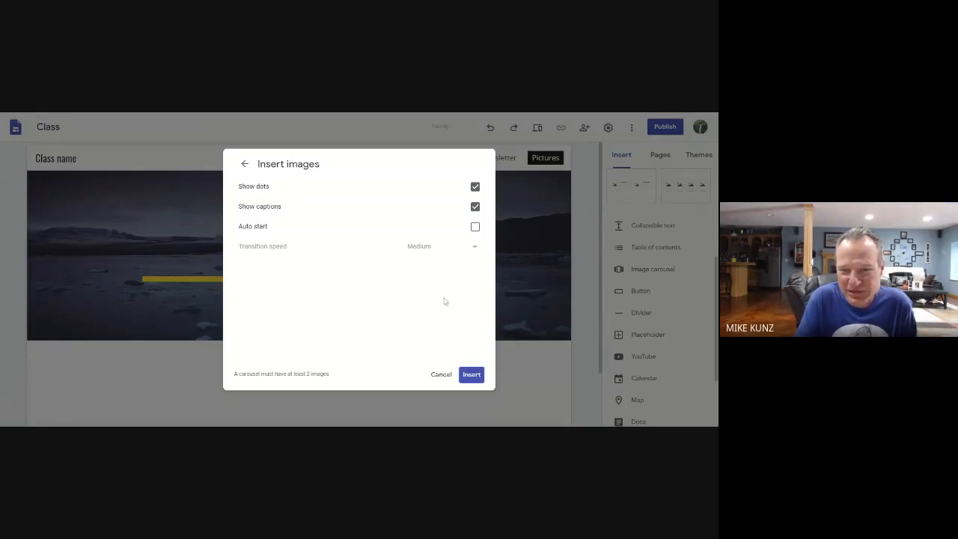
left_click(440, 374)
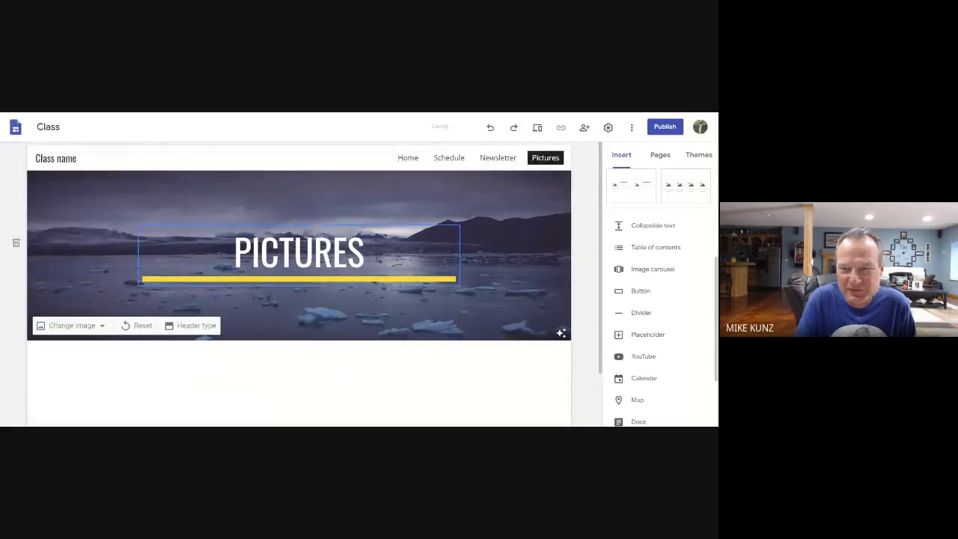
scroll(434, 271, "down", 1)
scroll(438, 281, "up", 1)
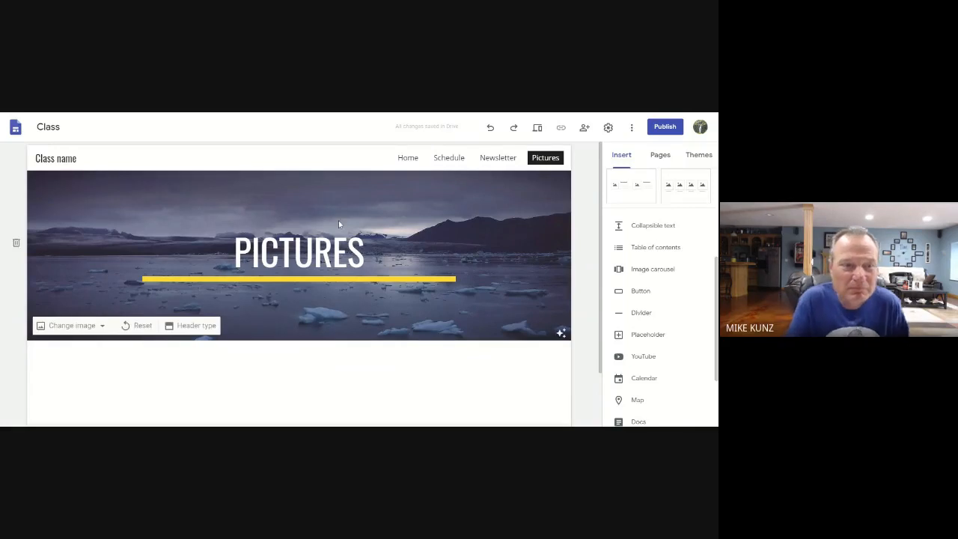
scroll(338, 220, "down", 1)
scroll(337, 220, "up", 1)
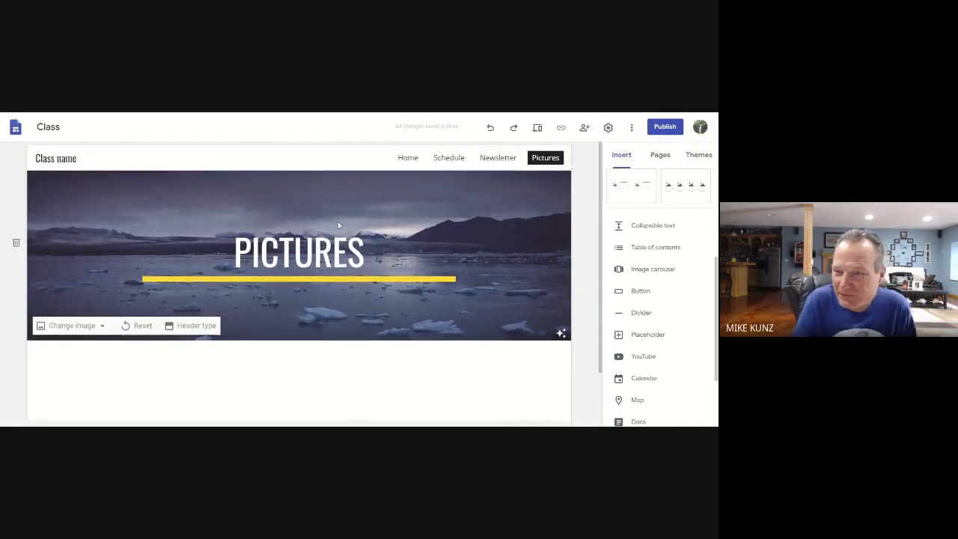
Step: Insert an image carousel with four uploaded boat-trip photos below the Pictures page header
scroll(338, 222, "down", 1)
left_click(640, 271)
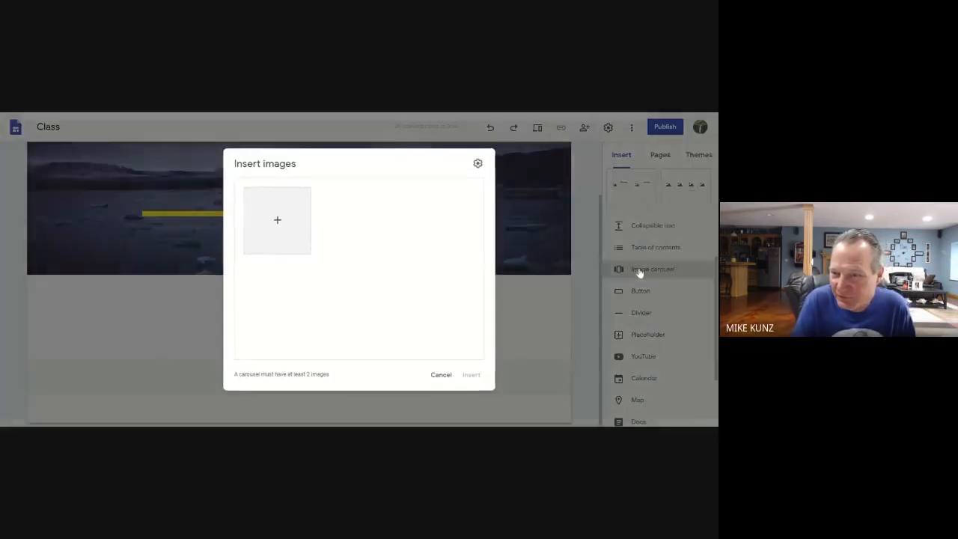
left_click(277, 219)
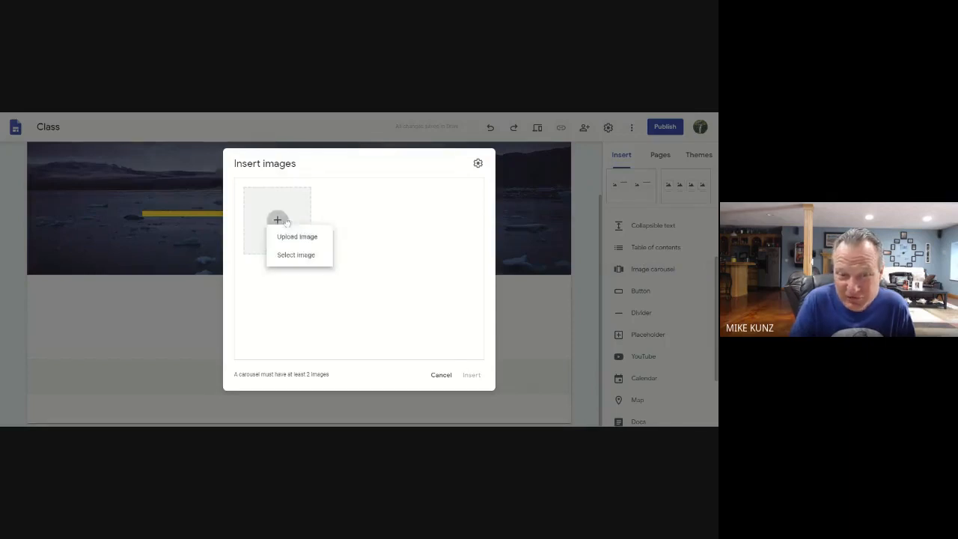
left_click(296, 248)
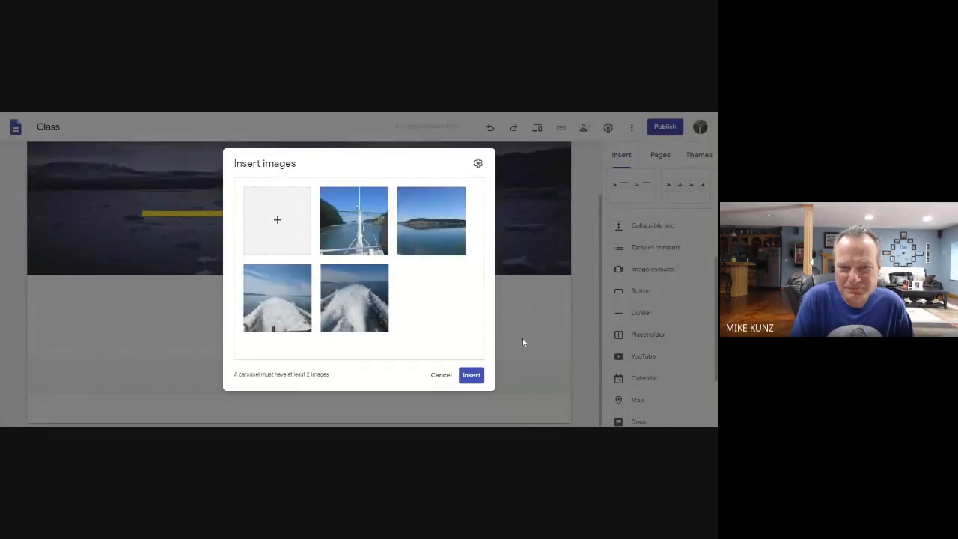
left_click(470, 378)
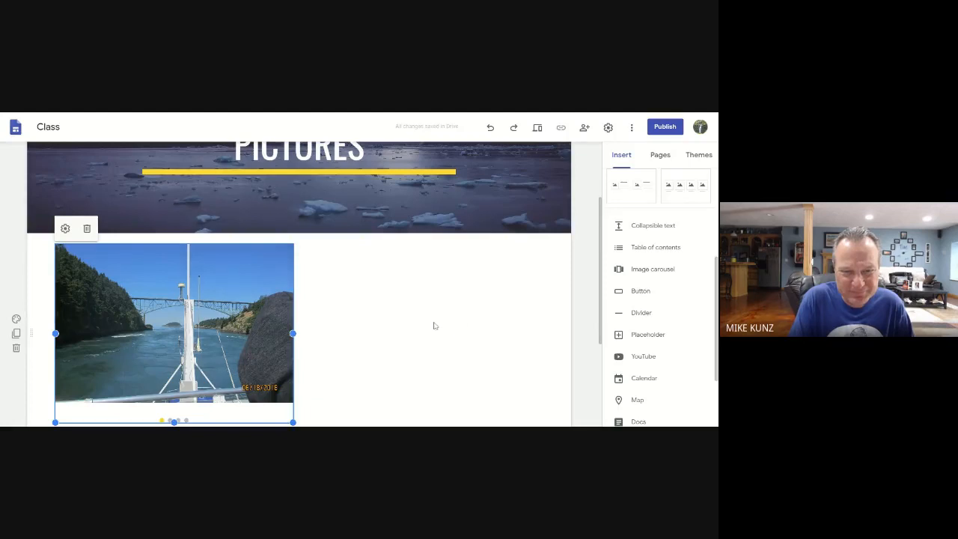
Step: Widen the image carousel to span the full content width of the Pictures page
scroll(434, 325, "down", 1)
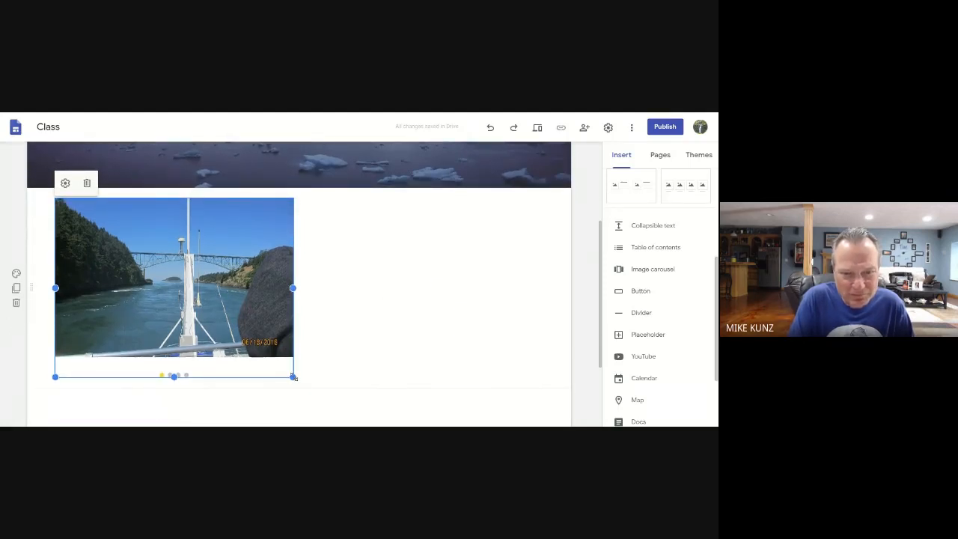
left_click_drag(294, 377, 571, 376)
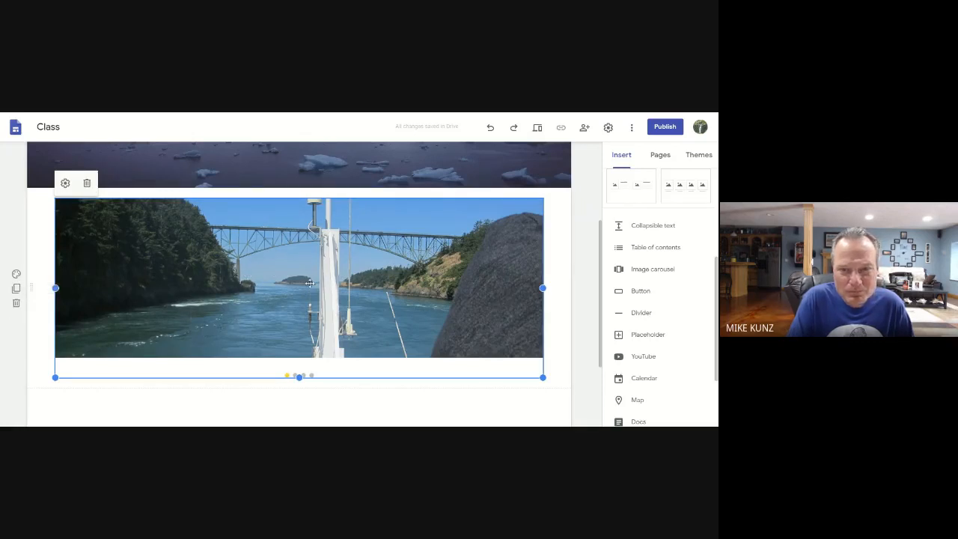
left_click(564, 328)
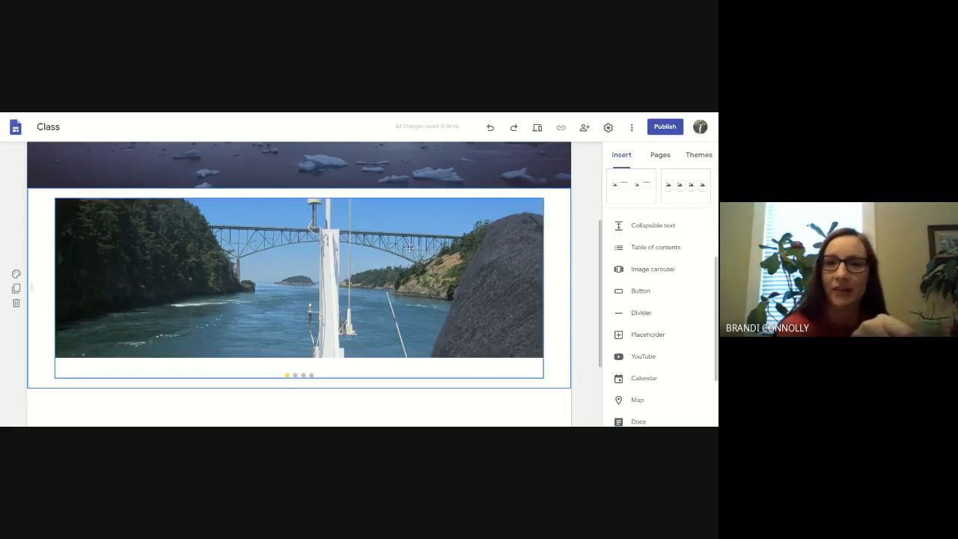
Step: Replace the Pictures page's header image with an uploaded photo of the sea with hazy blue mountains on the horizon
scroll(581, 319, "down", 3)
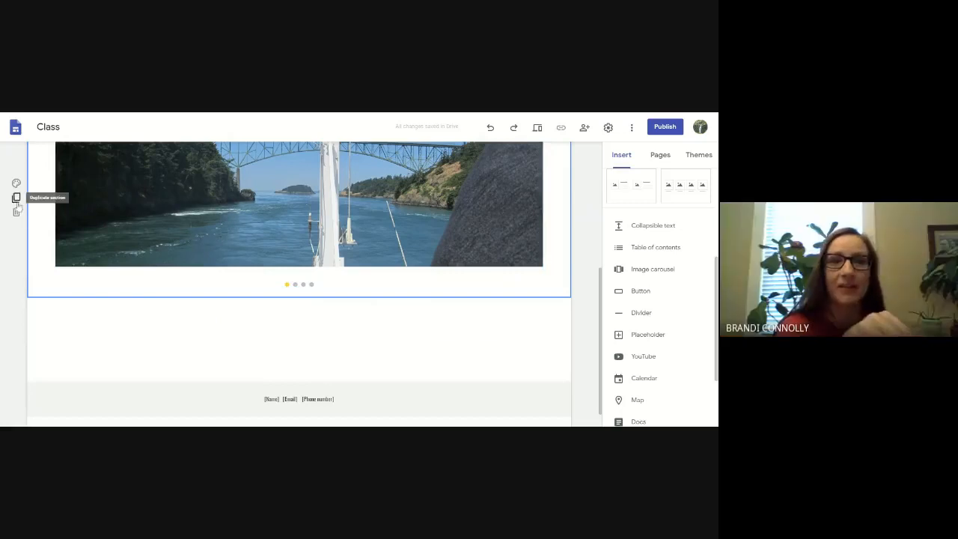
scroll(297, 231, "up", 5)
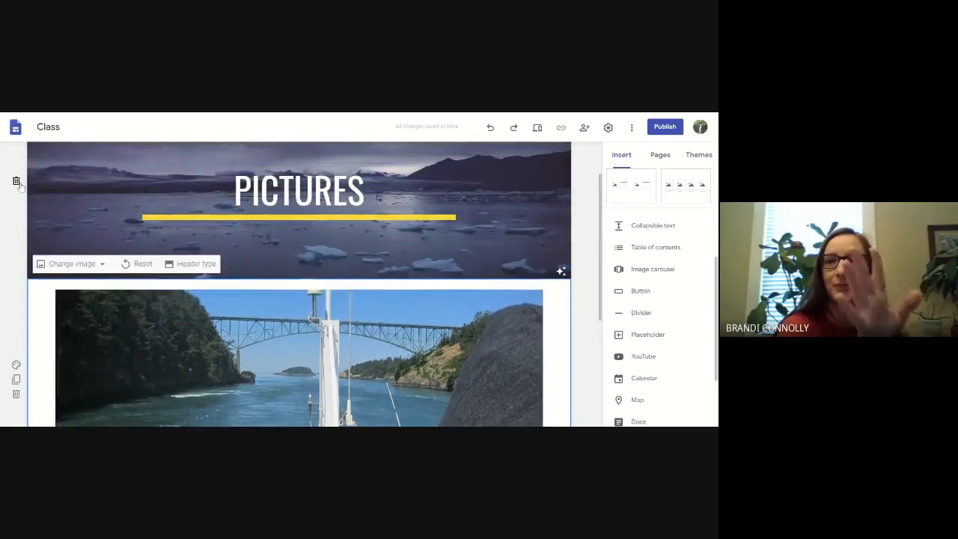
left_click(101, 266)
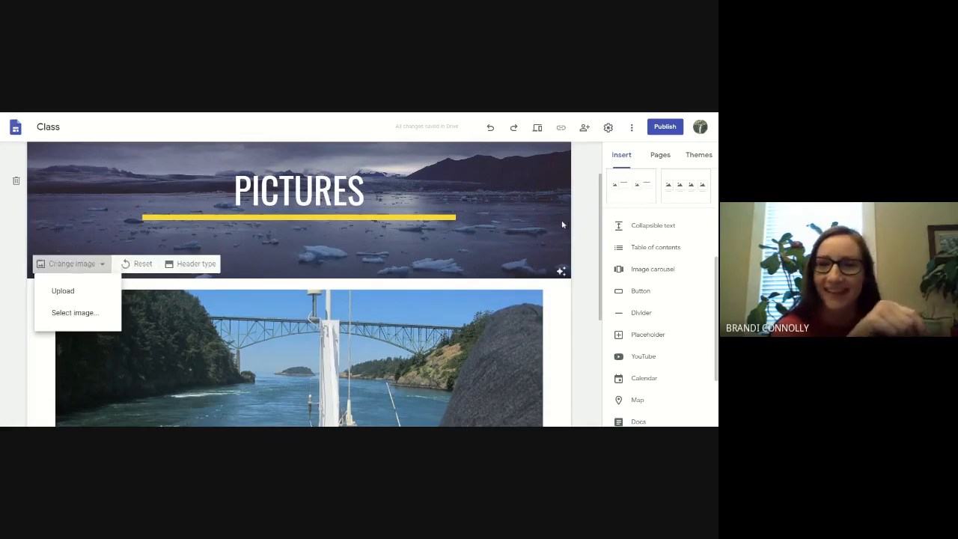
left_click(586, 220)
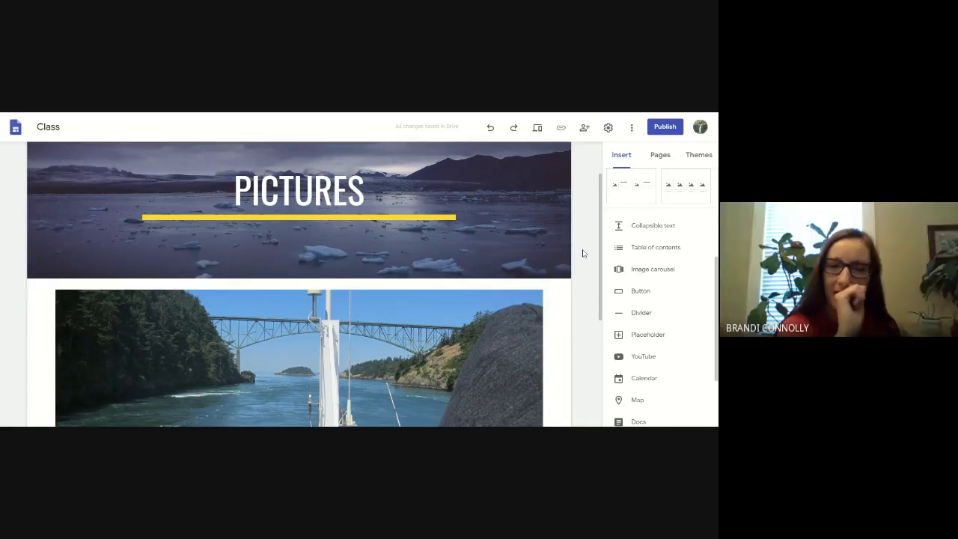
scroll(582, 253, "down", 1)
scroll(583, 253, "up", 3)
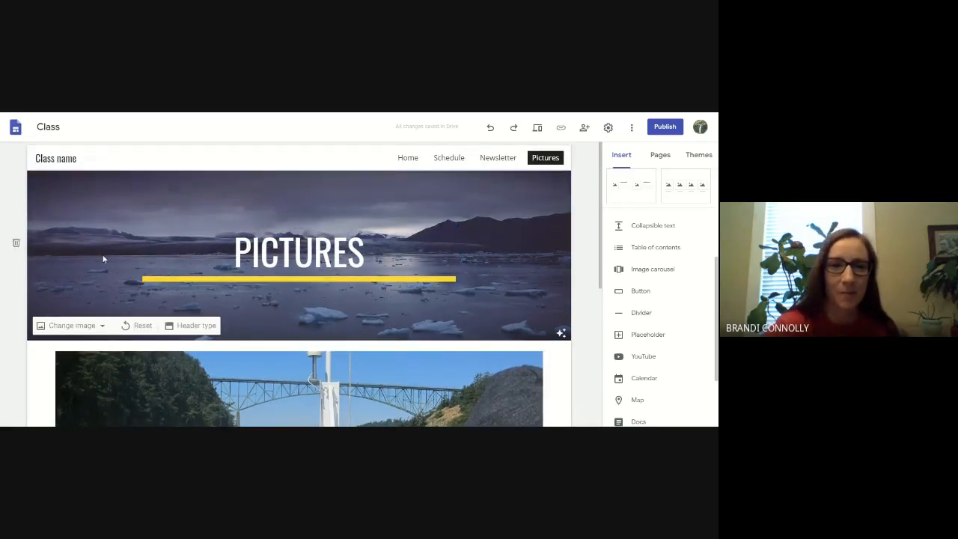
left_click(101, 327)
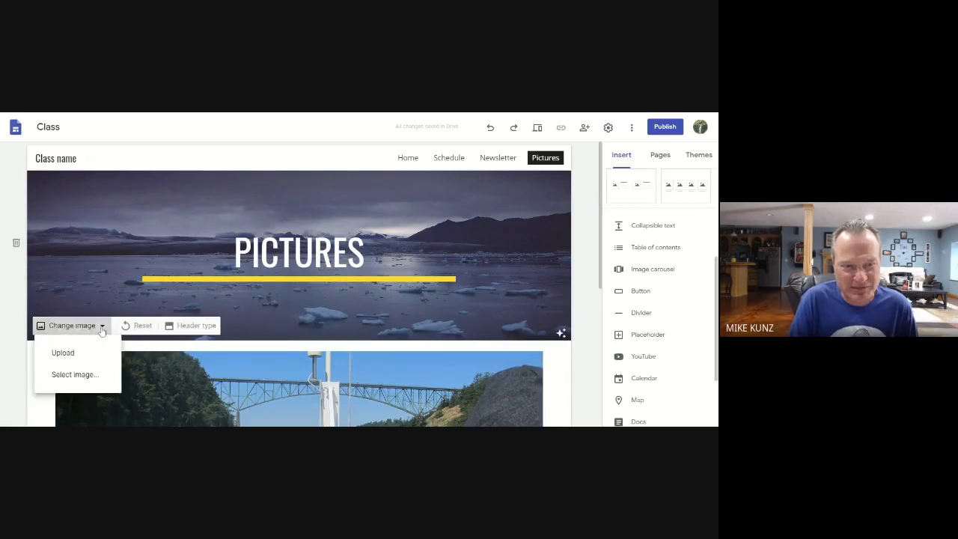
left_click(69, 357)
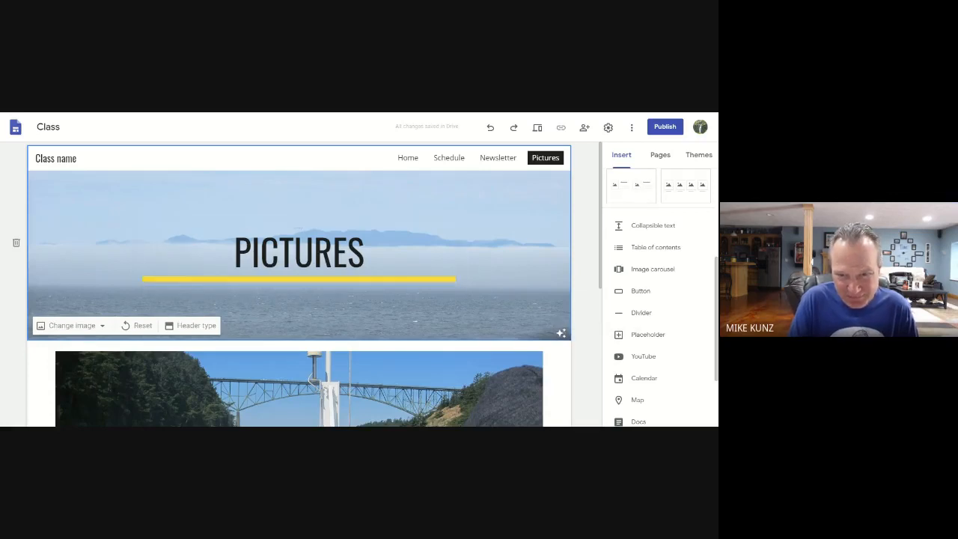
scroll(239, 293, "down", 2)
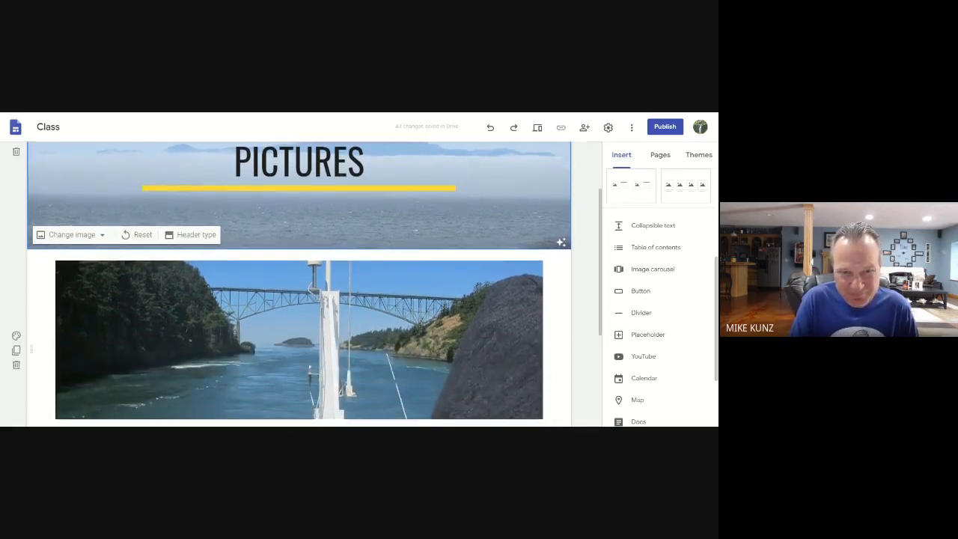
Step: Try the Banner and Title only header types on the Pictures page, then return the header to Large banner
scroll(240, 292, "up", 2)
left_click(183, 326)
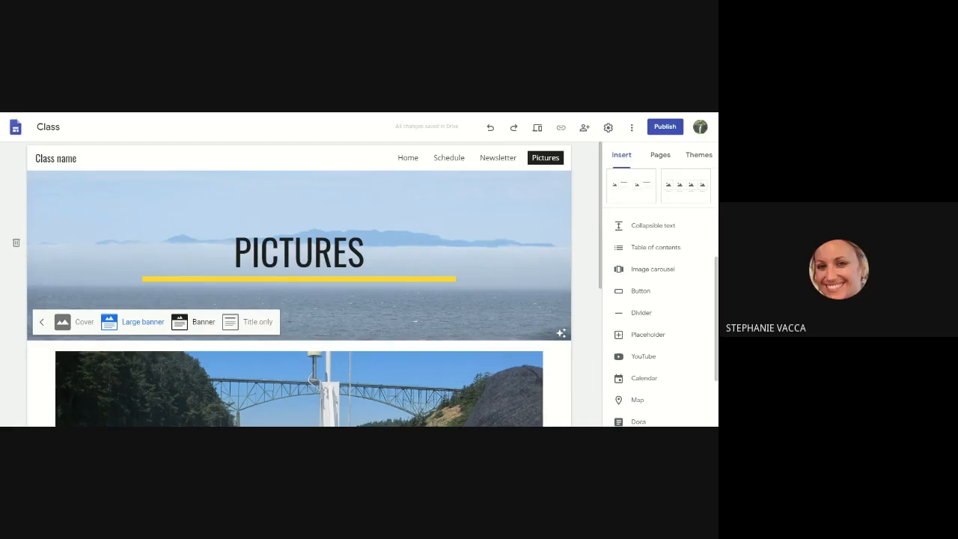
left_click(197, 327)
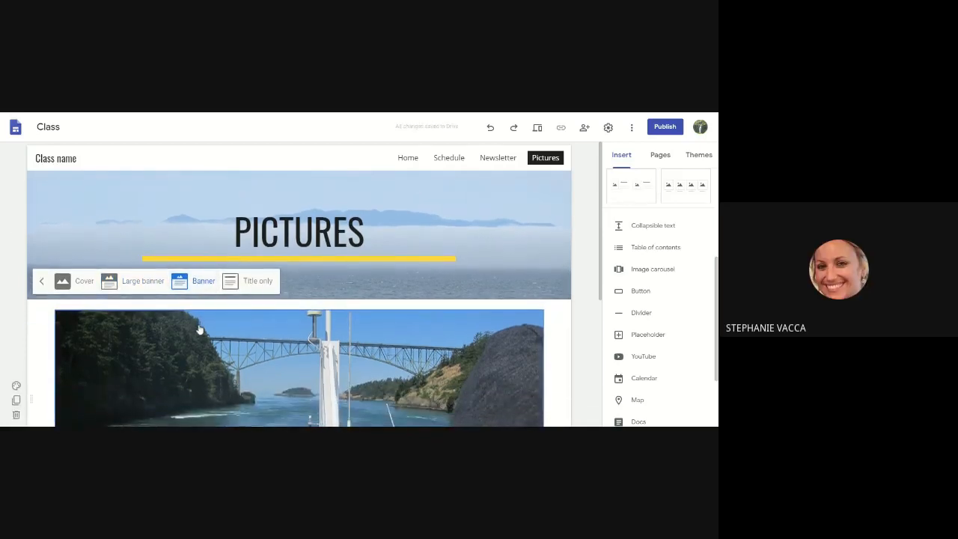
left_click(137, 281)
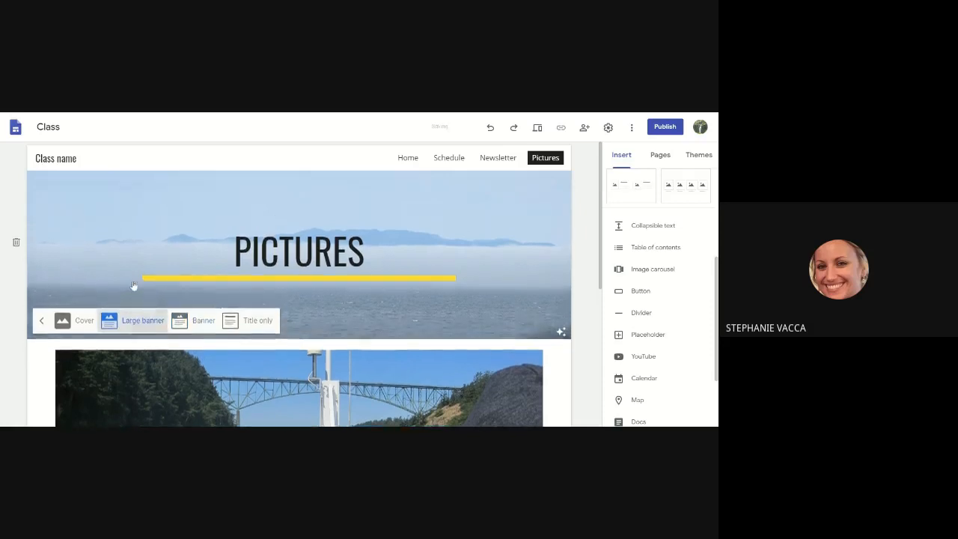
left_click(199, 322)
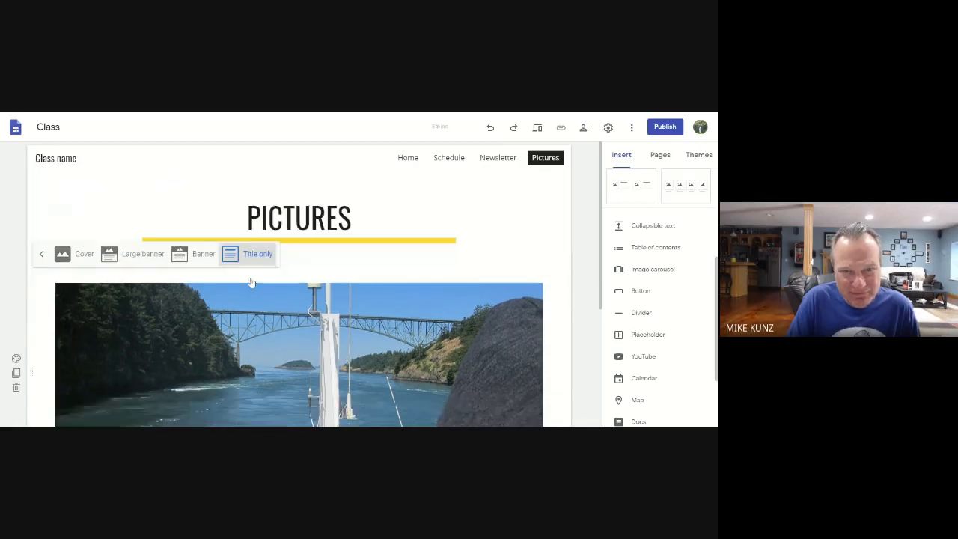
left_click(252, 280)
left_click(186, 253)
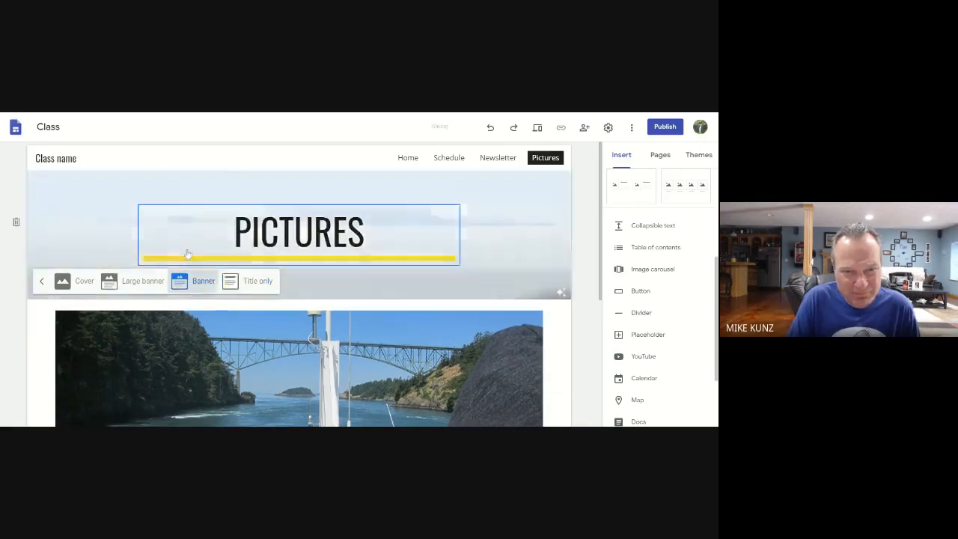
left_click(138, 281)
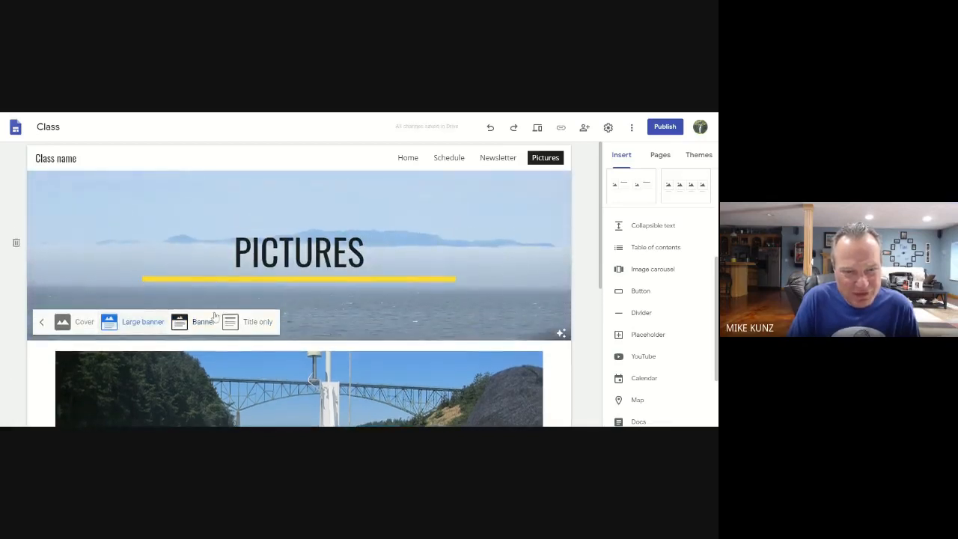
Step: Try the Cover header type on the Pictures page, then return the header to Large banner
left_click(75, 322)
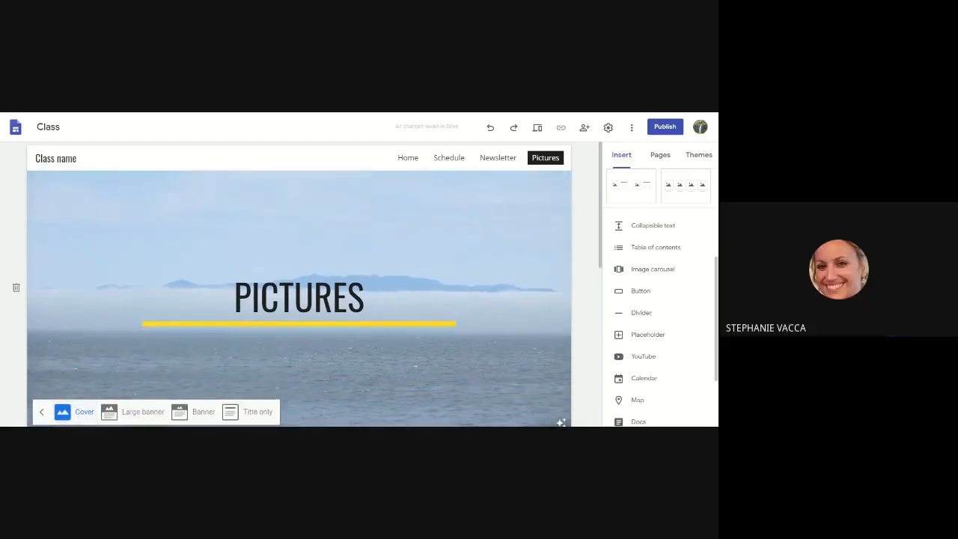
left_click(132, 412)
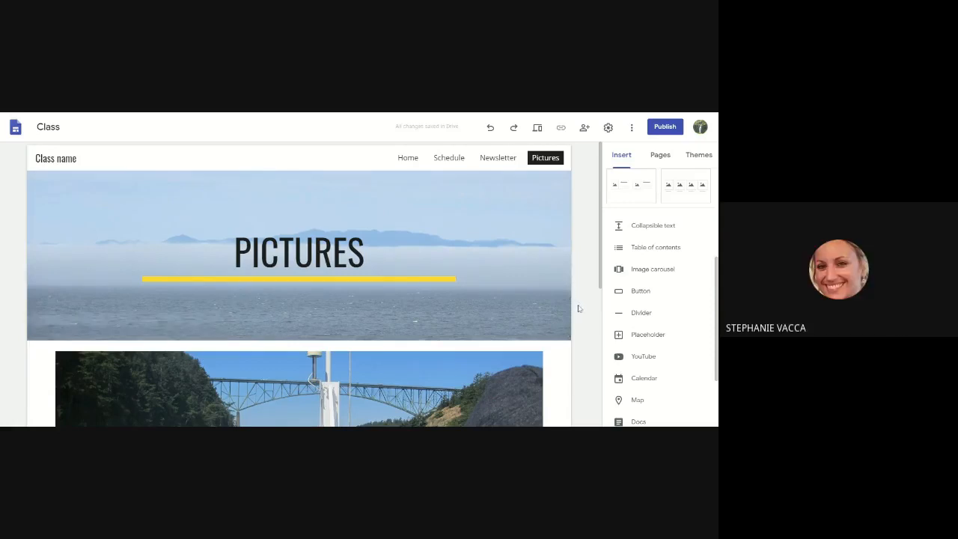
scroll(582, 308, "down", 5)
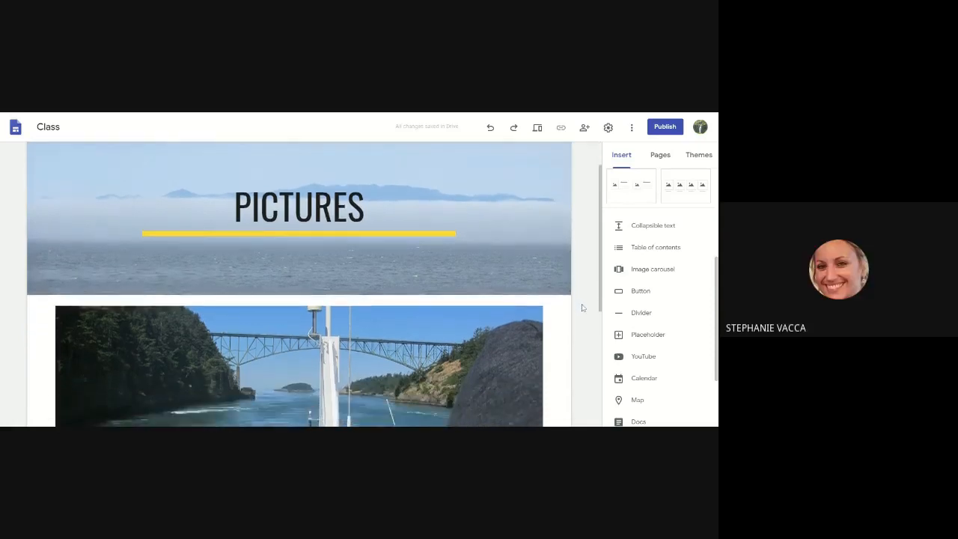
scroll(582, 308, "up", 1)
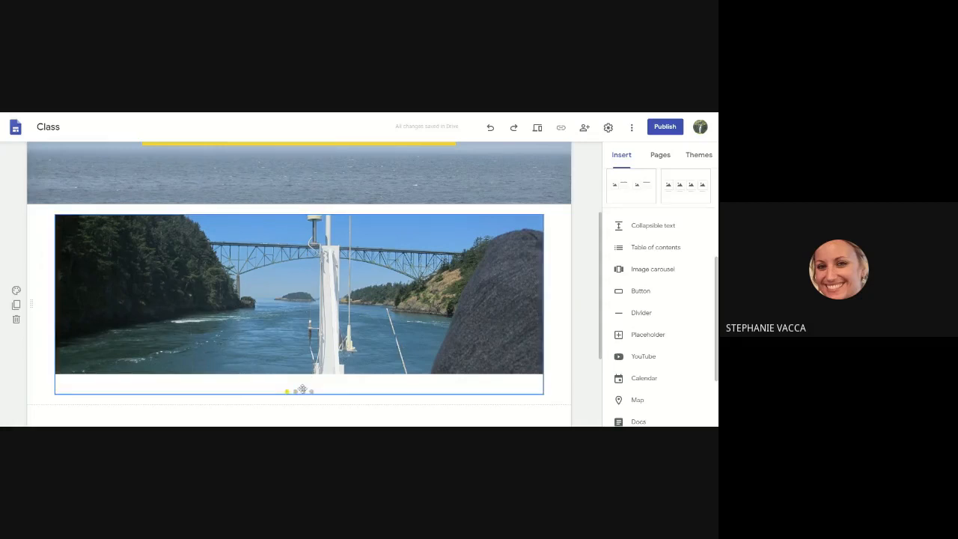
left_click(473, 318)
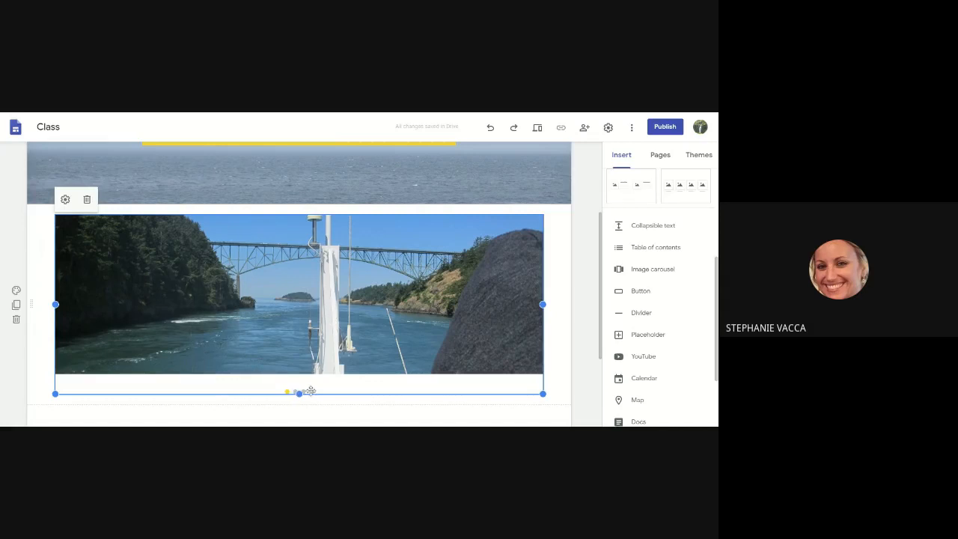
left_click(587, 360)
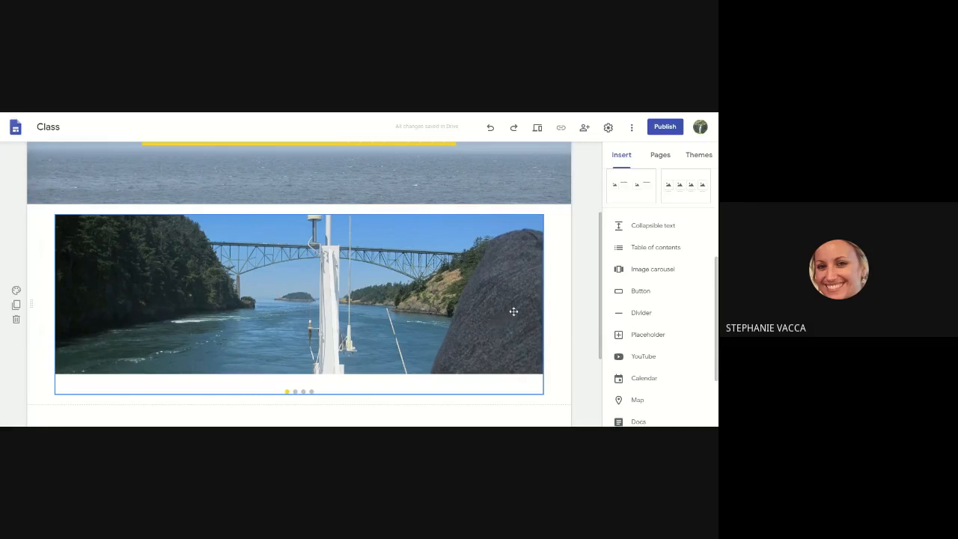
scroll(589, 303, "up", 1)
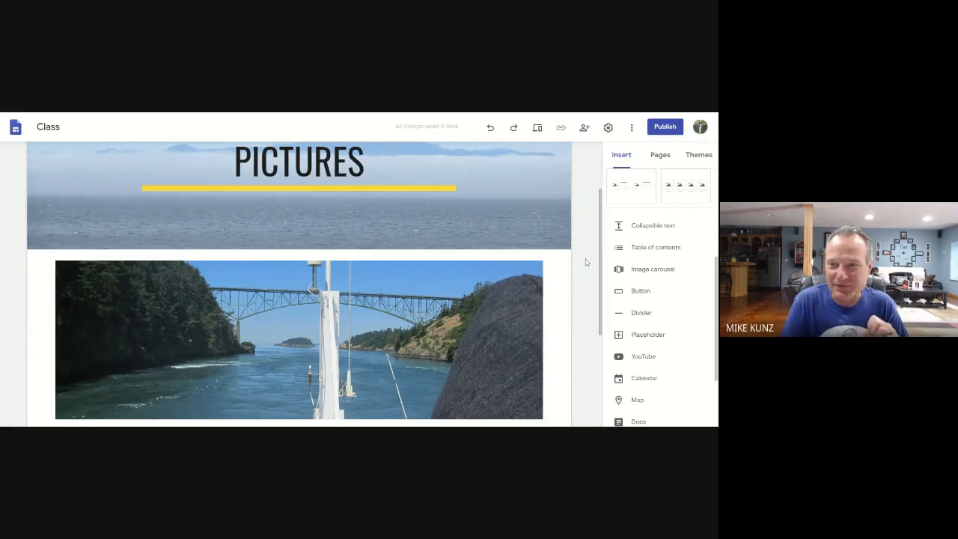
scroll(587, 262, "up", 3)
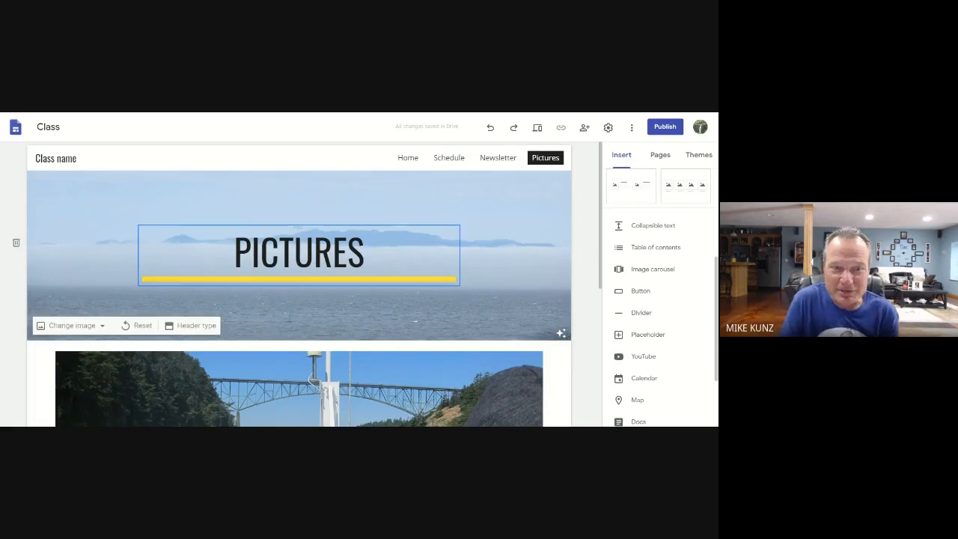
Step: Insert a divider below the image carousel on the Pictures page
scroll(493, 271, "down", 4)
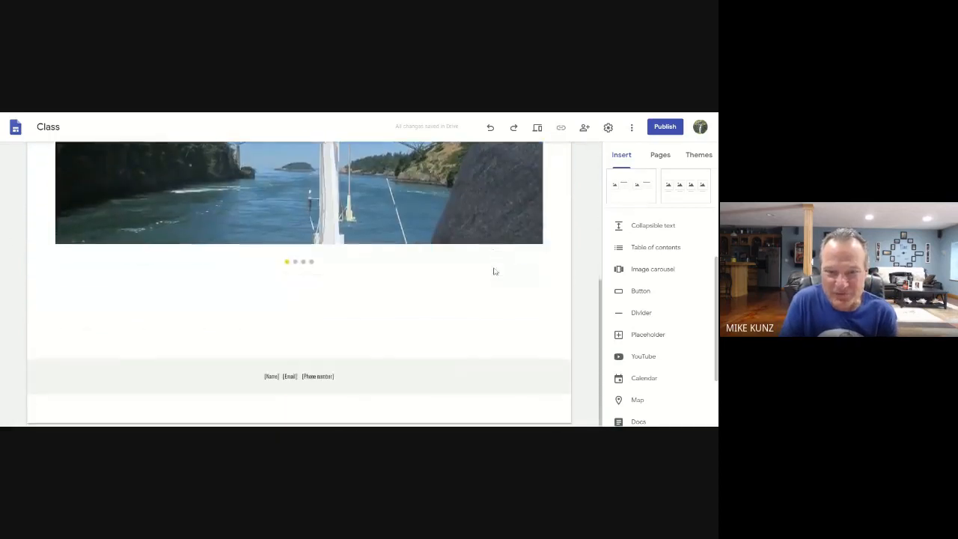
scroll(367, 212, "up", 3)
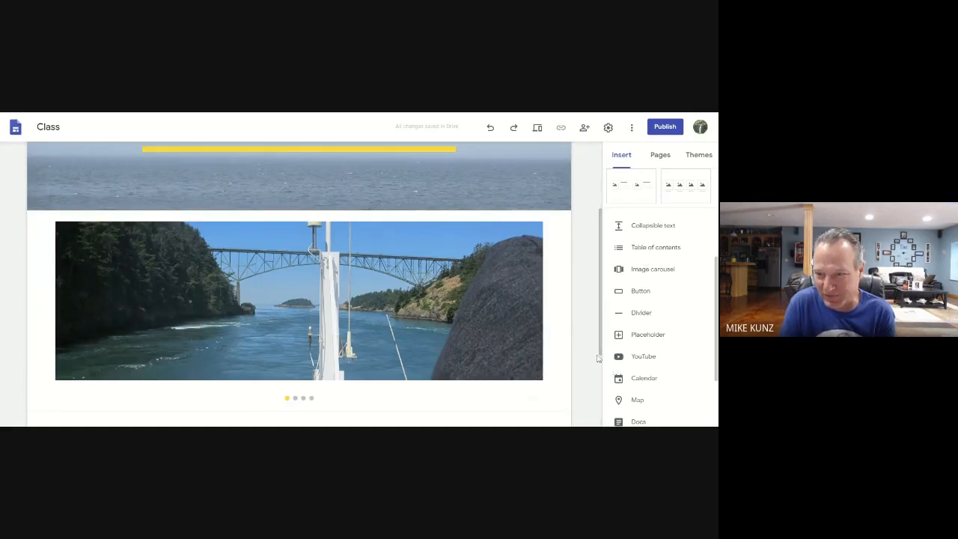
scroll(598, 359, "down", 2)
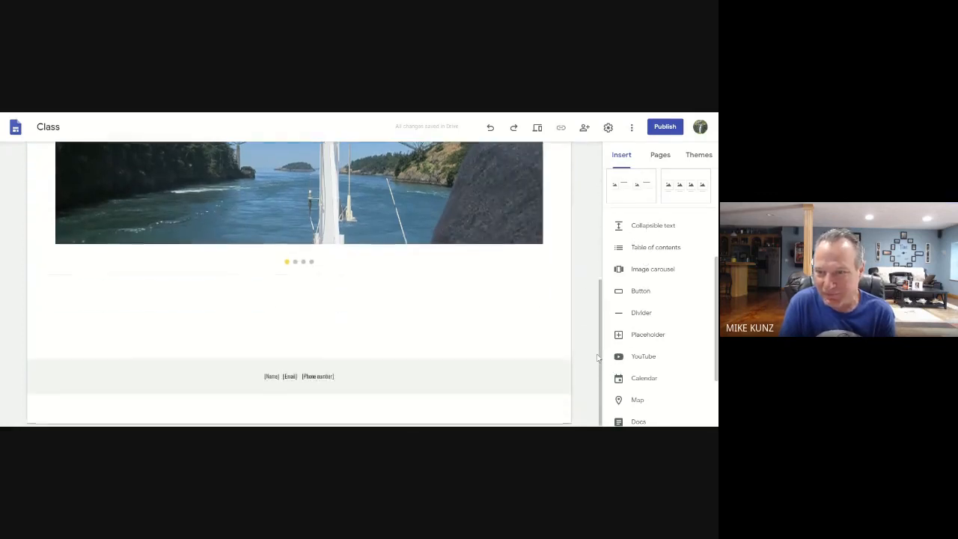
left_click(640, 313)
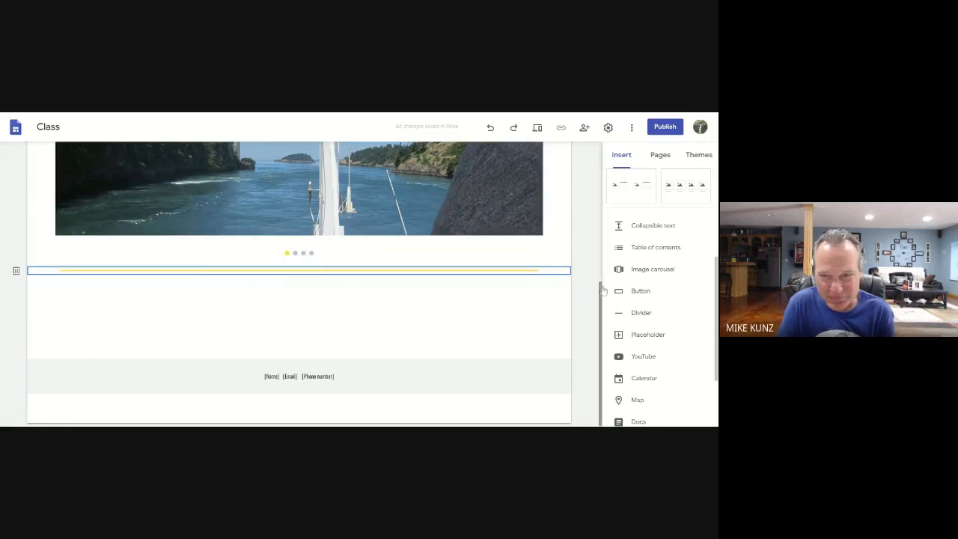
scroll(599, 274, "up", 2)
scroll(408, 231, "up", 2)
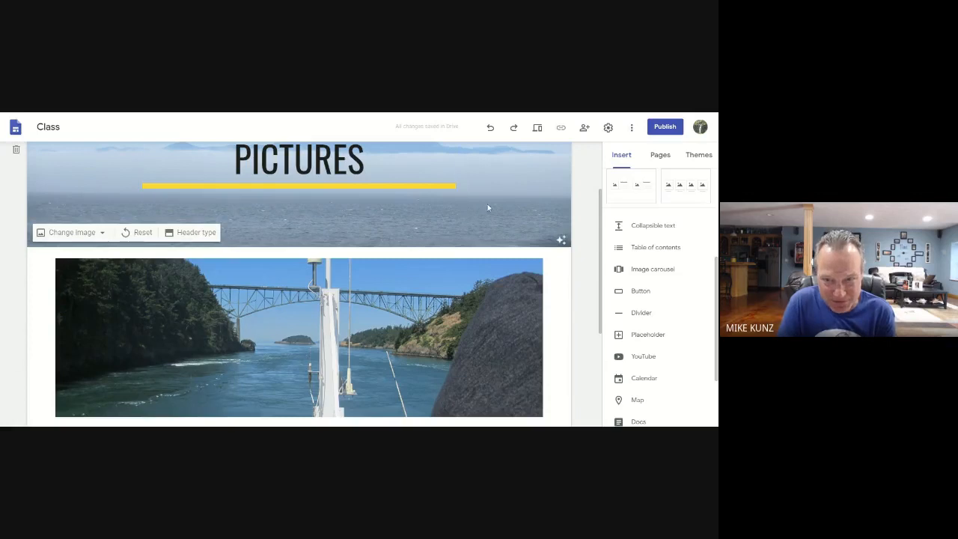
Step: Duplicate the image carousel section on the Pictures page
scroll(435, 305, "down", 3)
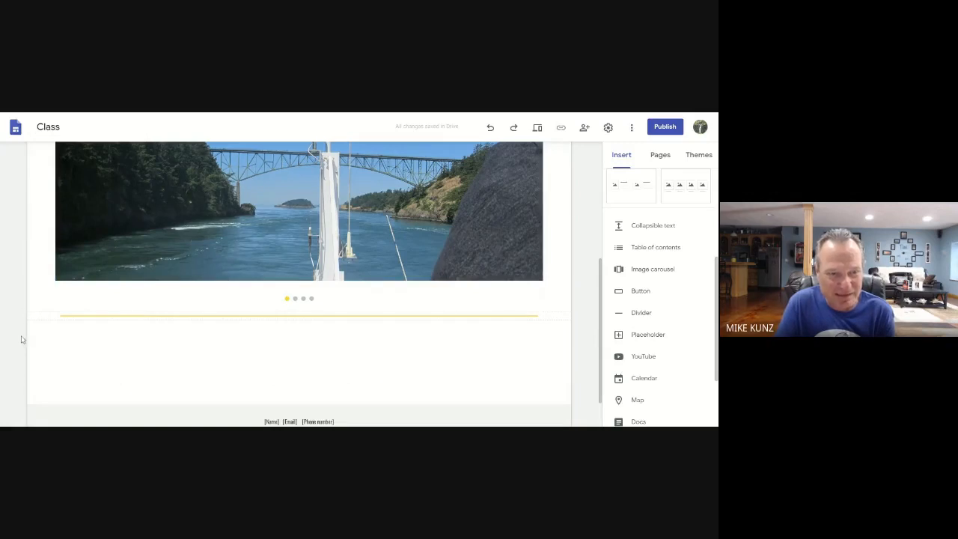
mouse_move(19, 278)
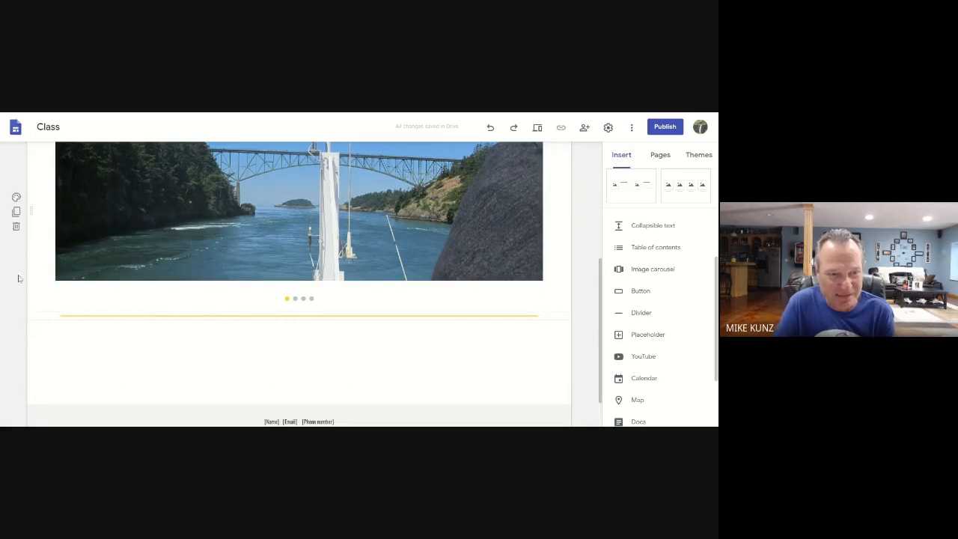
left_click(16, 212)
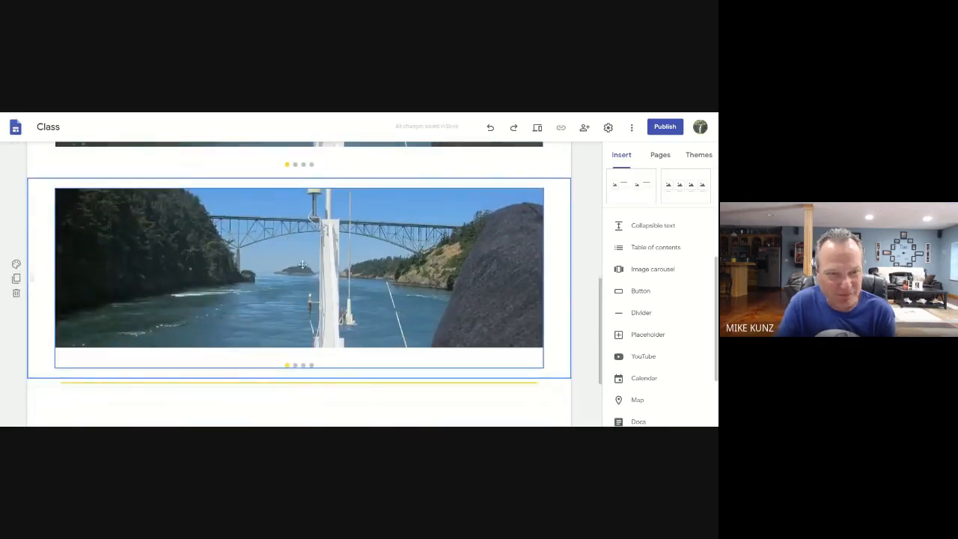
Step: Remove the two boat-wake photos from the duplicated carousel and update it
left_click(304, 271)
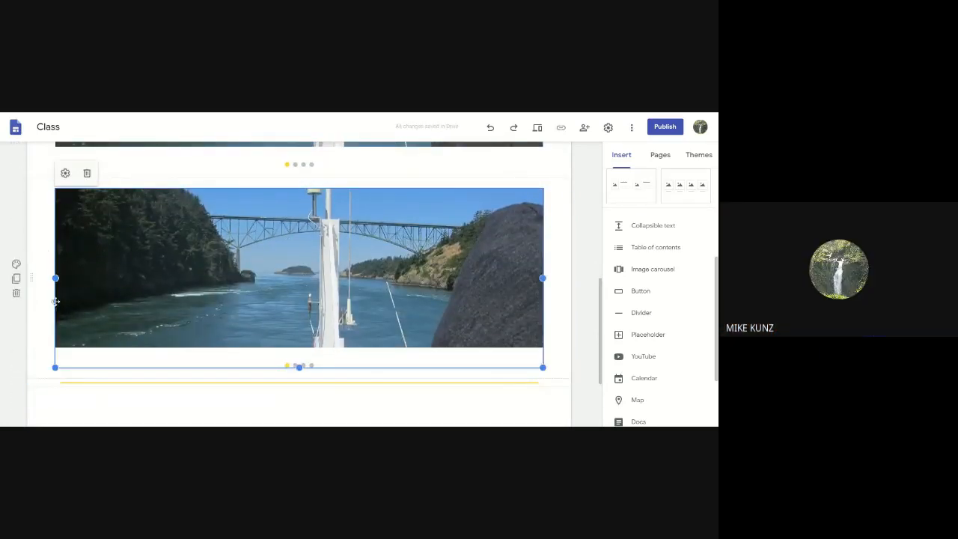
left_click(65, 173)
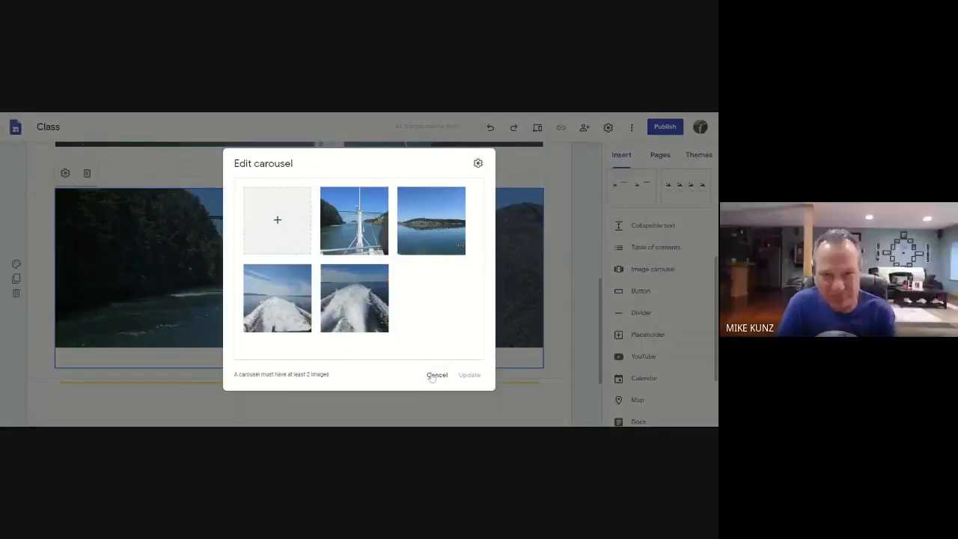
mouse_move(378, 332)
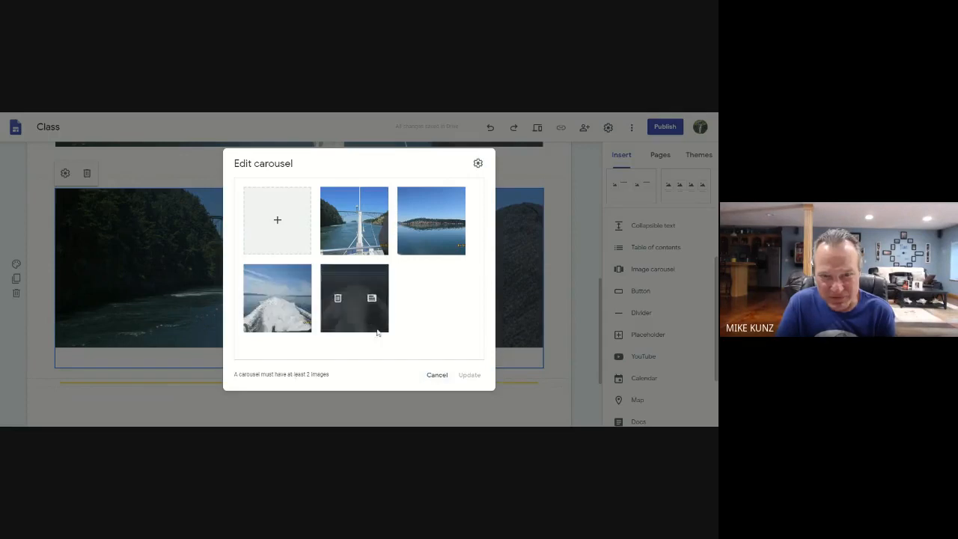
left_click(338, 299)
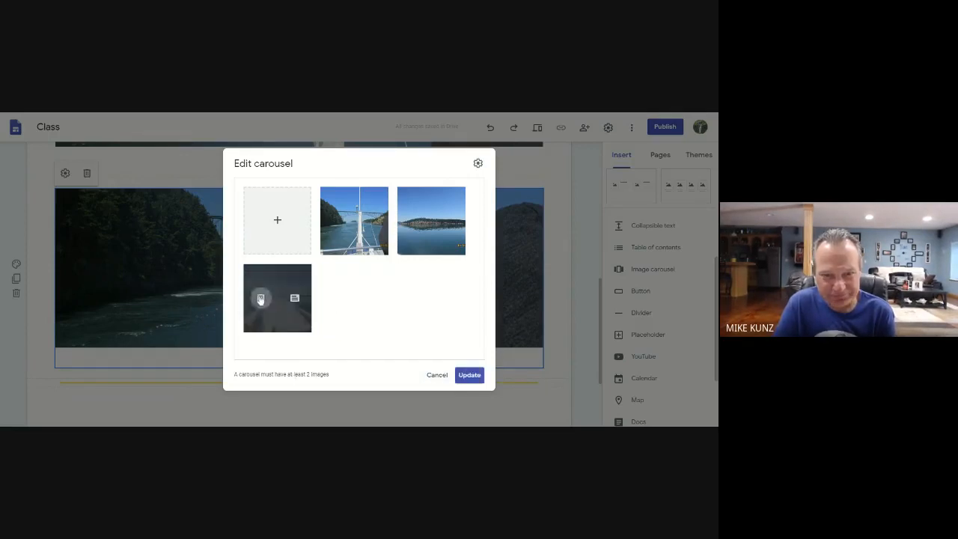
left_click(260, 300)
left_click(469, 374)
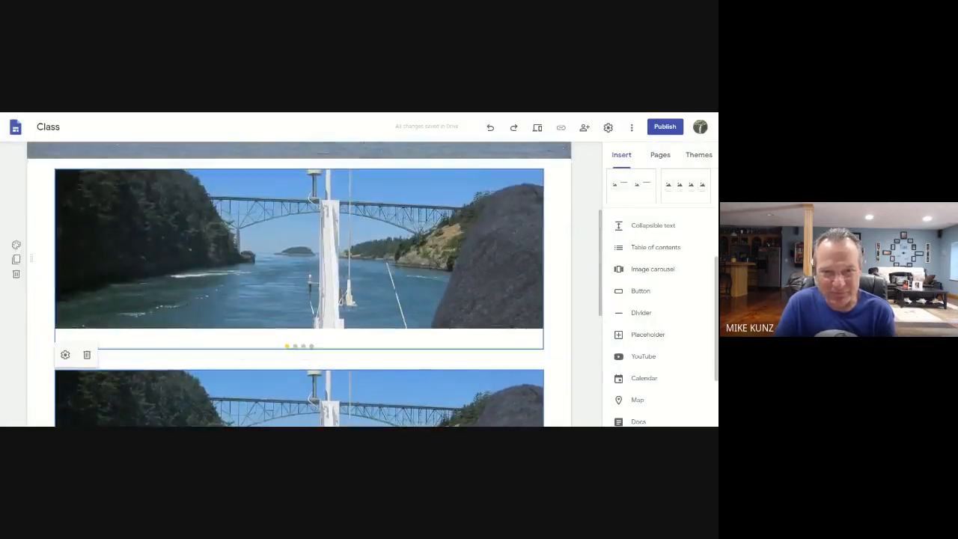
Step: Delete the duplicated image carousel, leaving the original carousel on the Pictures page
scroll(402, 261, "down", 5)
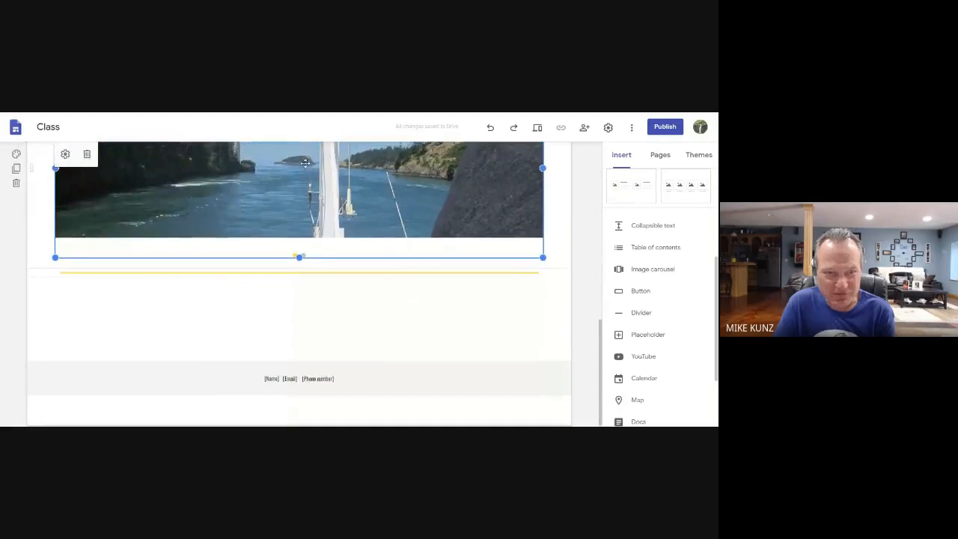
scroll(306, 163, "up", 2)
left_click(87, 197)
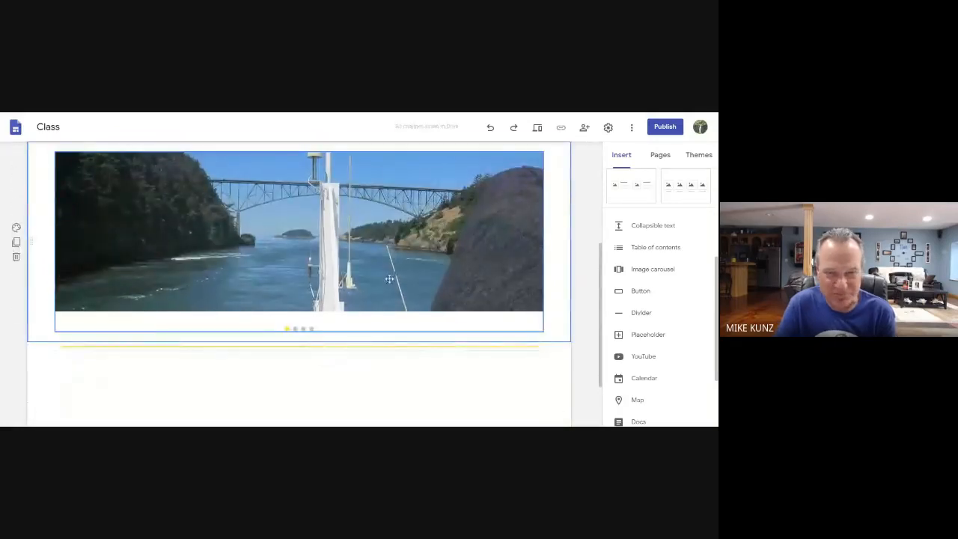
Step: Look over the Pictures page layout, then open the Schedule page and review its calendar and daily schedule sections
scroll(389, 279, "up", 3)
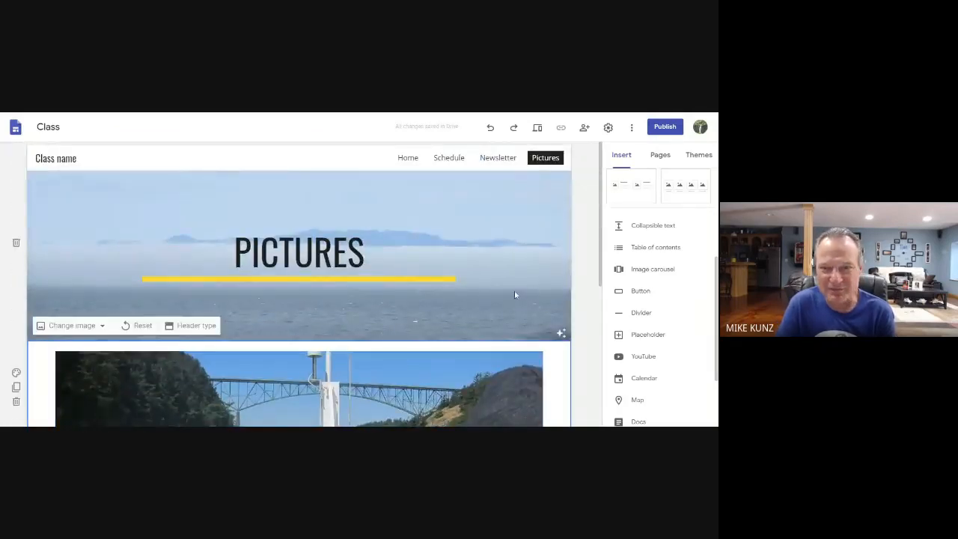
scroll(322, 247, "down", 2)
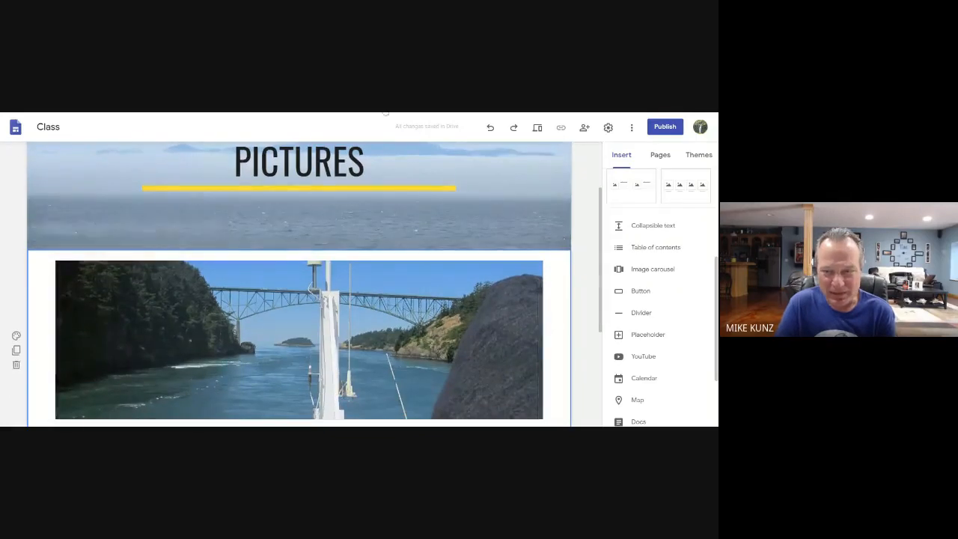
scroll(323, 305, "down", 4)
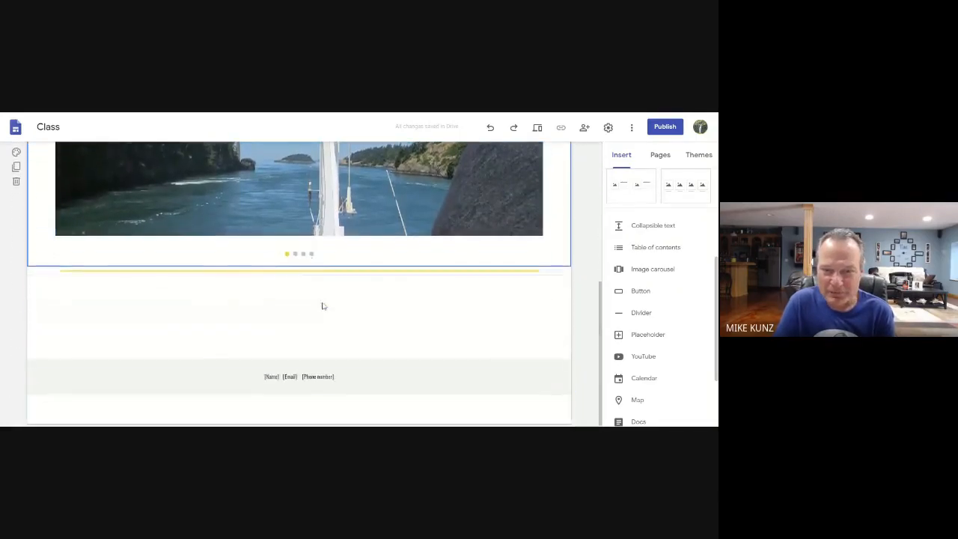
scroll(332, 192, "up", 3)
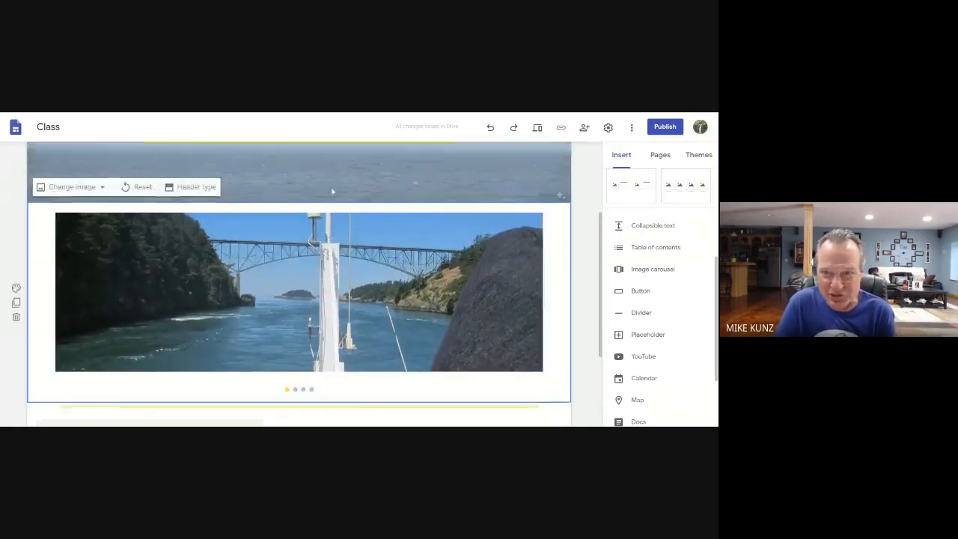
scroll(333, 192, "up", 3)
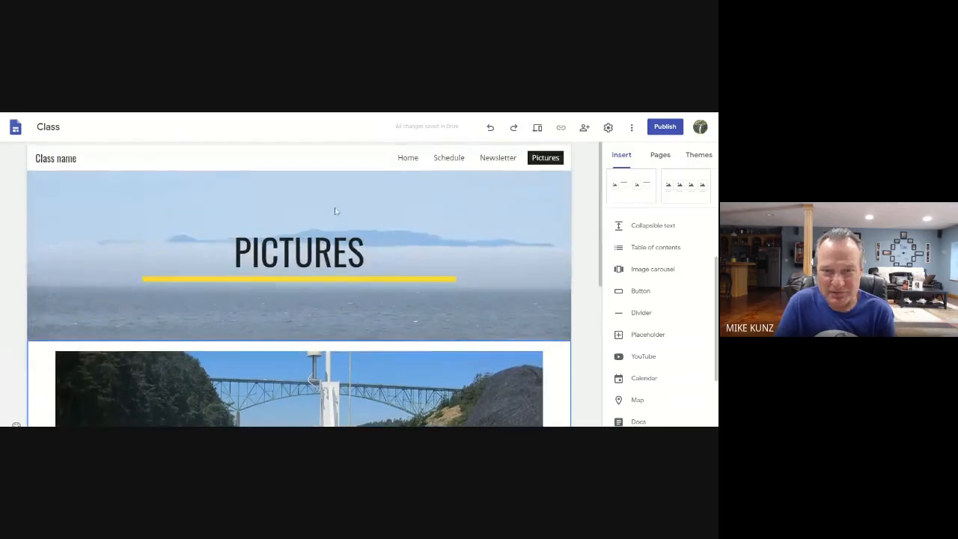
left_click(450, 161)
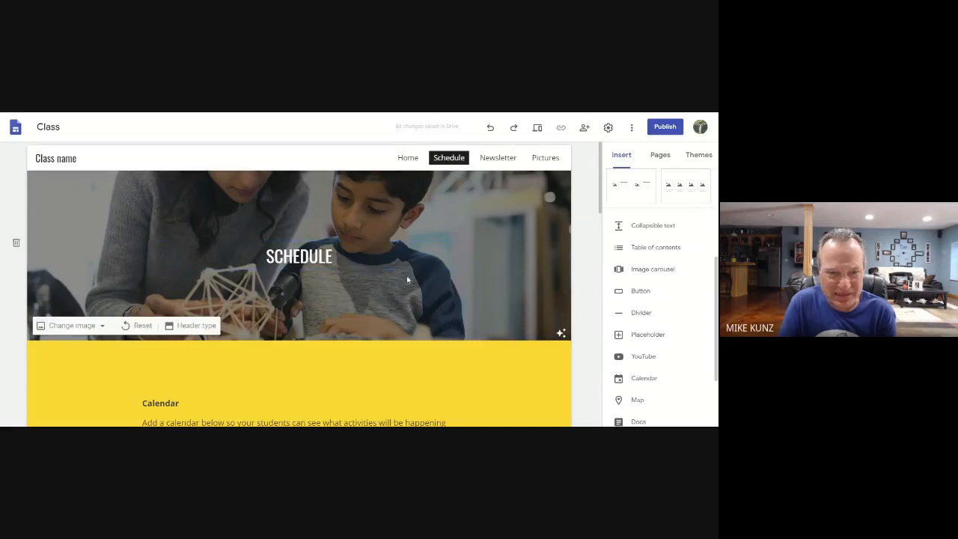
scroll(454, 300, "down", 7)
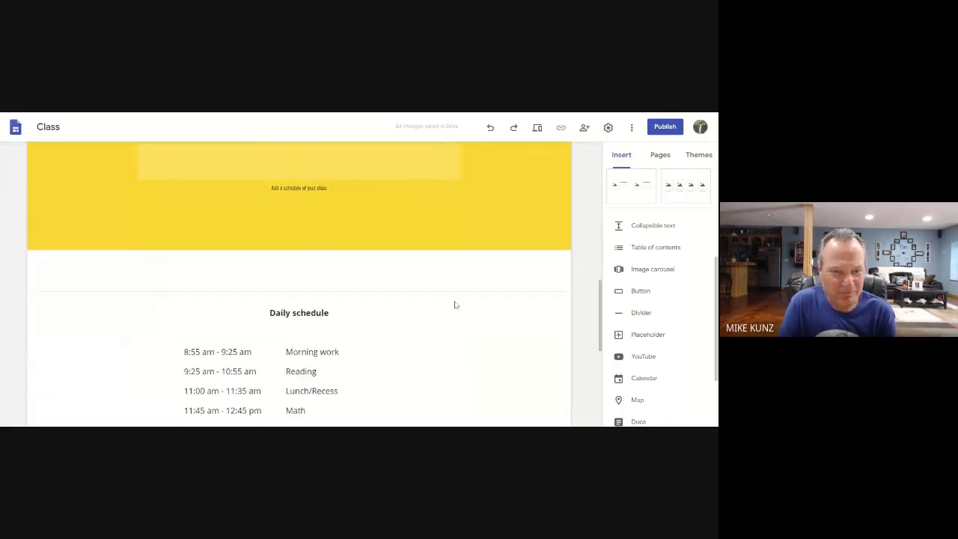
scroll(454, 304, "down", 2)
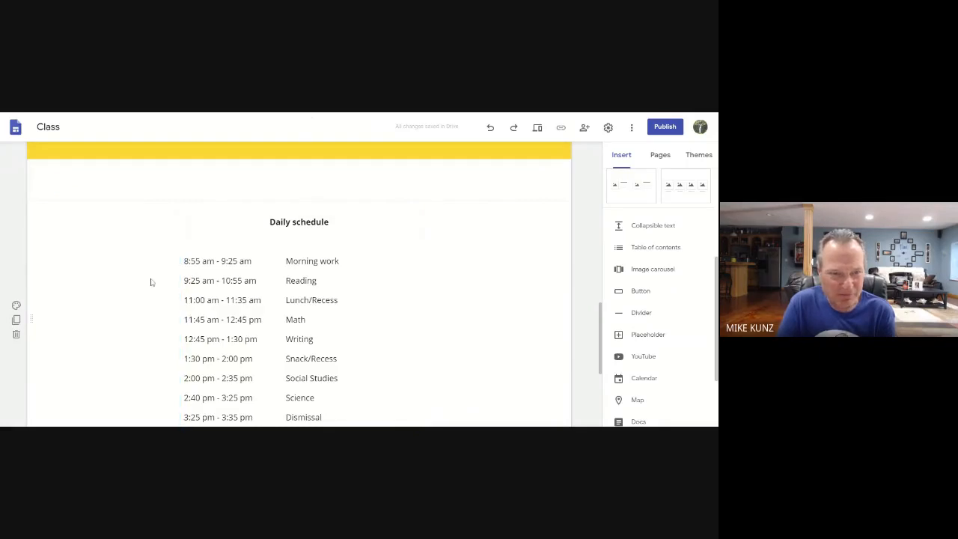
Step: Review the section background options for the Schedule page's calendar section, including the image choices, without picking one
scroll(314, 301, "up", 5)
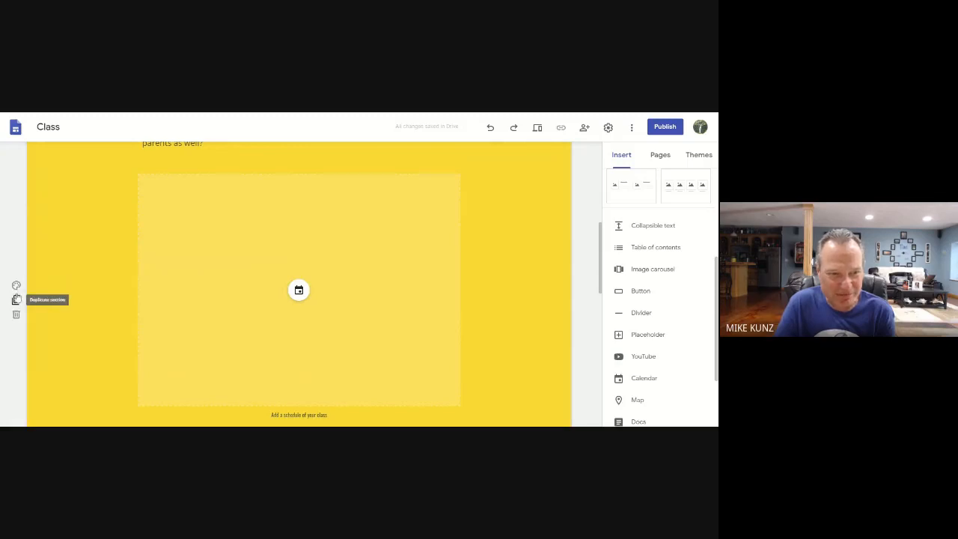
left_click(17, 285)
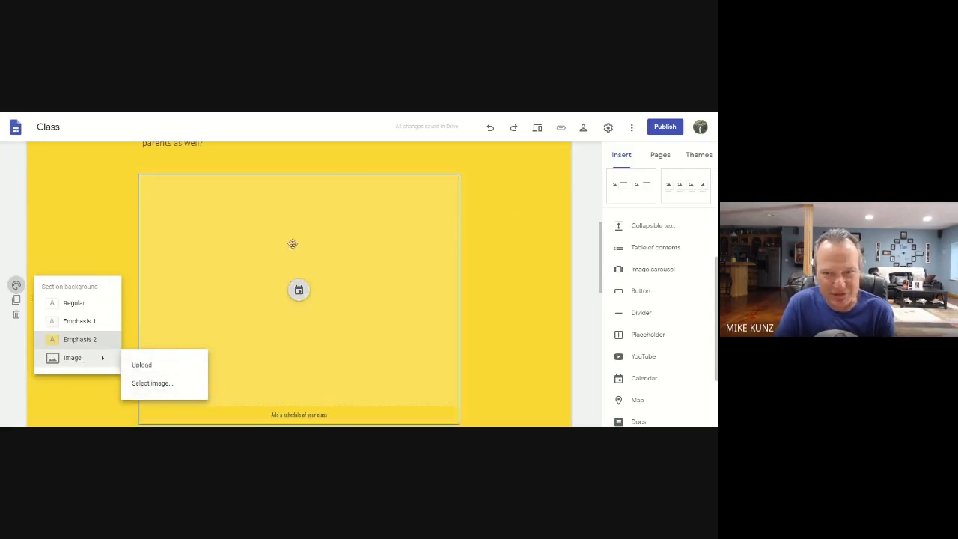
left_click(589, 177)
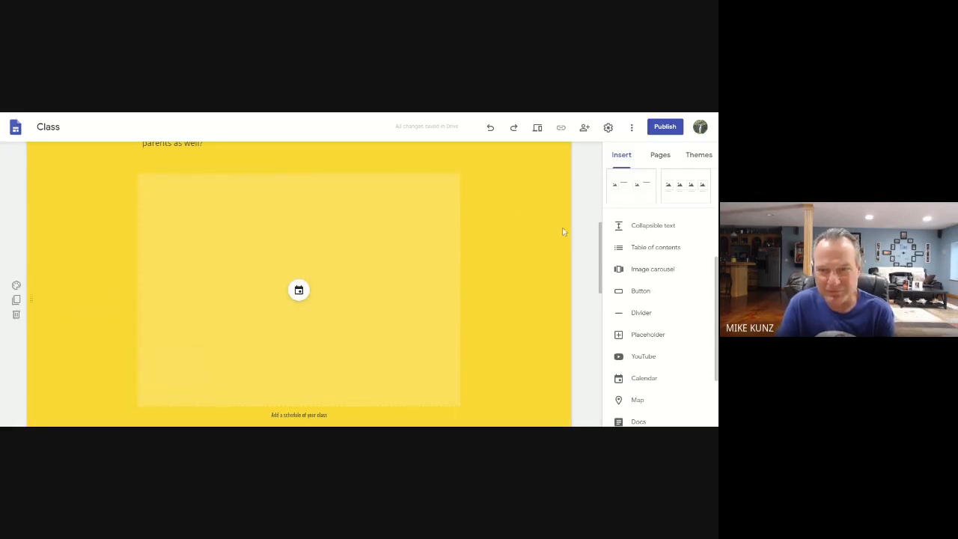
scroll(561, 227, "up", 5)
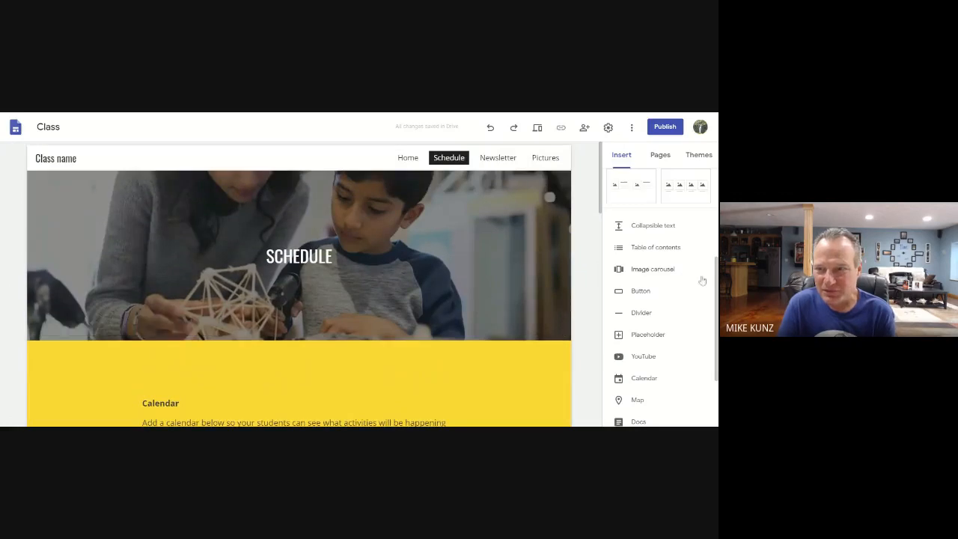
Step: Preview the Schedule page at tablet and phone sizes, examining the header, calendar and daily schedule sections in the phone view
scroll(699, 277, "up", 3)
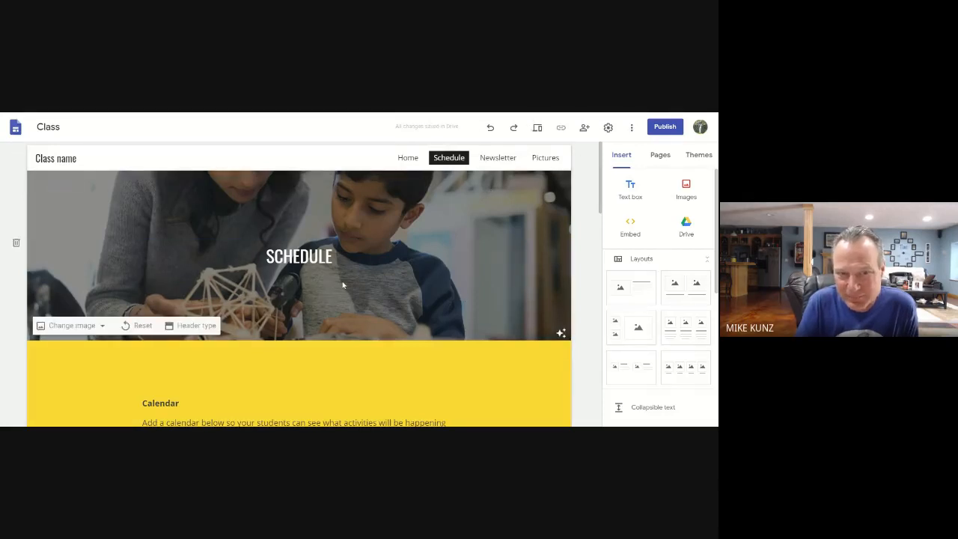
left_click(537, 129)
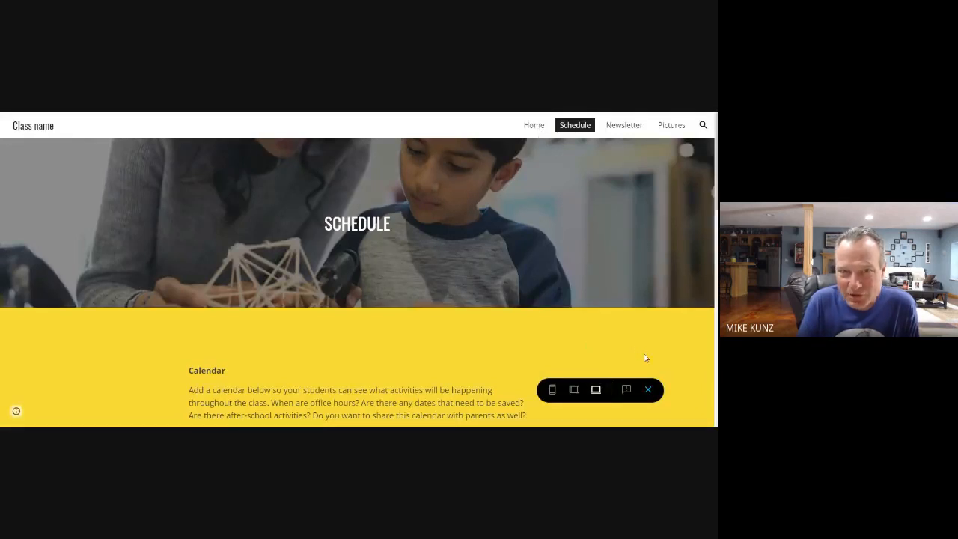
left_click(574, 390)
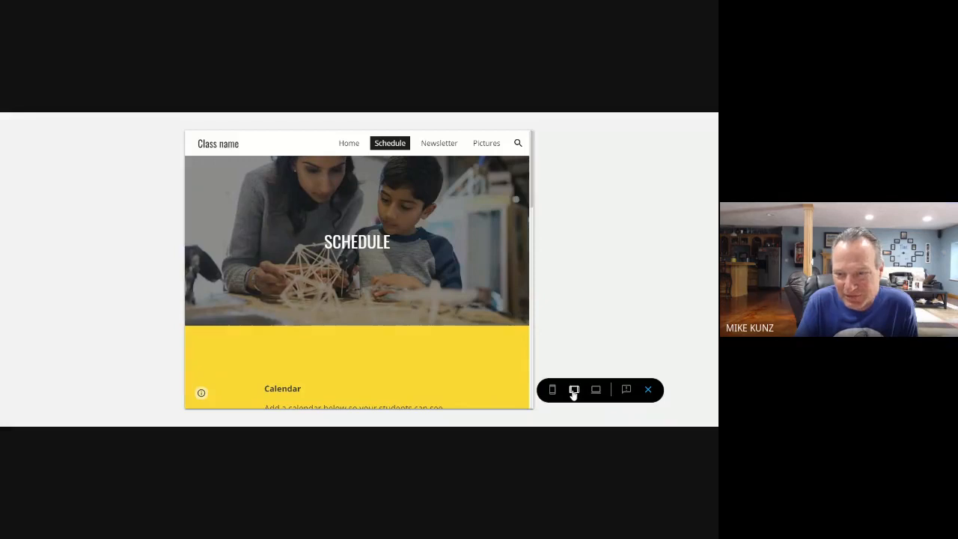
left_click(552, 390)
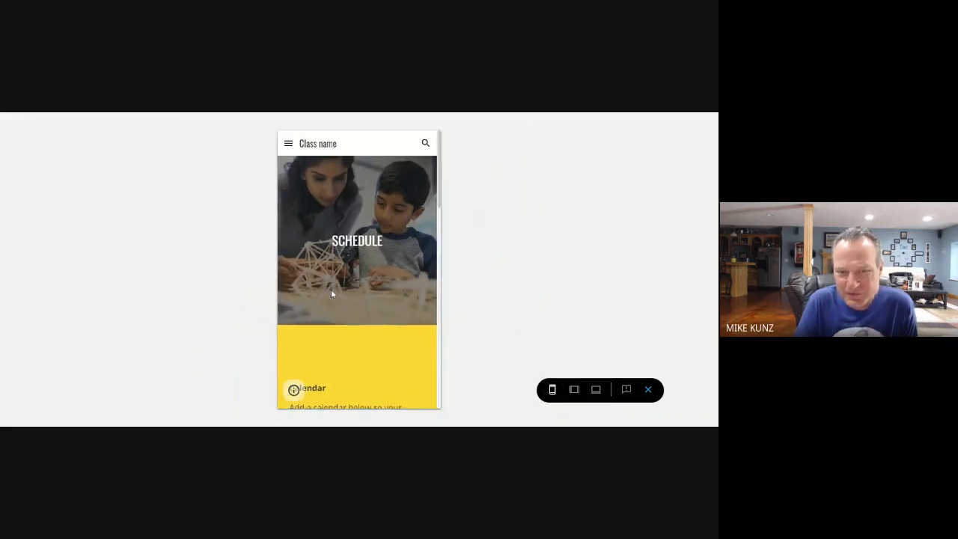
scroll(331, 289, "down", 3)
scroll(330, 292, "down", 8)
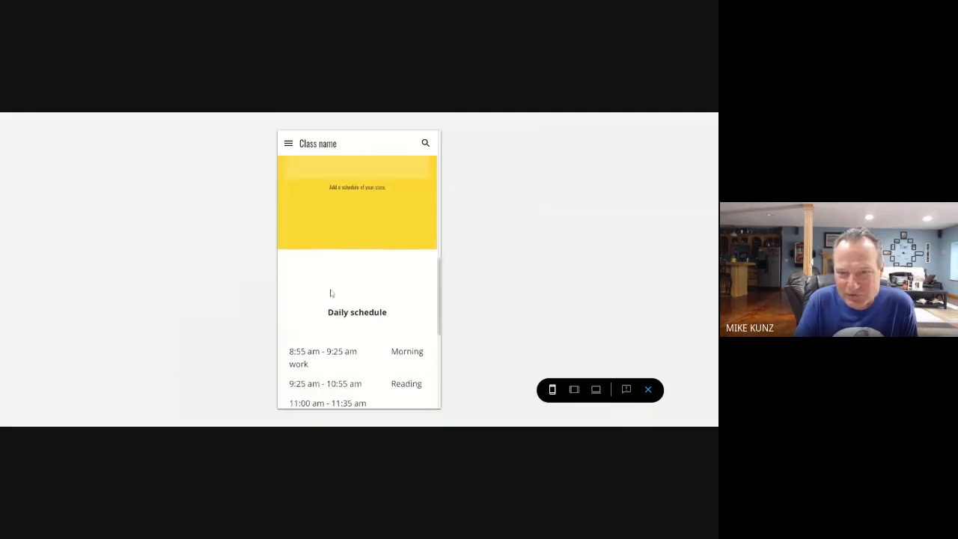
scroll(330, 294, "down", 2)
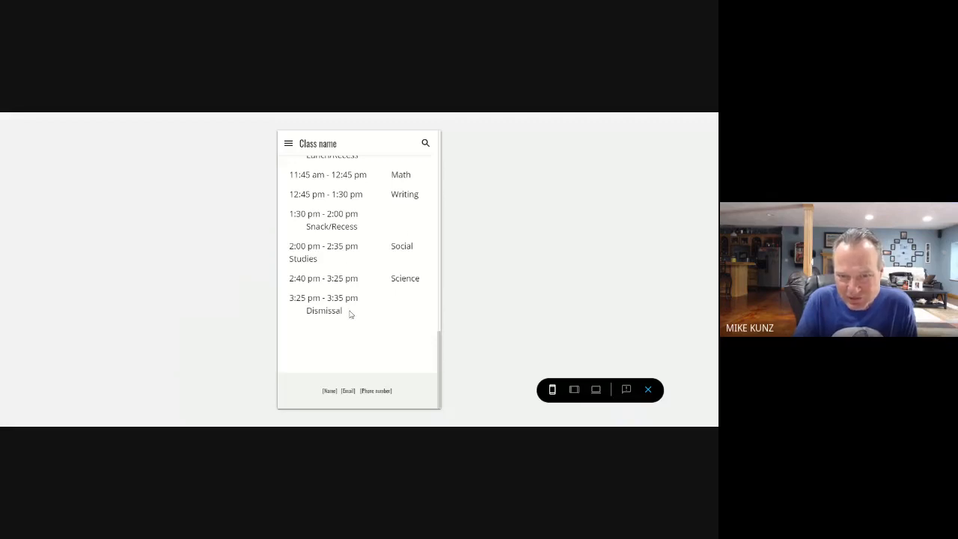
scroll(350, 315, "up", 2)
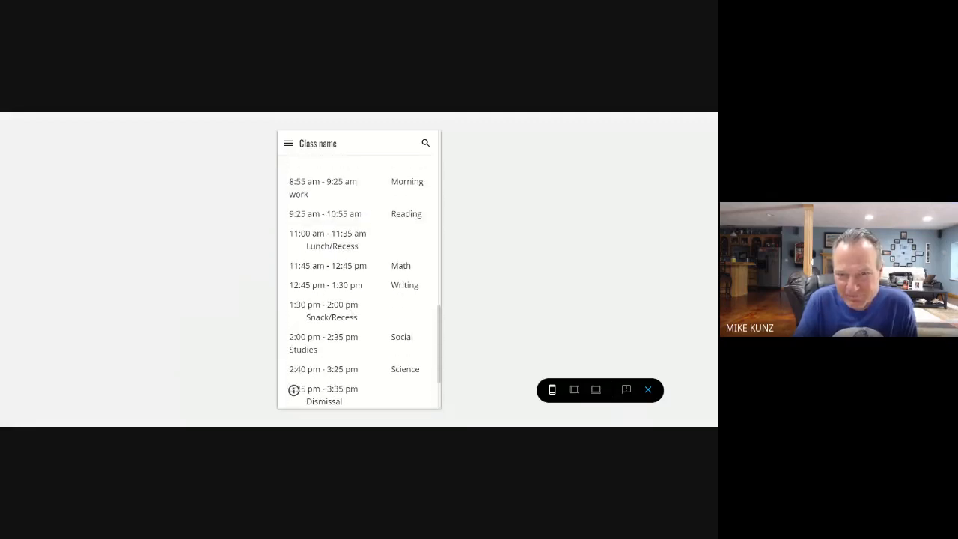
scroll(294, 390, "up", 1)
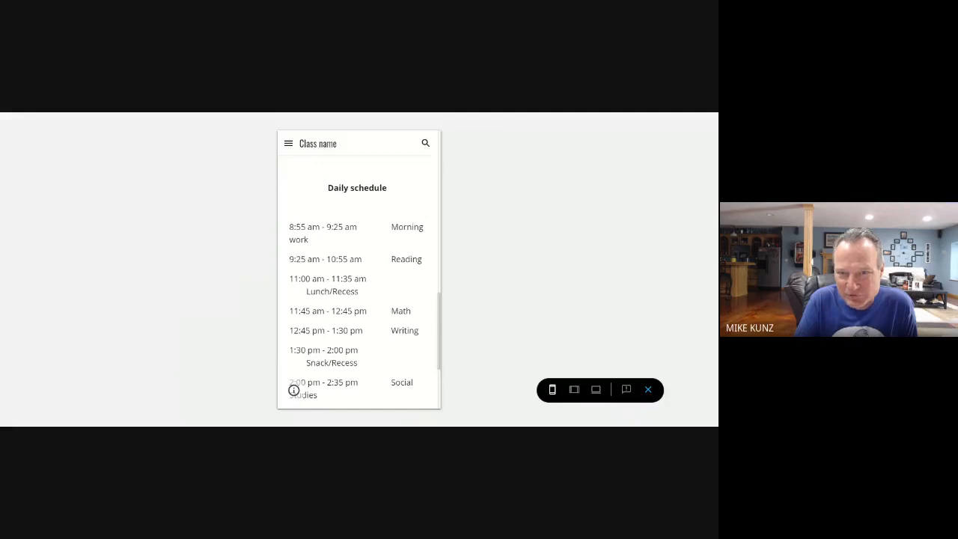
scroll(350, 312, "up", 5)
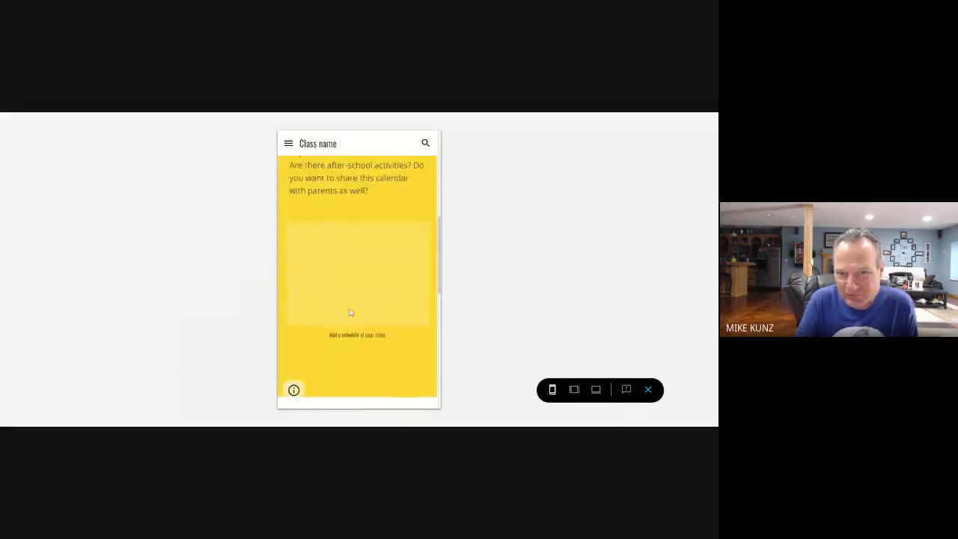
scroll(350, 312, "up", 3)
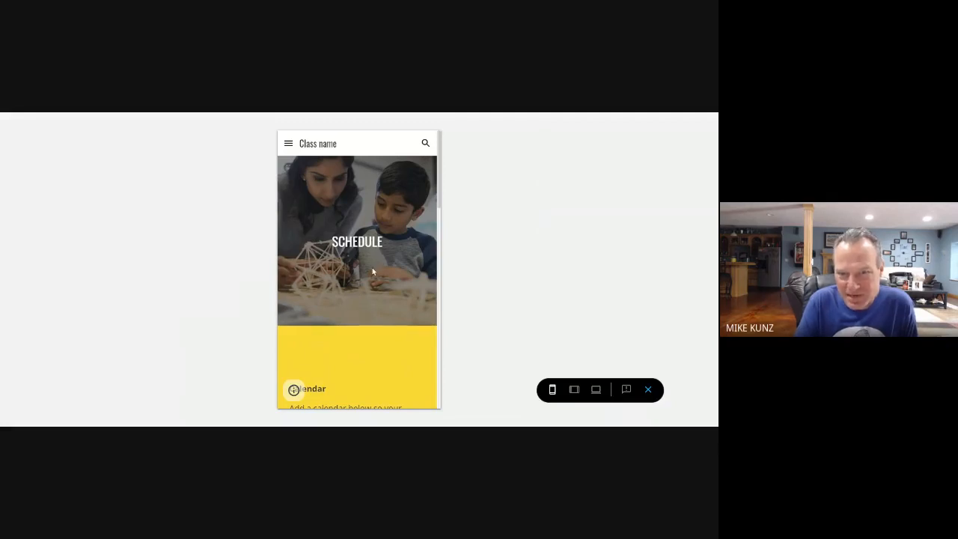
scroll(372, 319, "down", 8)
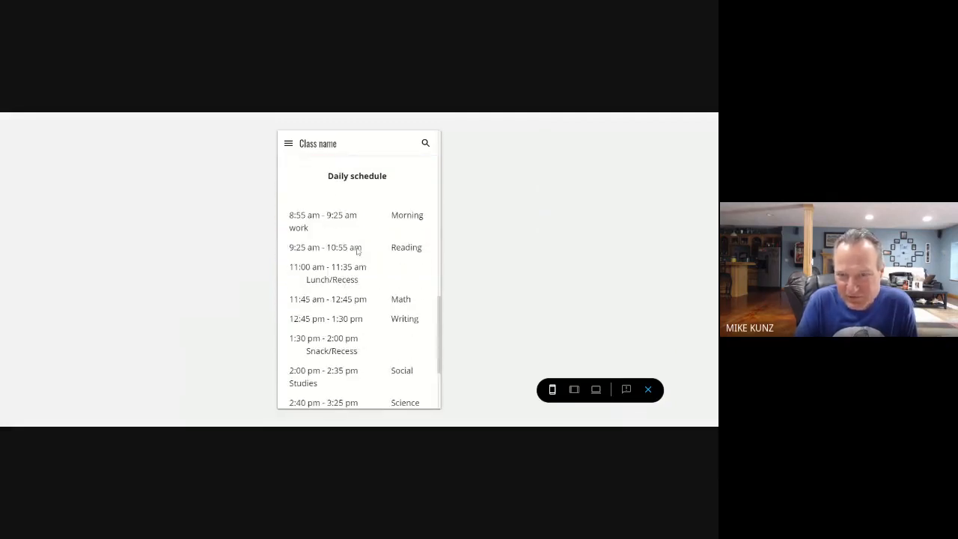
Step: Review the daily schedule and calendar sections in the tablet-size preview and exit the preview
left_click(574, 389)
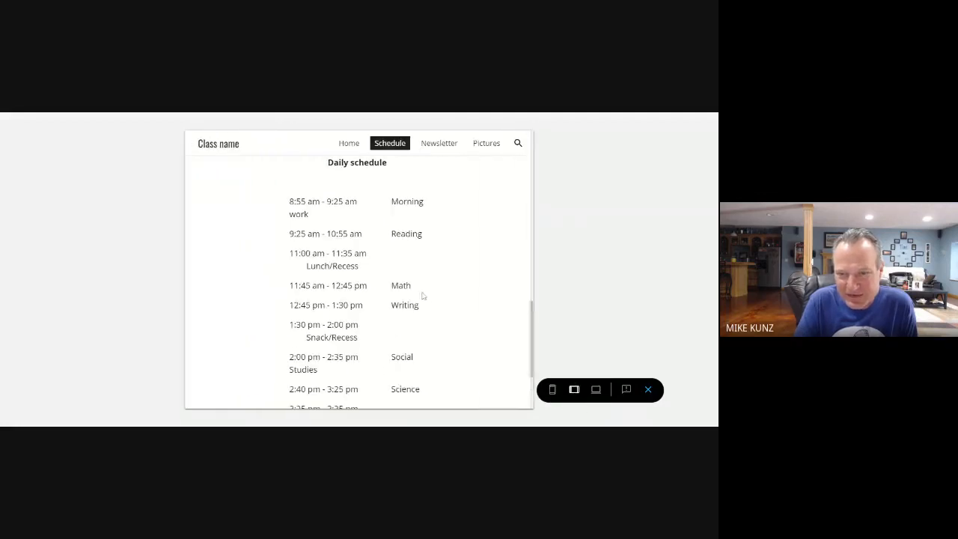
scroll(405, 278, "down", 3)
scroll(404, 273, "up", 8)
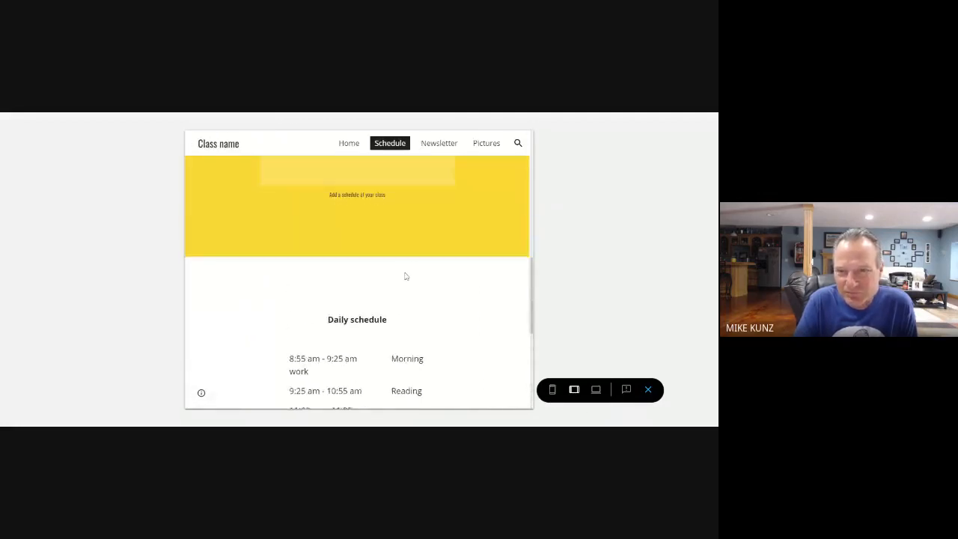
scroll(397, 227, "up", 3)
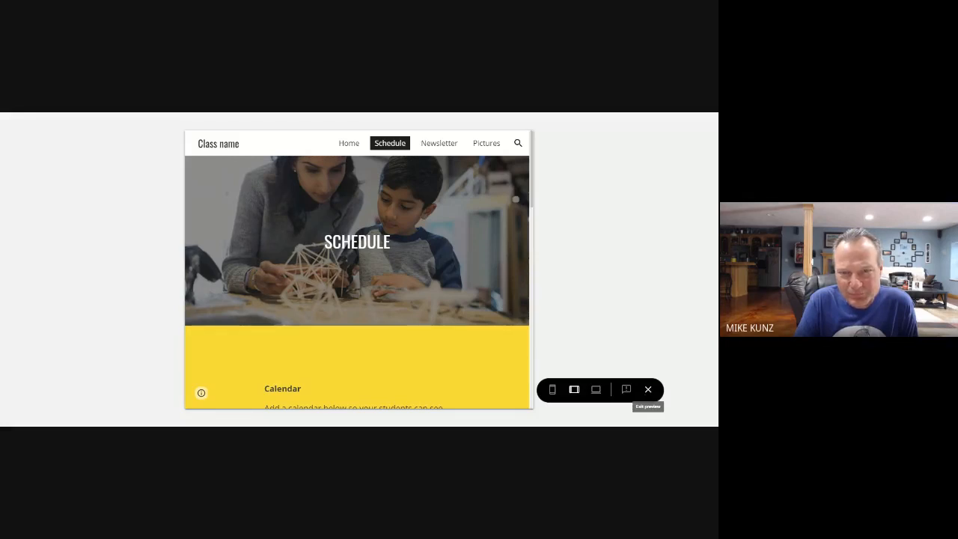
left_click(647, 390)
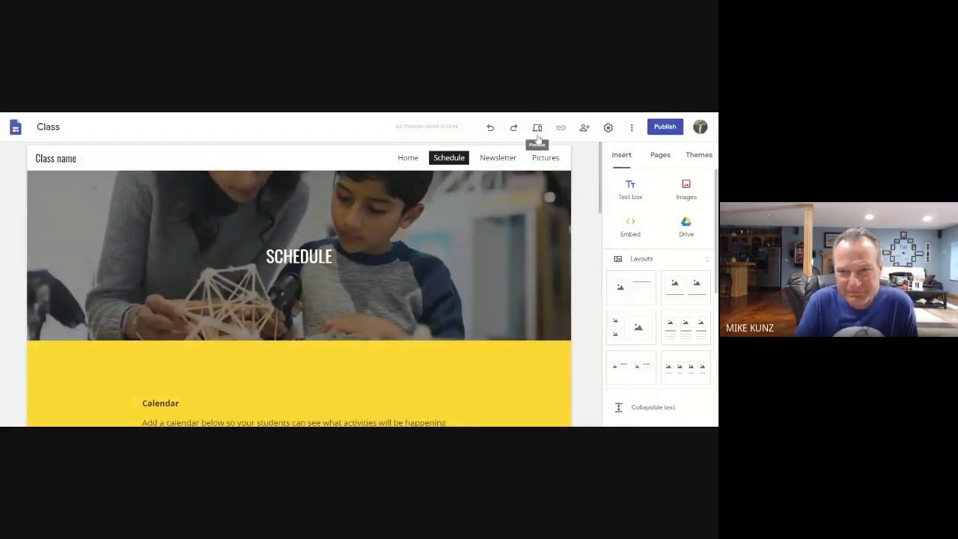
Step: Review who can view the published site in the sharing settings, including the public option, without saving a change
left_click(584, 129)
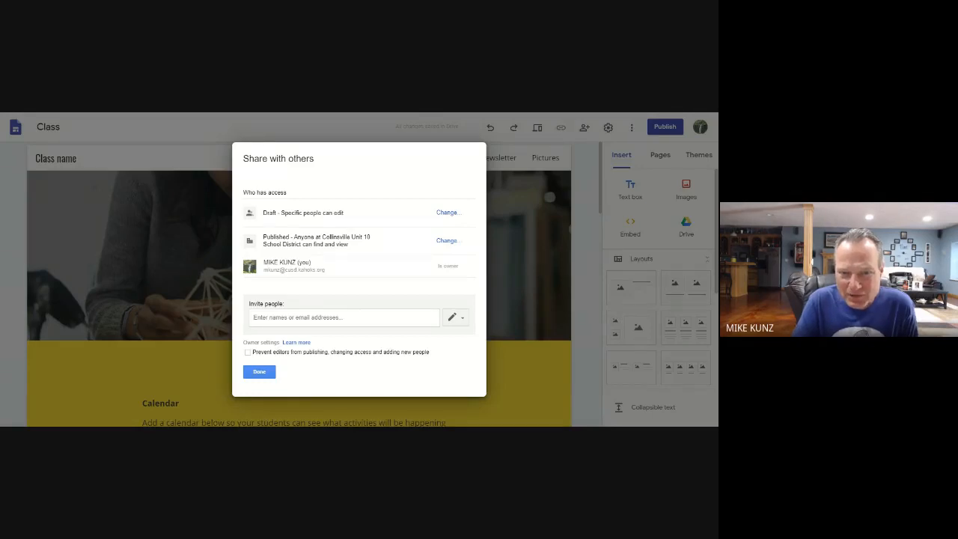
left_click(445, 241)
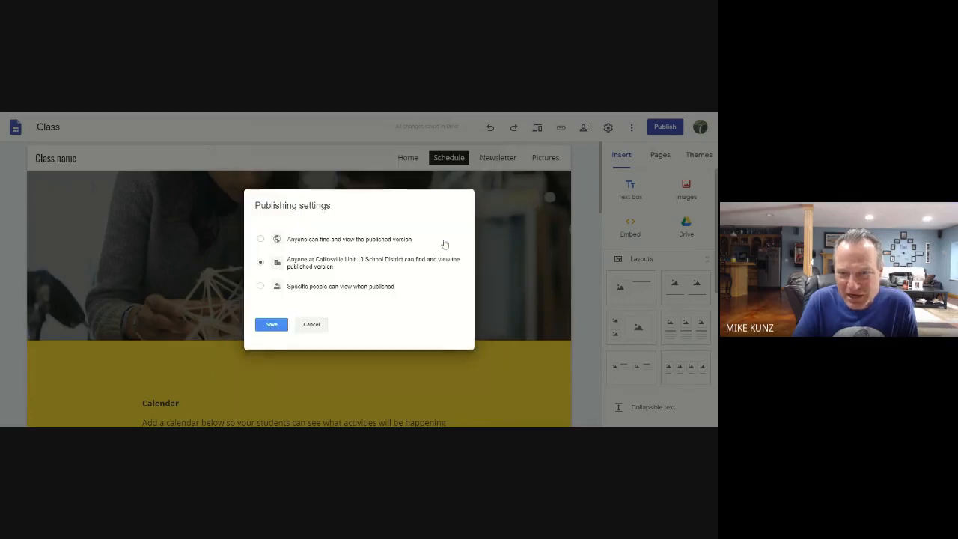
left_click(261, 239)
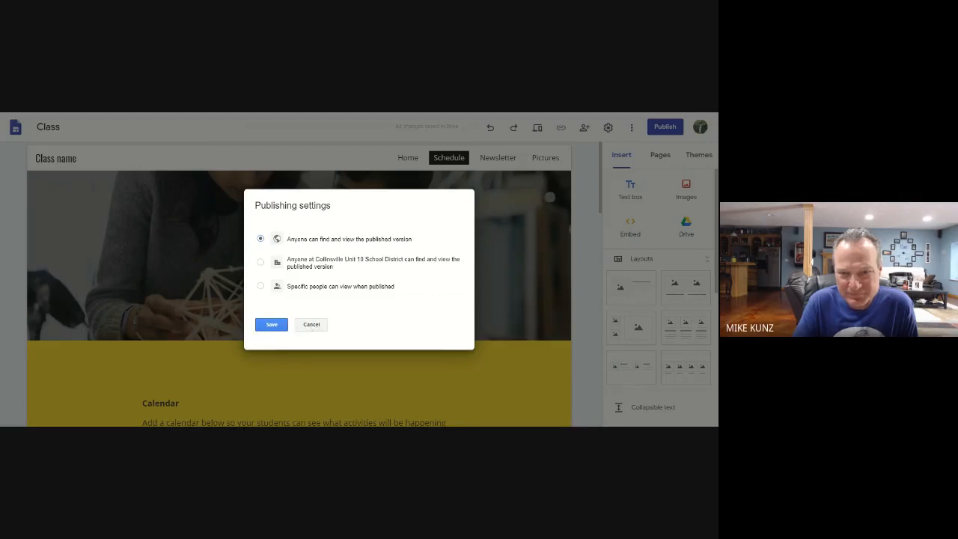
left_click(311, 325)
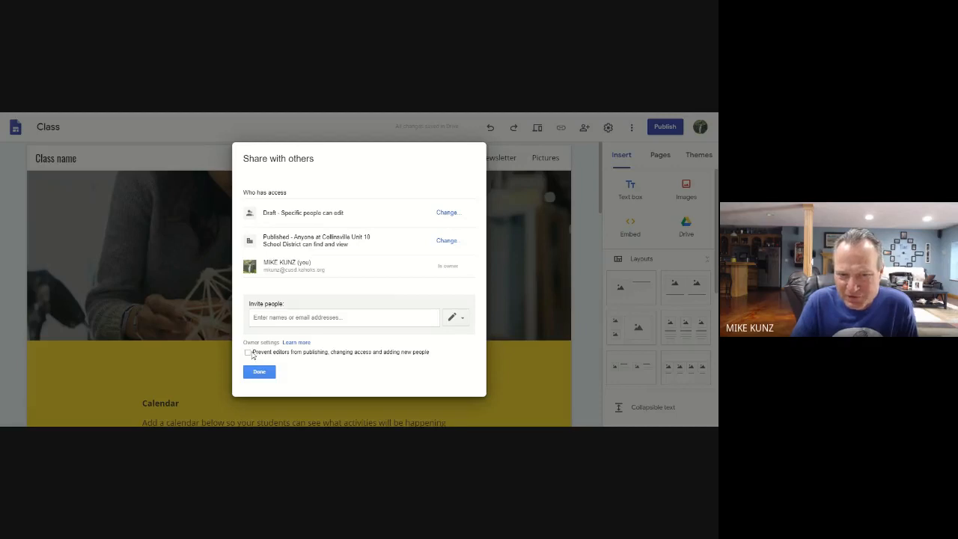
Step: Check the options for inviting people to the site without sending an invitation, and close the sharing settings
left_click(304, 317)
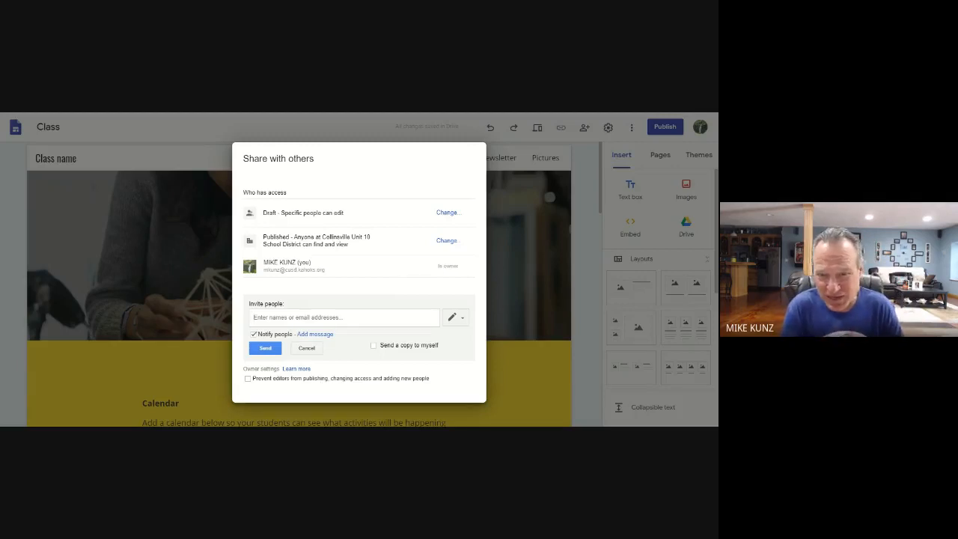
left_click(305, 348)
left_click(259, 372)
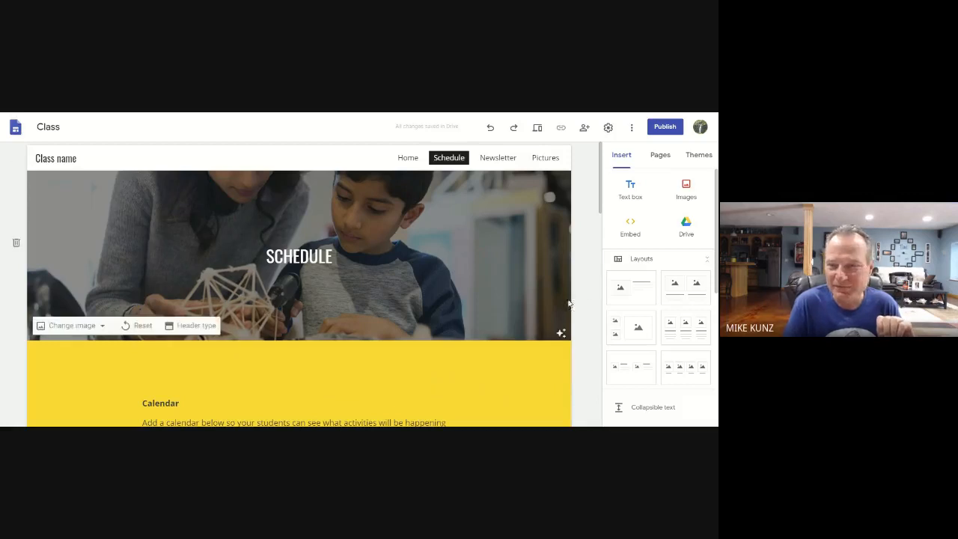
Step: Set the site's navigation mode to Side and close the settings
left_click(607, 129)
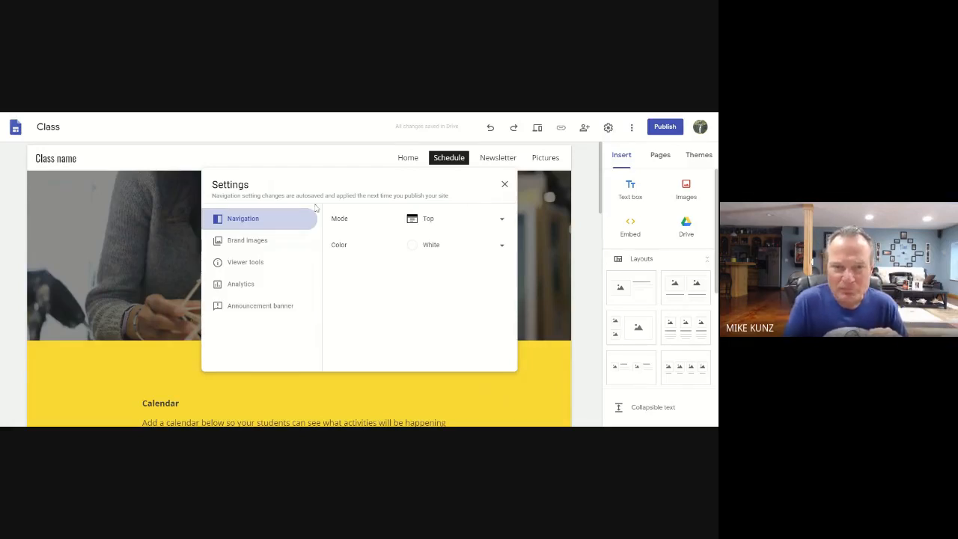
left_click(270, 221)
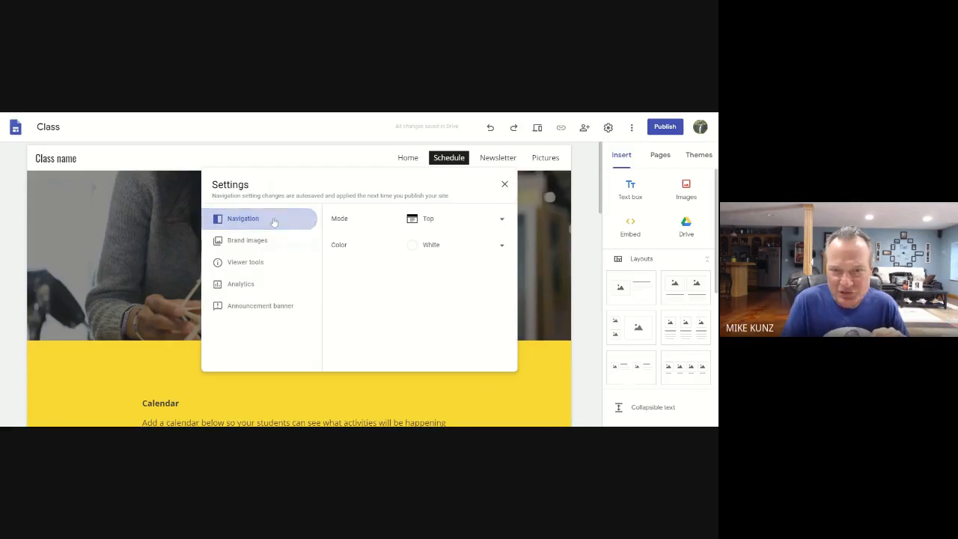
left_click(414, 223)
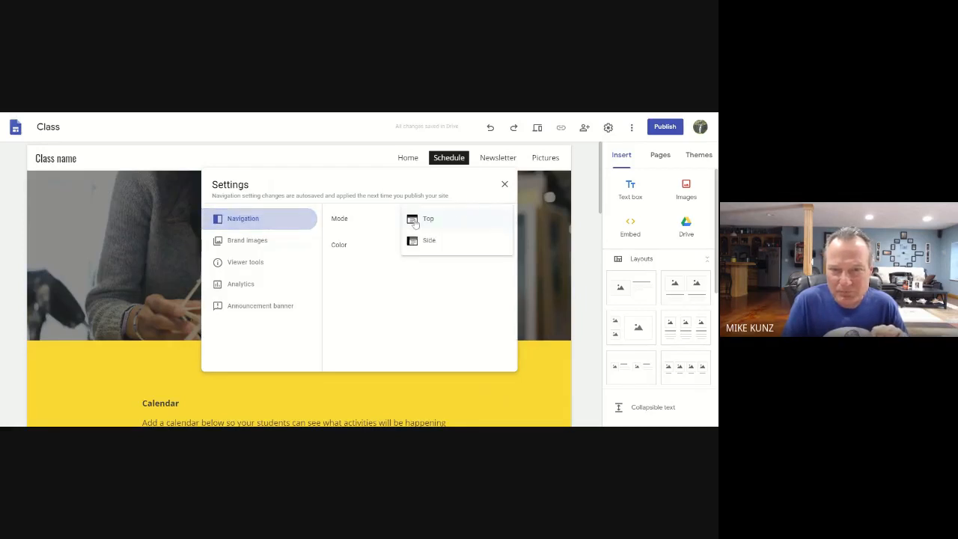
left_click(430, 241)
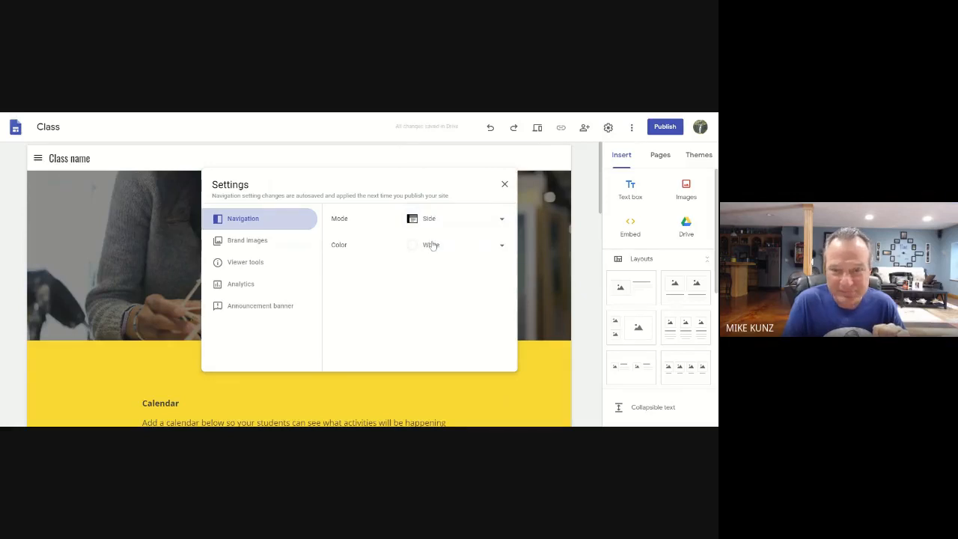
left_click(504, 185)
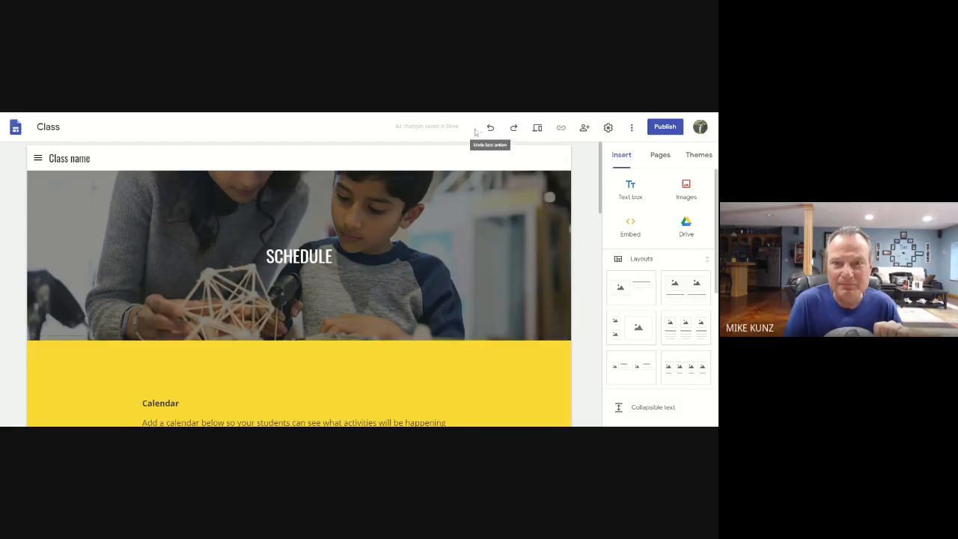
Step: Look over the Schedule page and its site name header with side navigation, and open the Home page
scroll(324, 146, "down", 3)
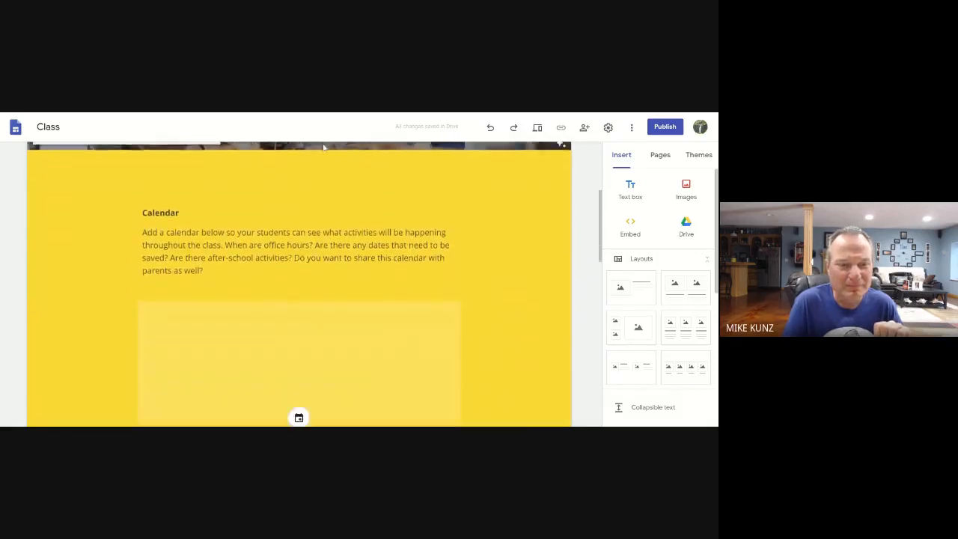
scroll(322, 144, "down", 2)
scroll(320, 142, "up", 4)
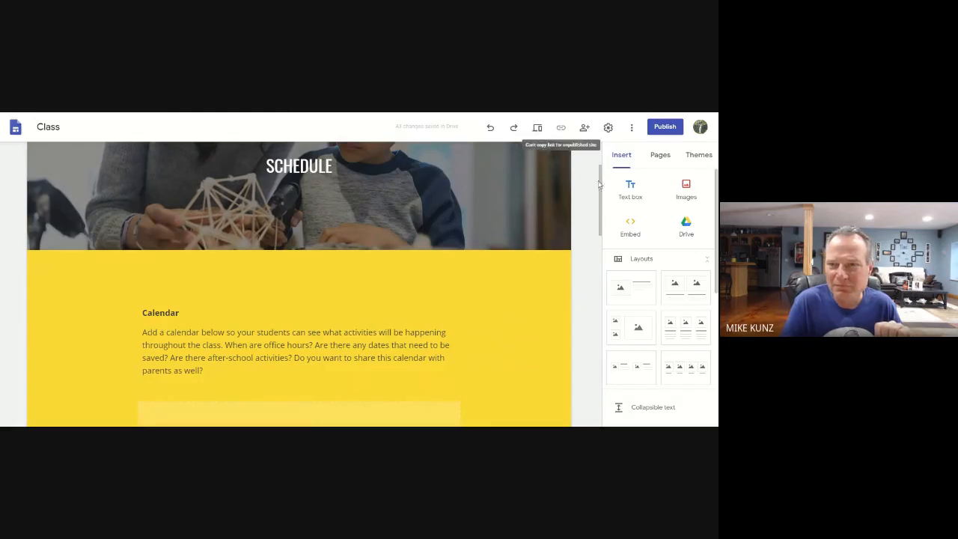
scroll(493, 198, "up", 1)
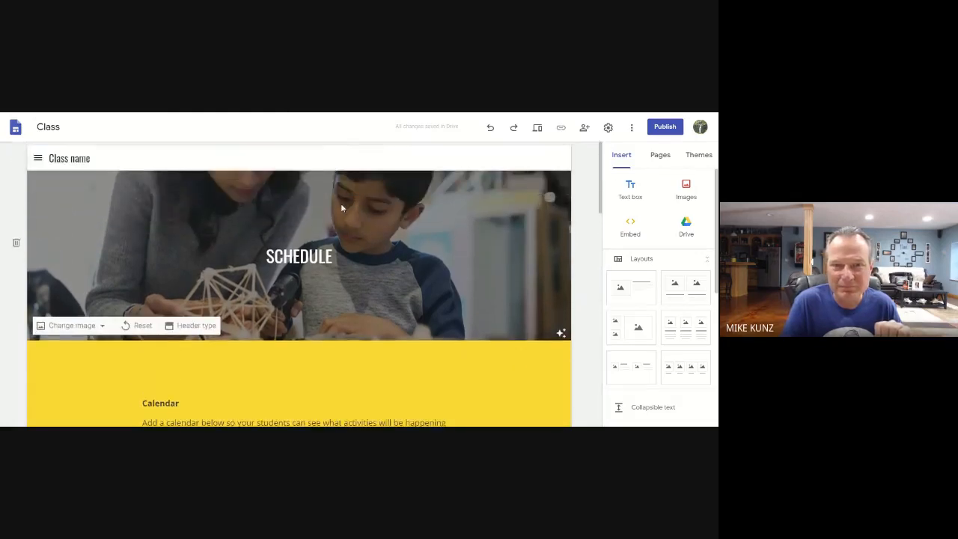
left_click(60, 158)
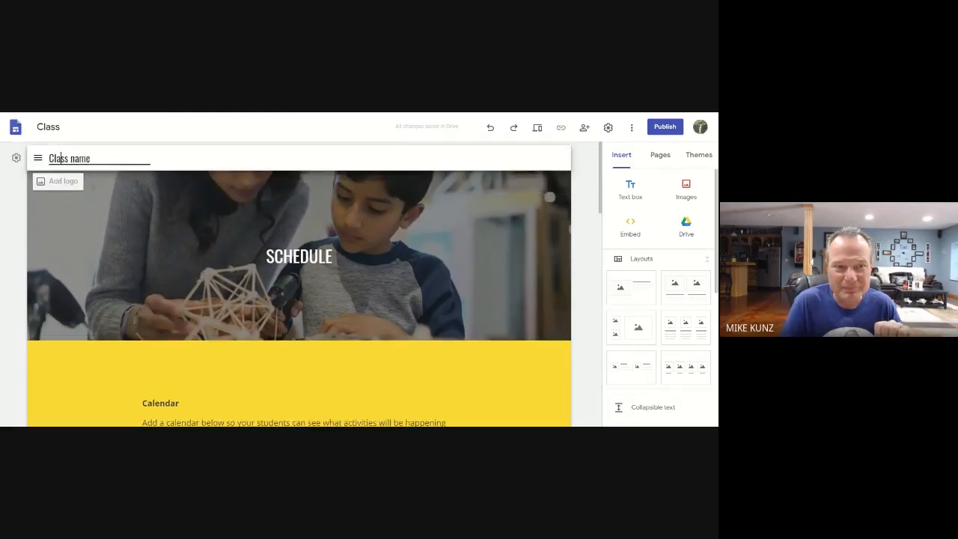
scroll(297, 219, "down", 6)
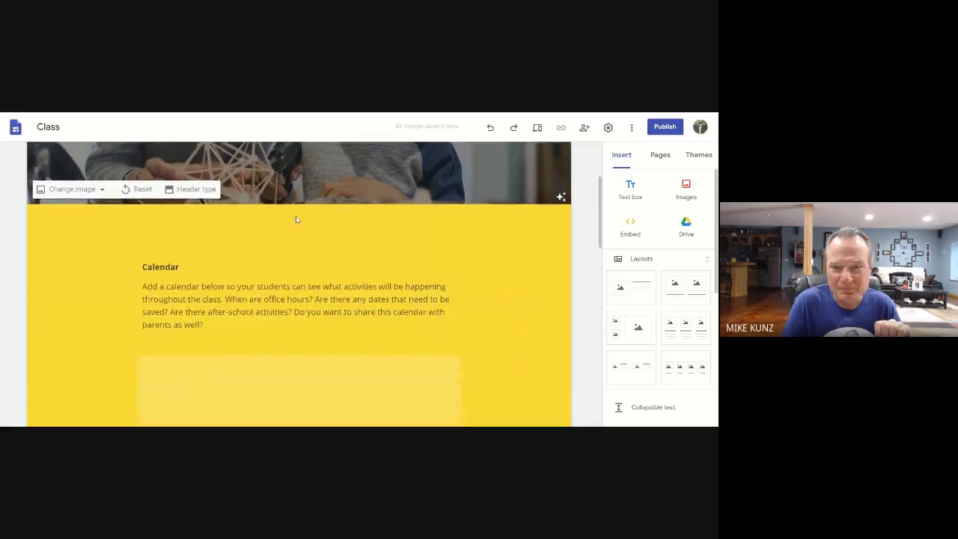
scroll(295, 219, "down", 4)
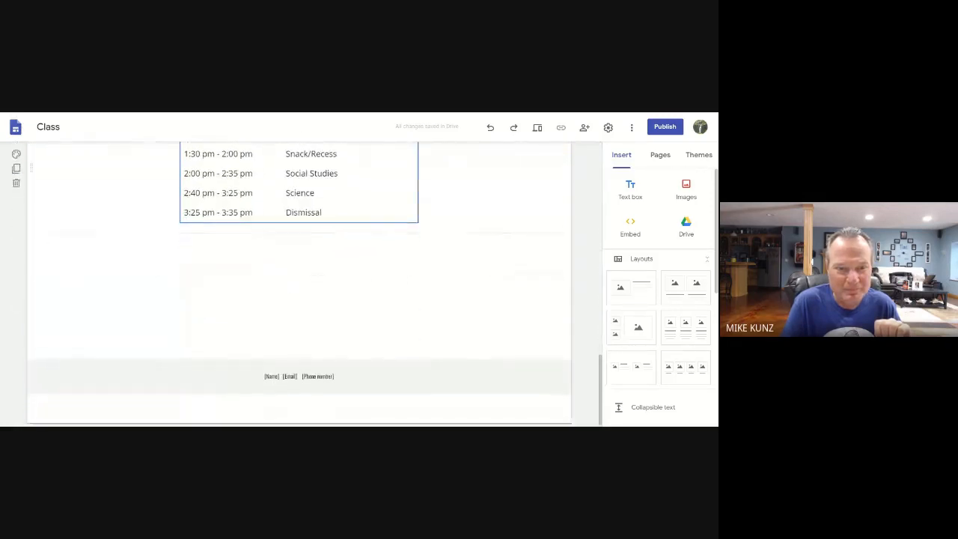
scroll(296, 217, "up", 7)
scroll(296, 212, "up", 5)
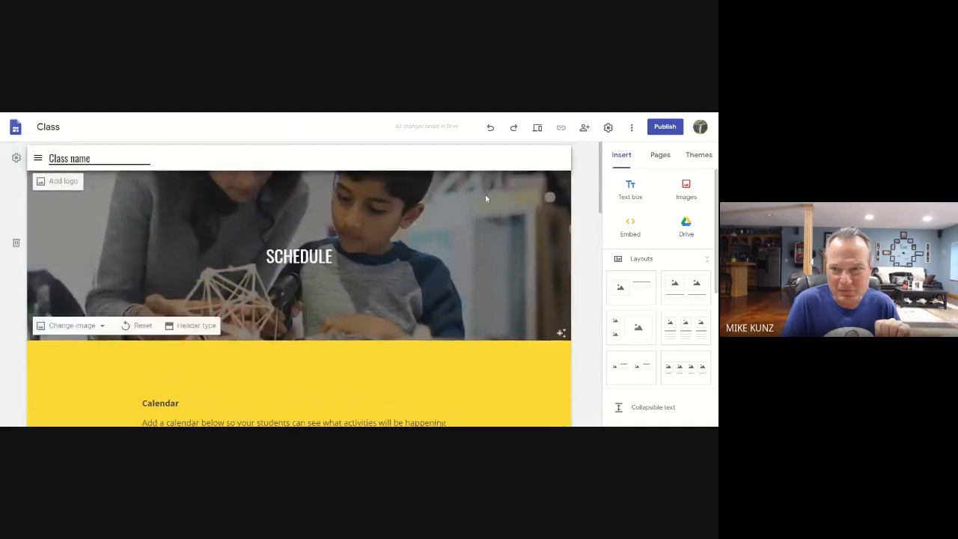
left_click(659, 155)
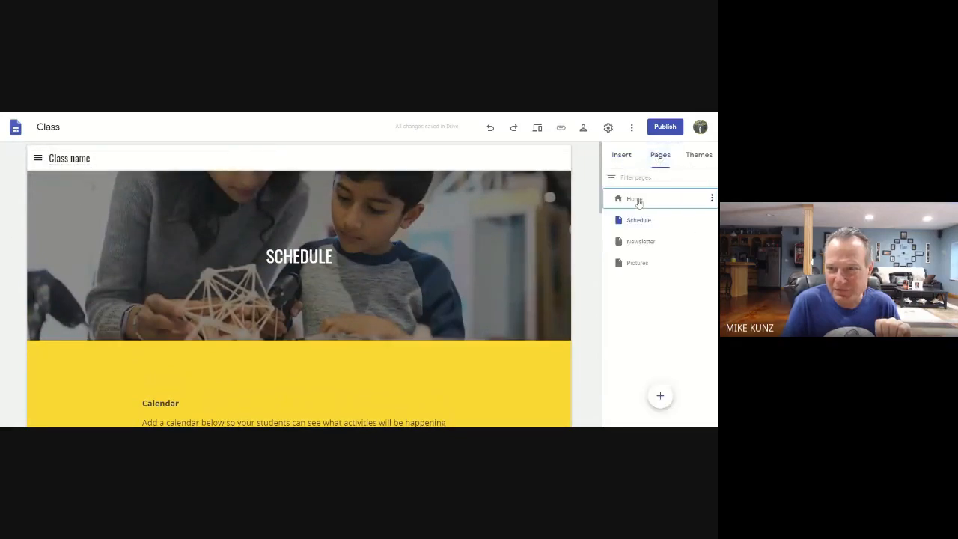
left_click(638, 201)
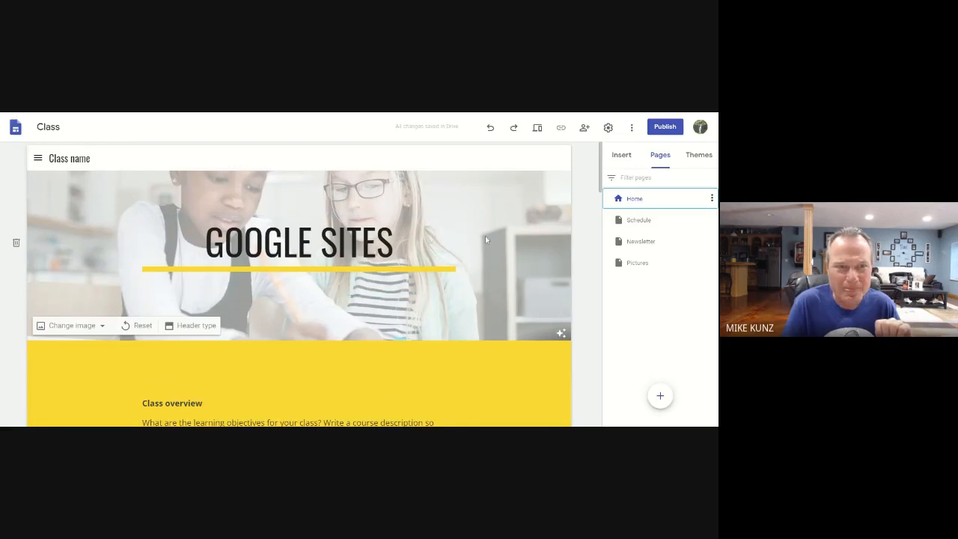
Step: Look over the Home page, set the site's navigation mode to Top, and open the brand image settings
scroll(485, 235, "down", 2)
scroll(485, 234, "up", 5)
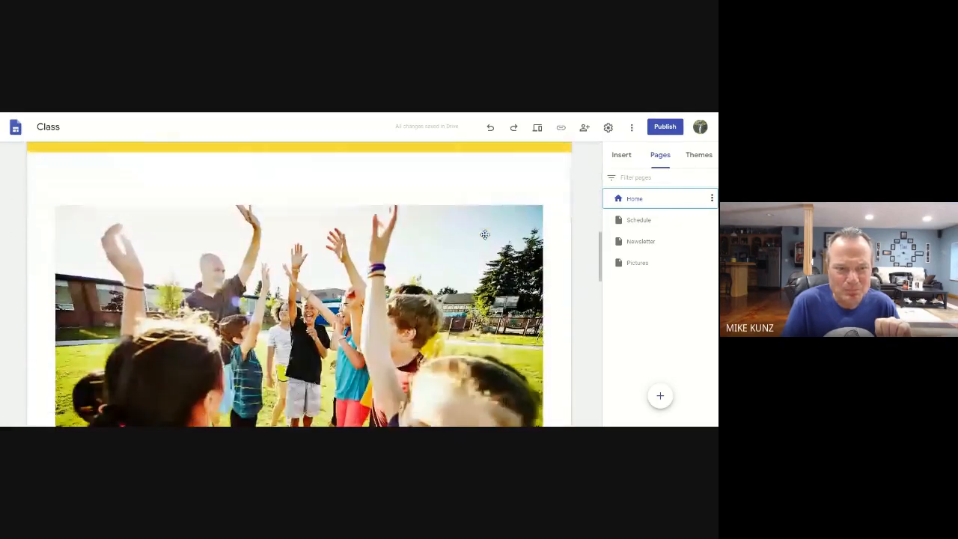
scroll(485, 233, "up", 1)
scroll(484, 234, "down", 4)
scroll(484, 233, "up", 3)
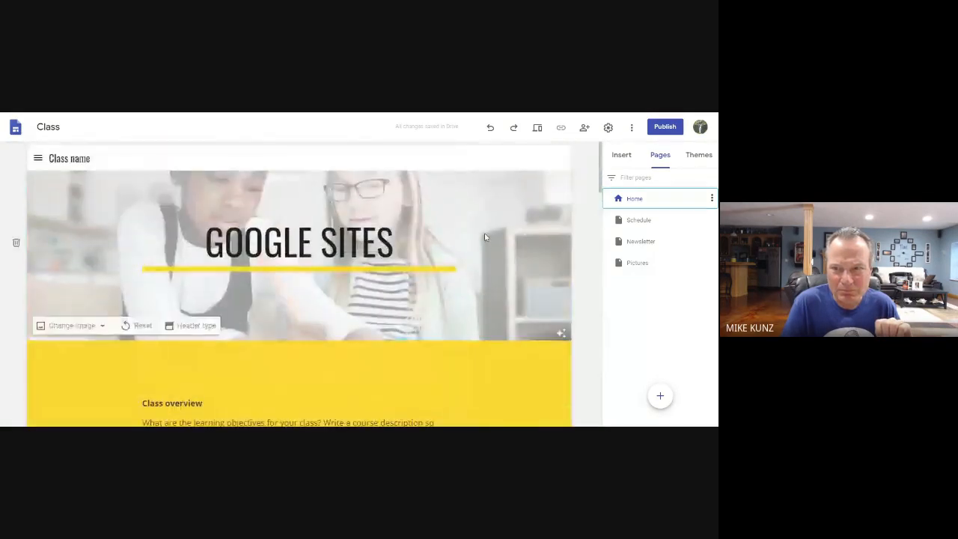
left_click(608, 127)
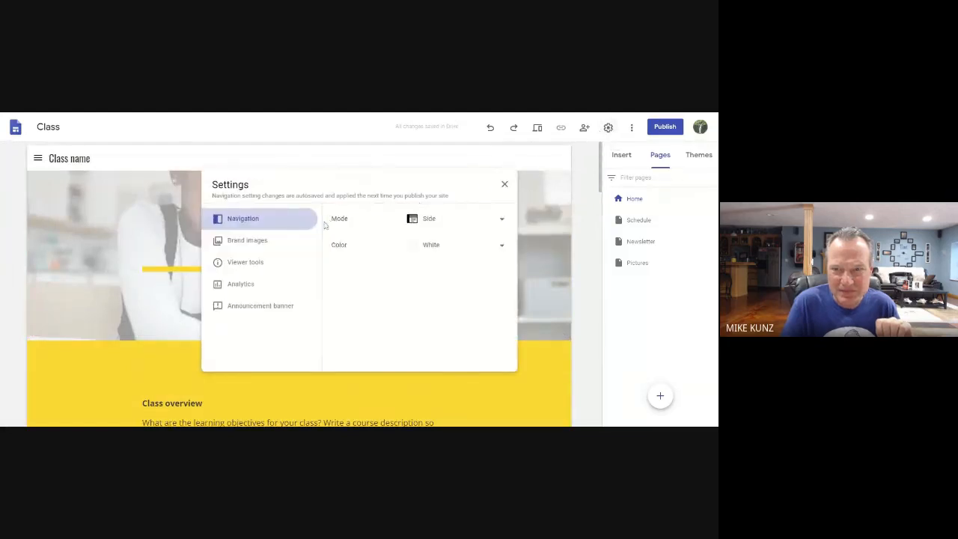
left_click(499, 222)
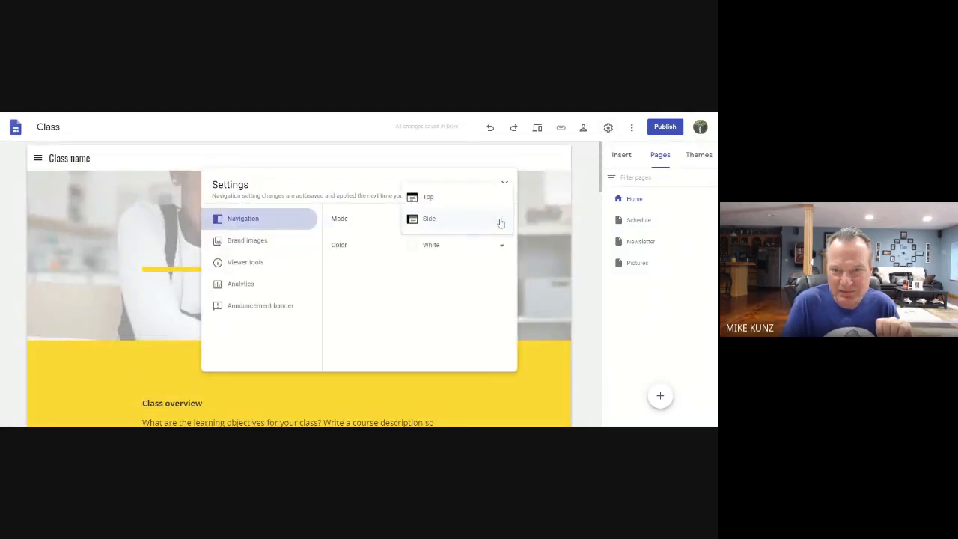
left_click(454, 197)
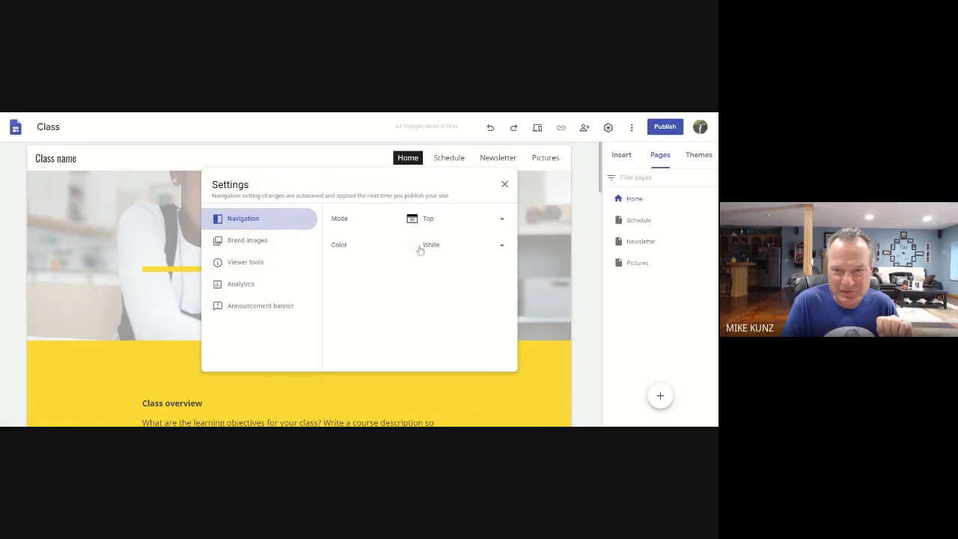
left_click(252, 243)
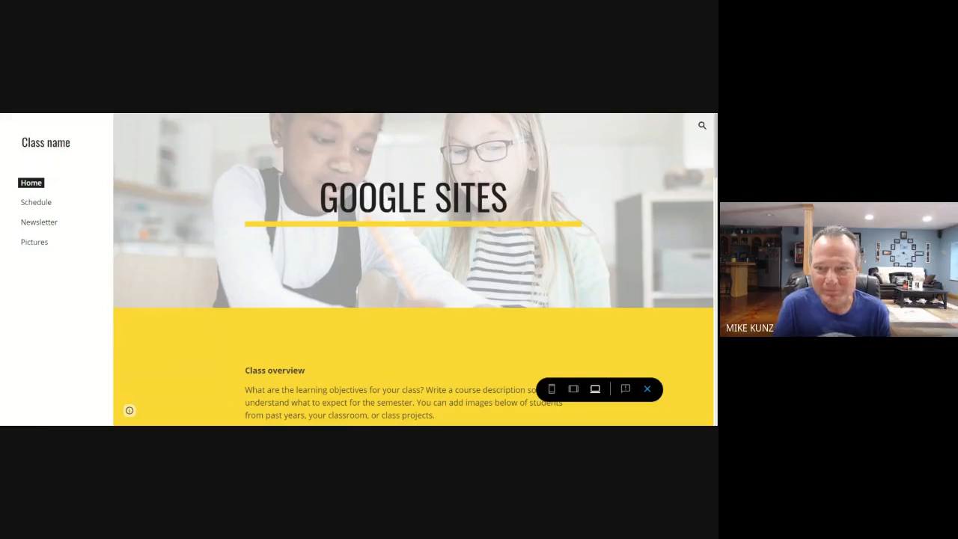
Step: Exit the site preview and set the site's navigation mode to Top
left_click(647, 390)
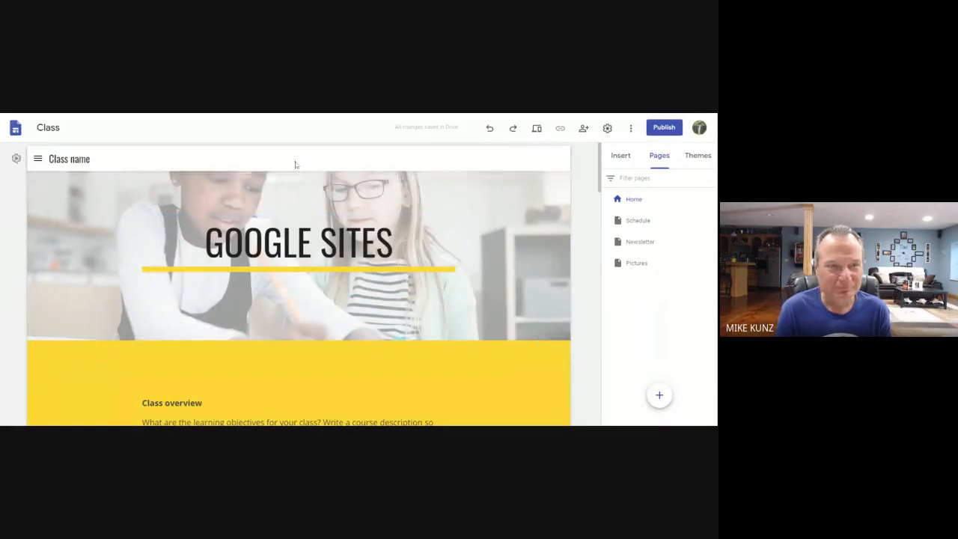
left_click(607, 128)
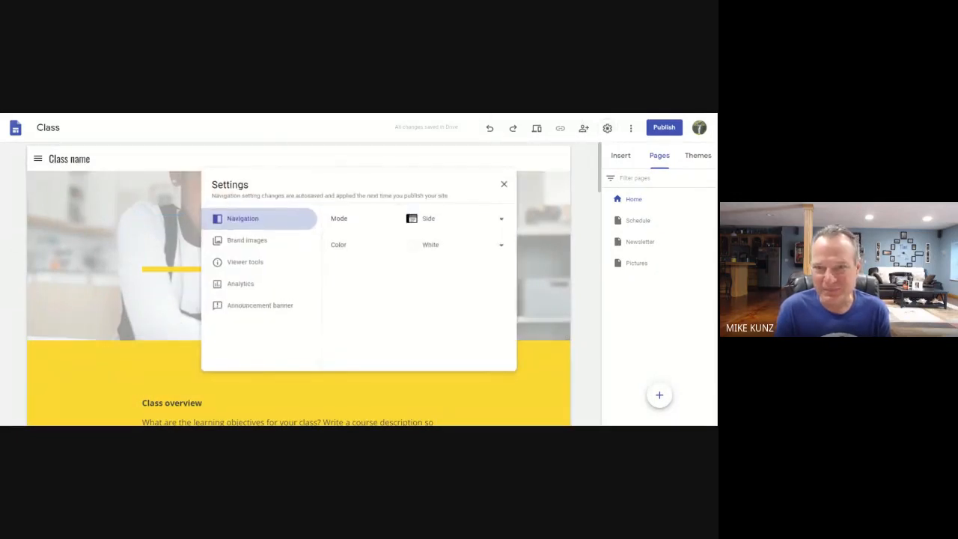
left_click(502, 221)
left_click(439, 197)
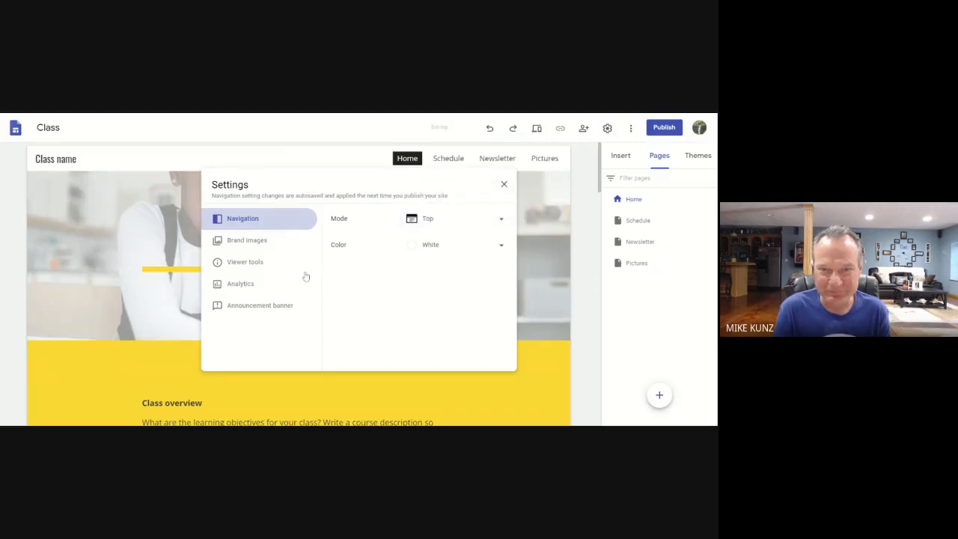
Step: Check the class site's brand image settings, and open the CUSD Training site for editing to examine its logo, favicon and viewer tools settings
left_click(234, 241)
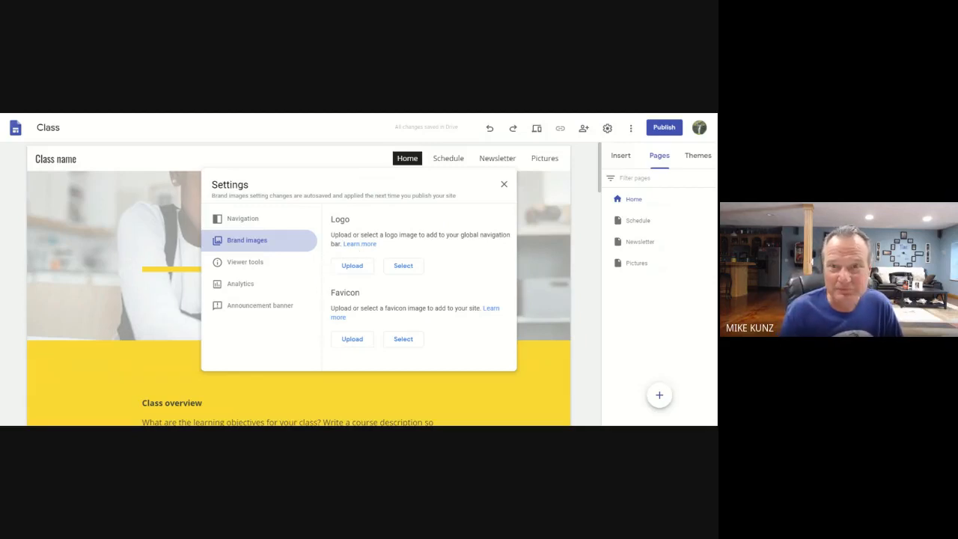
key("ctrl+Tab")
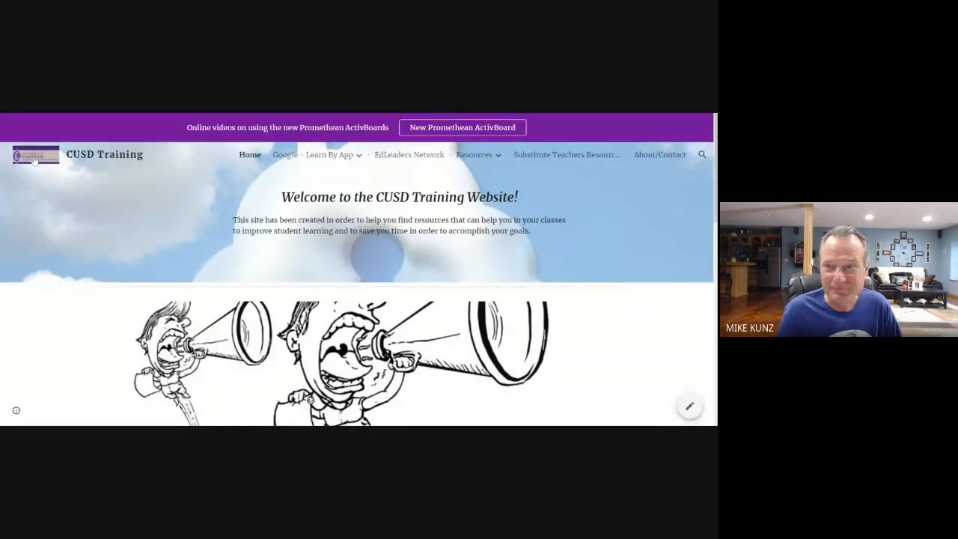
left_click(690, 405)
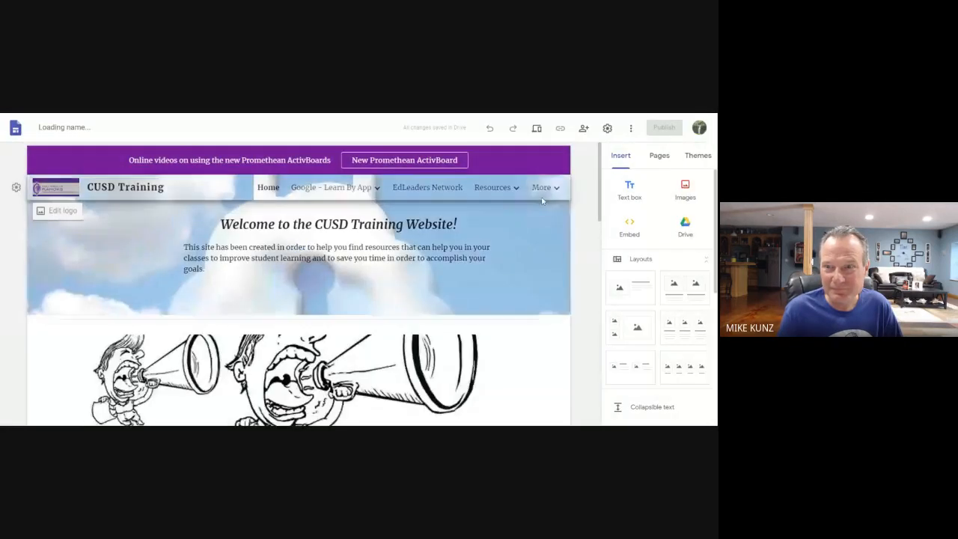
left_click(599, 128)
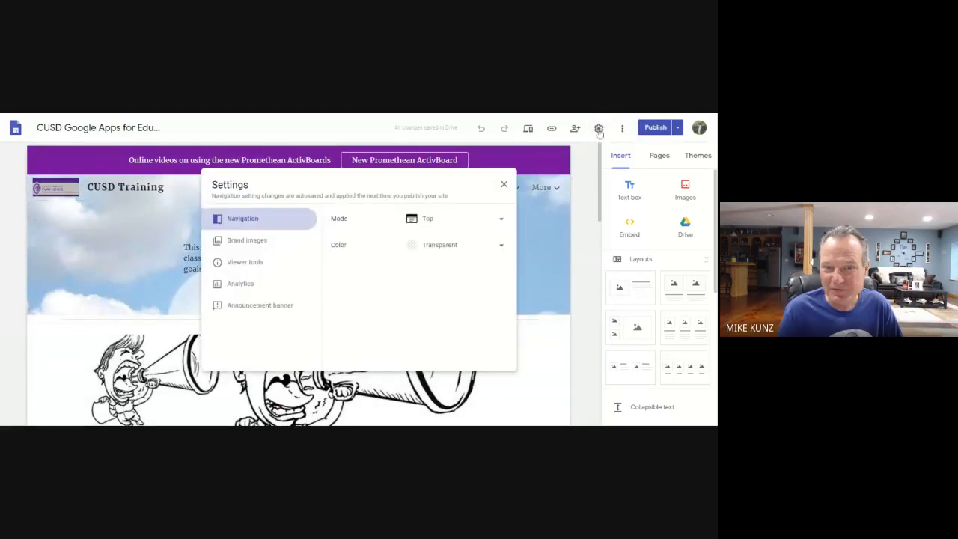
left_click(239, 240)
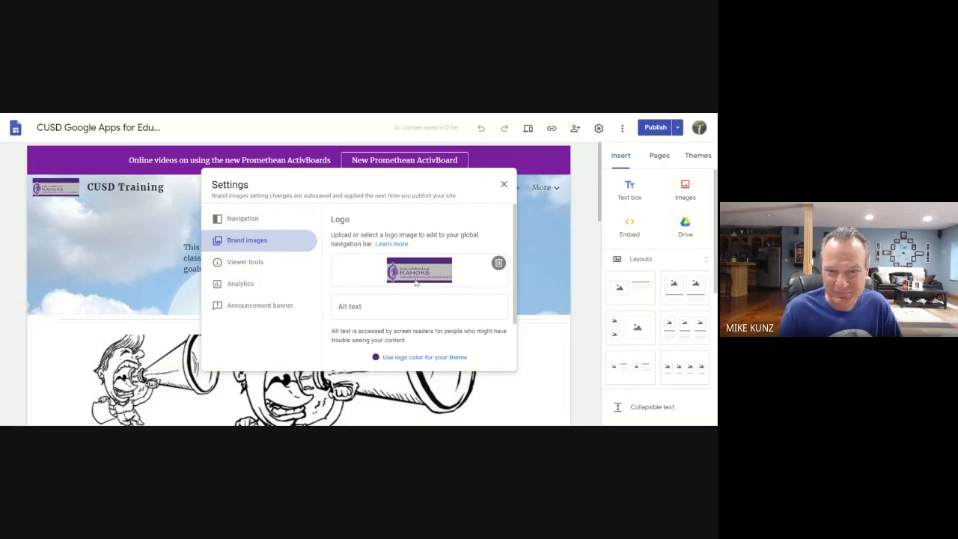
scroll(352, 280, "down", 1)
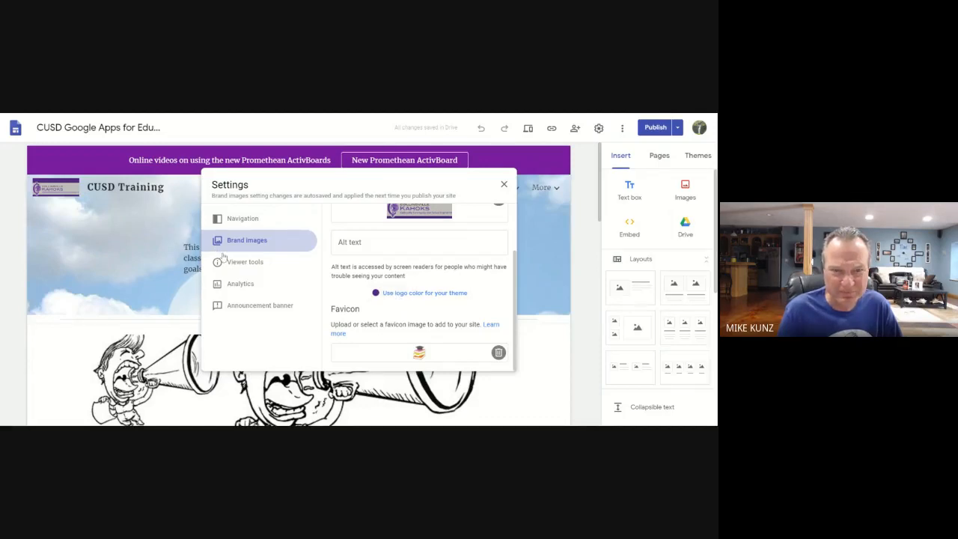
left_click(245, 261)
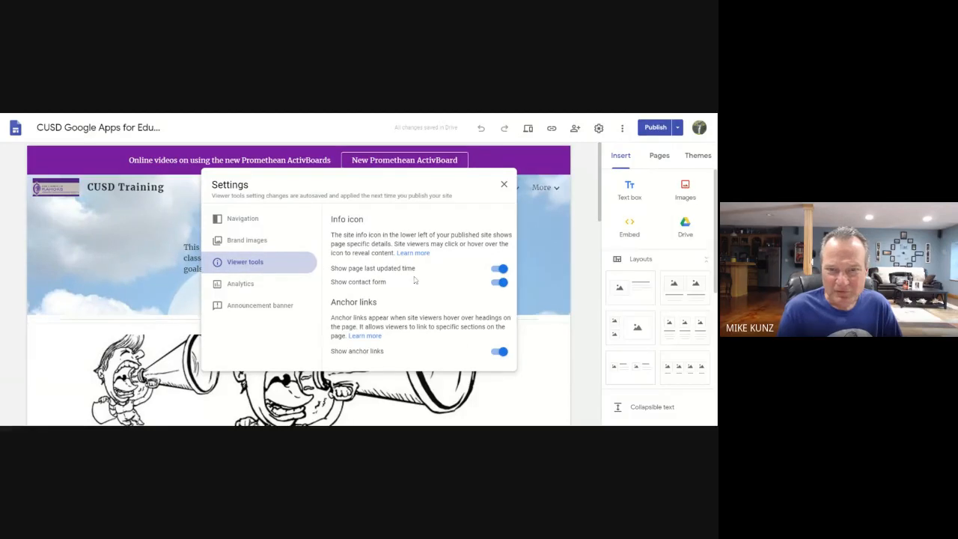
Step: Review the CUSD Training site's announcement banner options, from Show banner to link and visibility, leaving them as they are, and close the settings
left_click(245, 305)
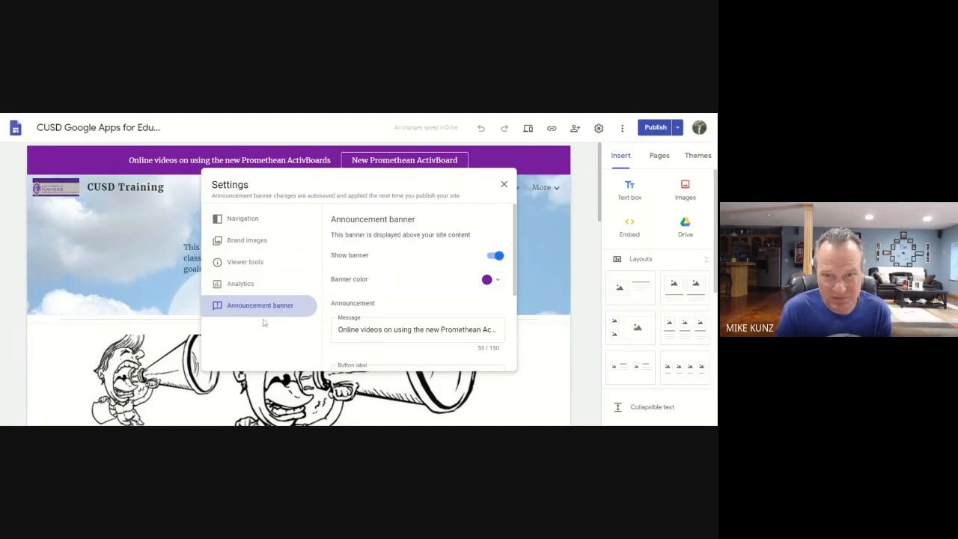
triple_click(311, 193)
left_click(302, 190)
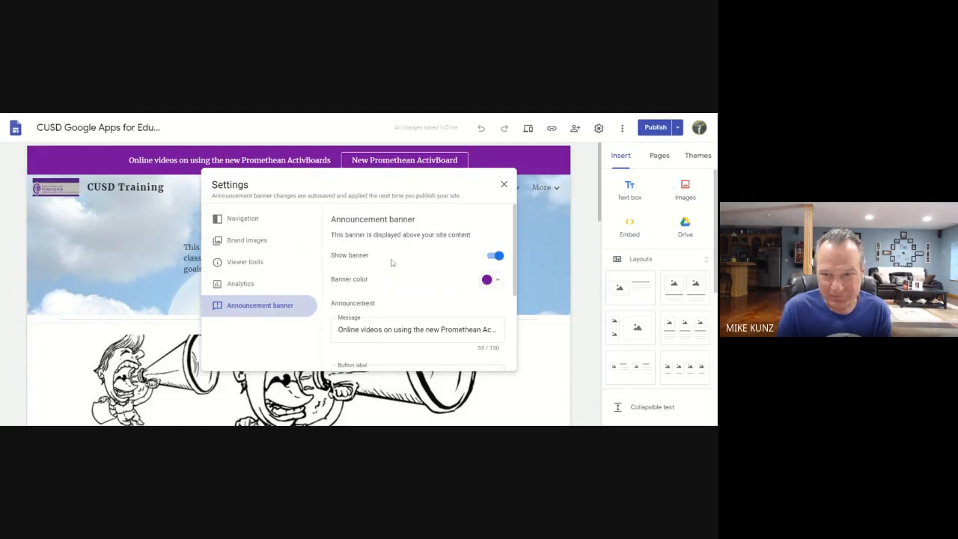
left_click(493, 257)
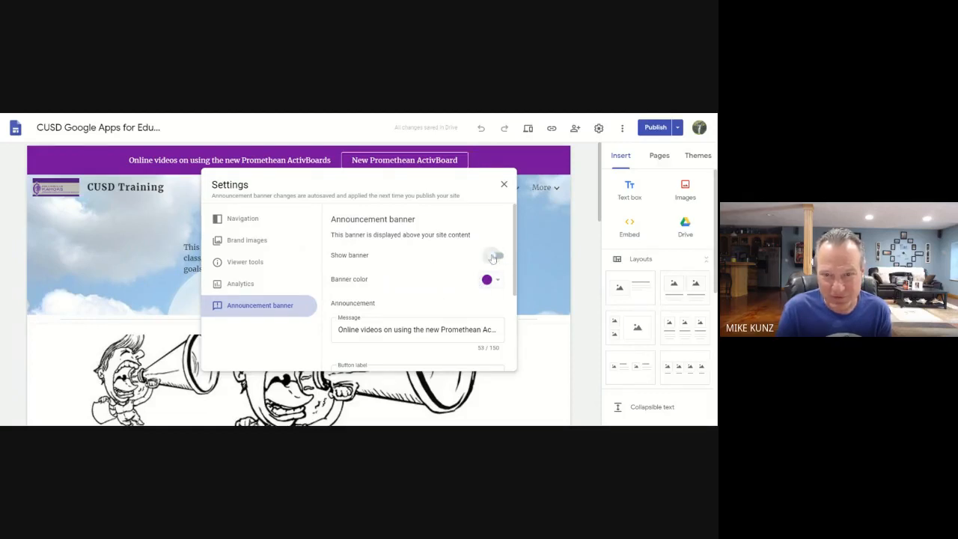
left_click(494, 256)
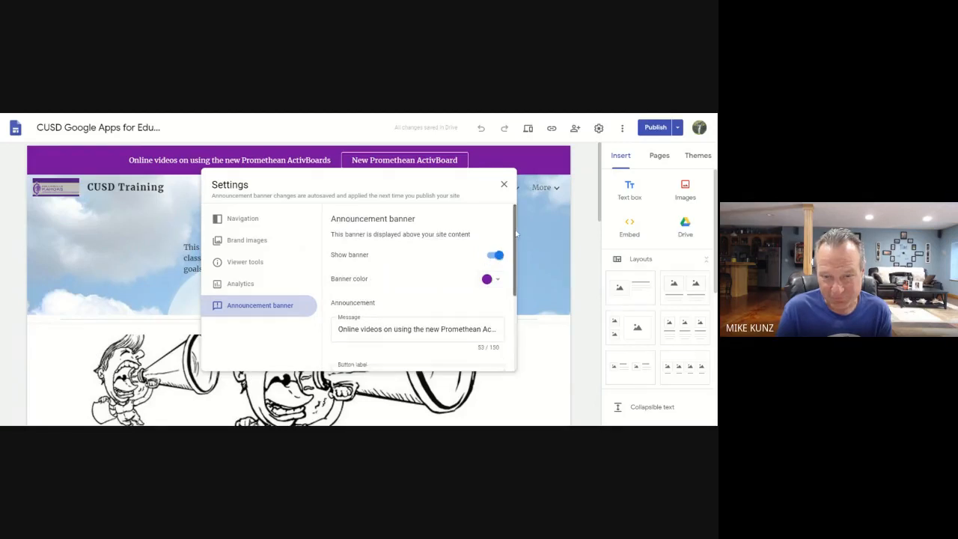
left_click_drag(517, 236, 515, 289)
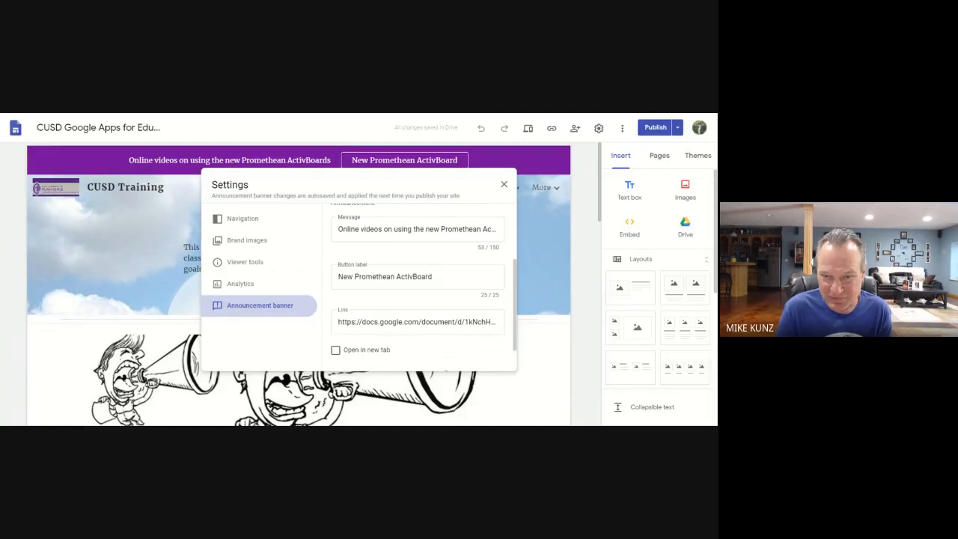
left_click(413, 322)
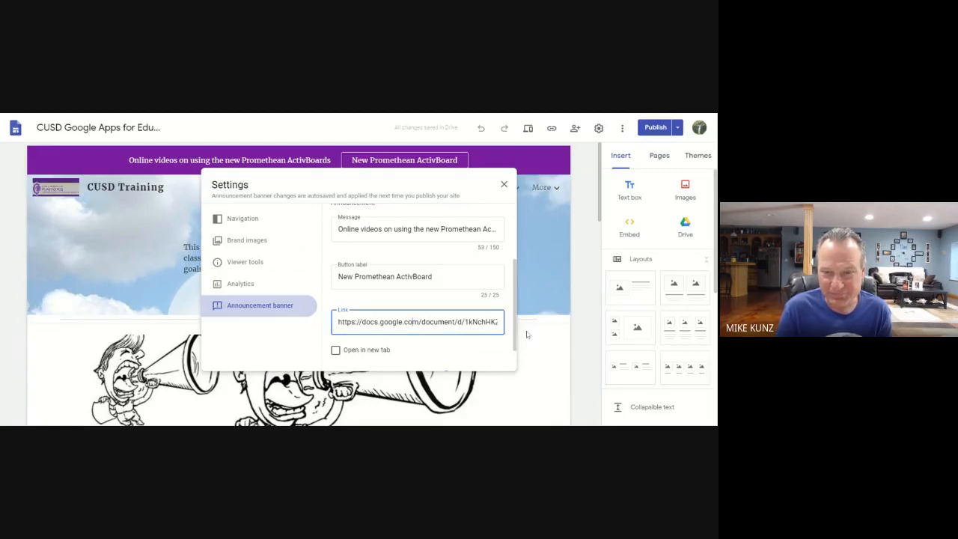
left_click_drag(515, 315, 516, 346)
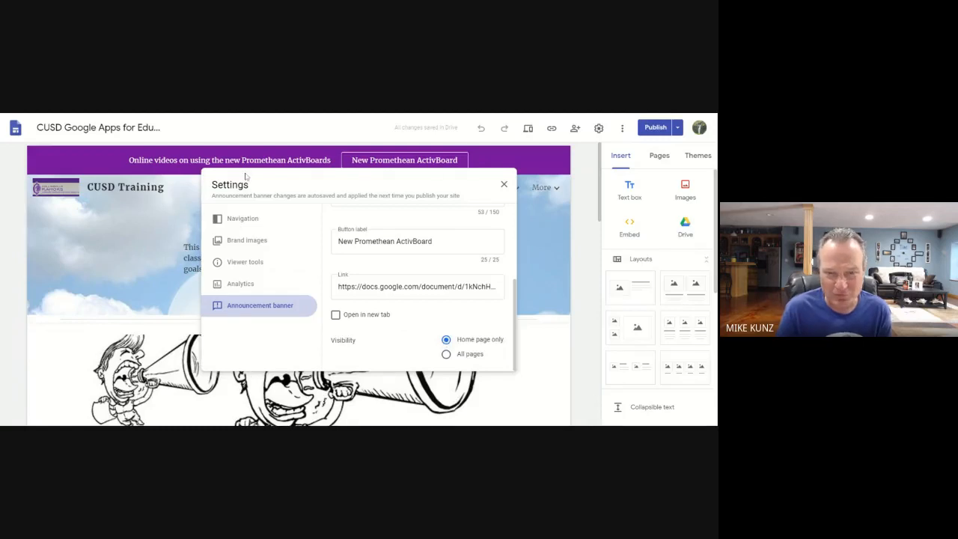
left_click(504, 185)
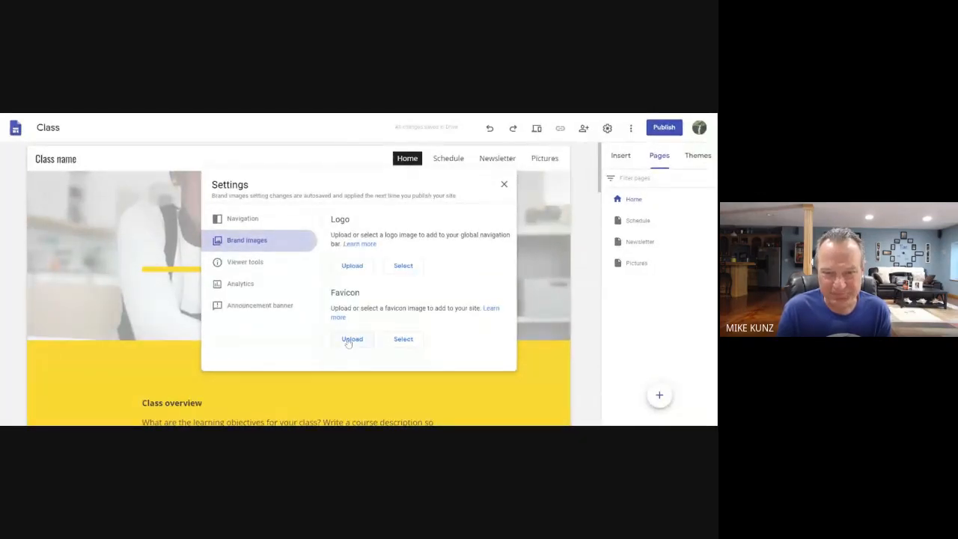
Step: Check the upload and selection sources for the class site's favicon, including Google Image Search, without choosing an image
left_click(348, 344)
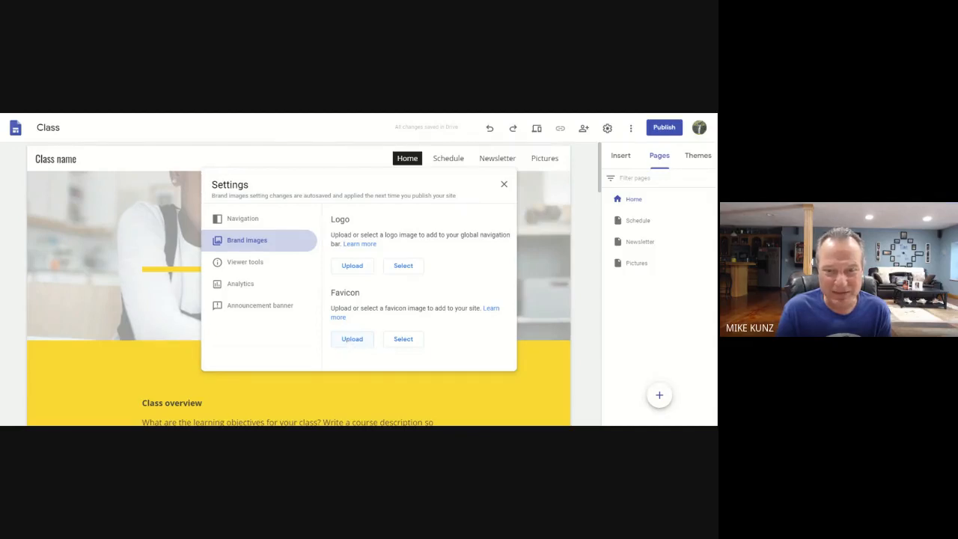
left_click(402, 340)
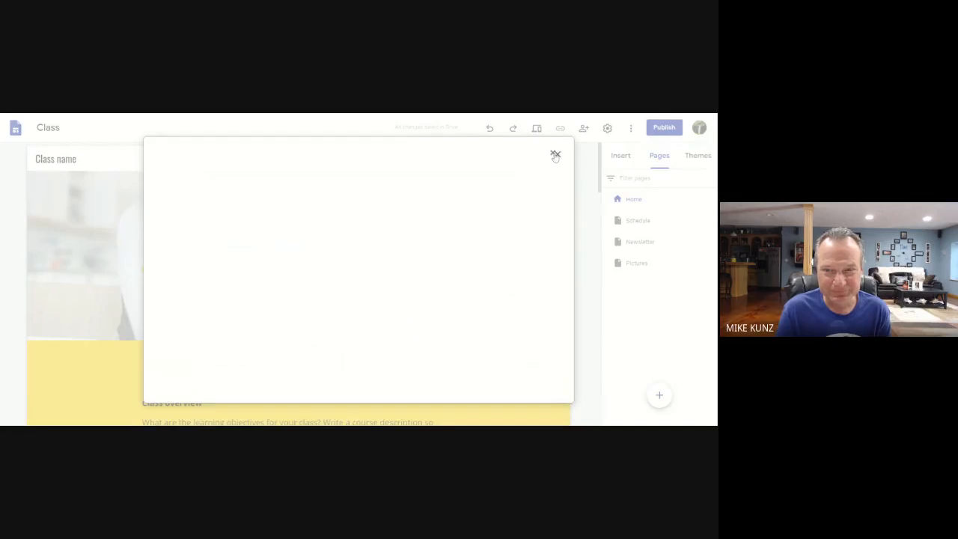
left_click(553, 154)
left_click(407, 342)
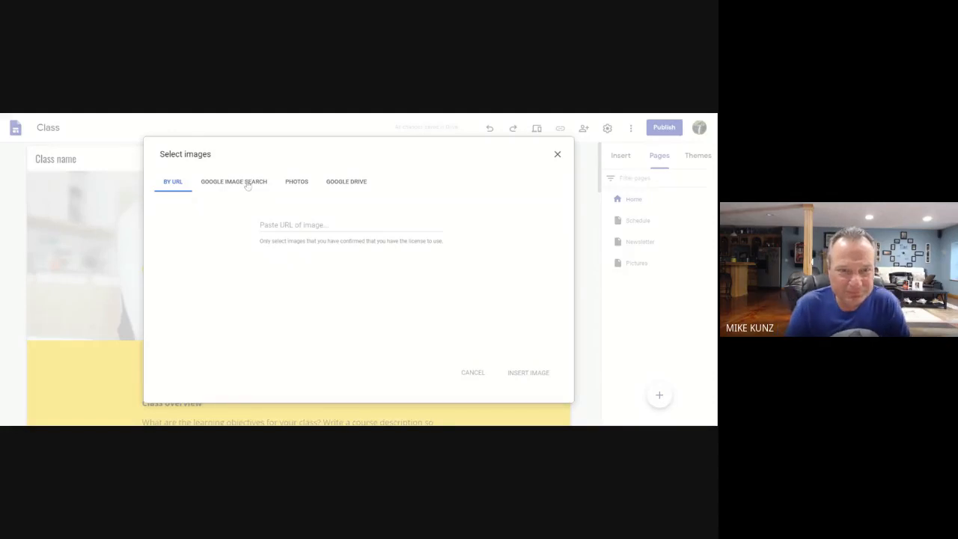
left_click(251, 184)
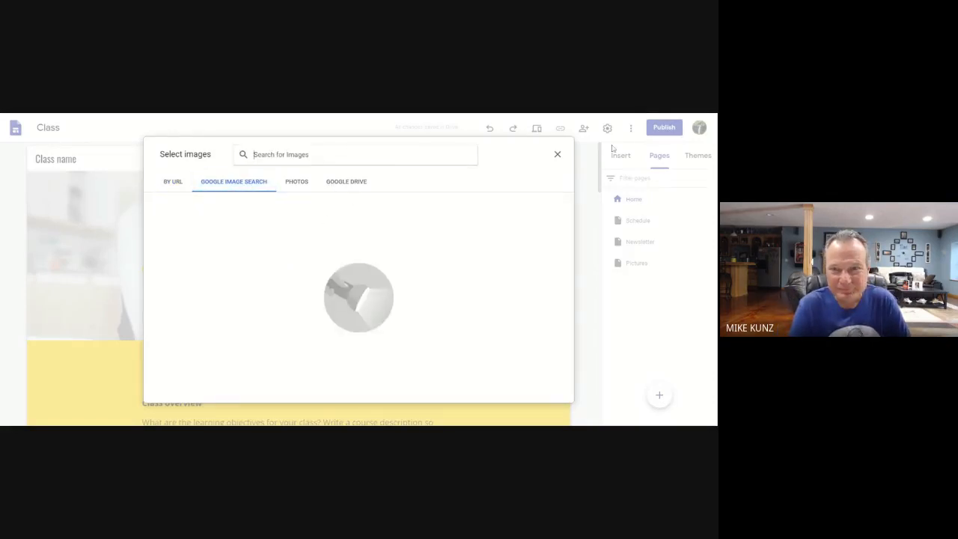
left_click(558, 157)
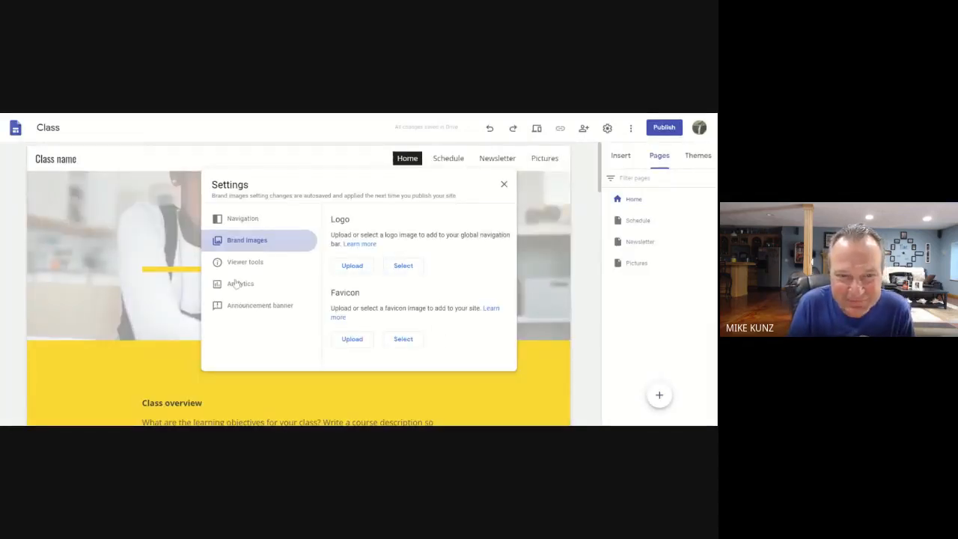
Step: Review the class site's viewer tools and analytics settings without changing them, and close the settings
left_click(252, 265)
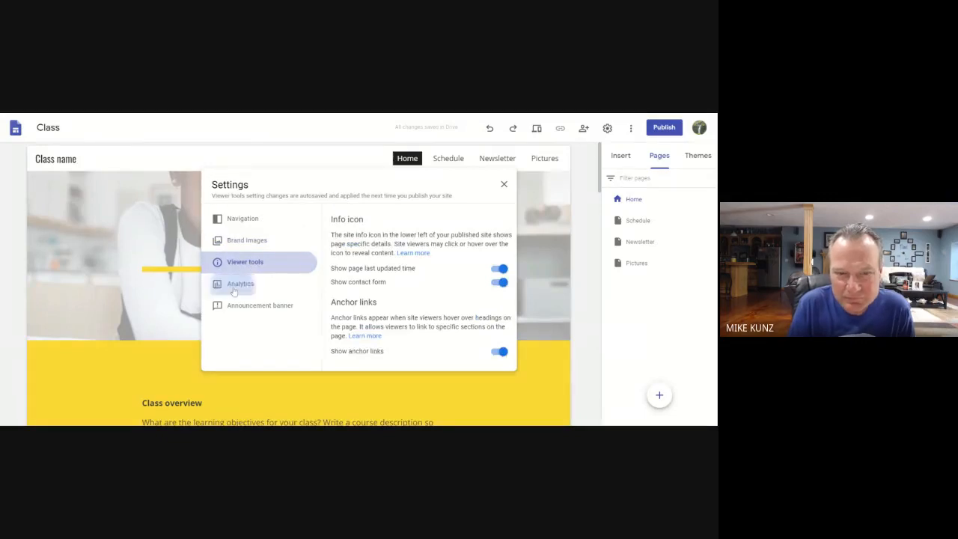
left_click(235, 290)
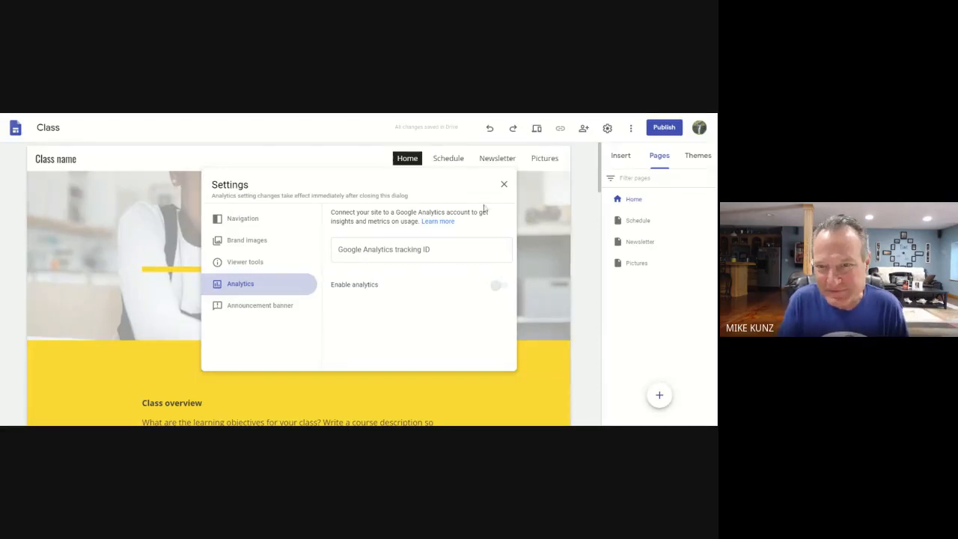
left_click(503, 184)
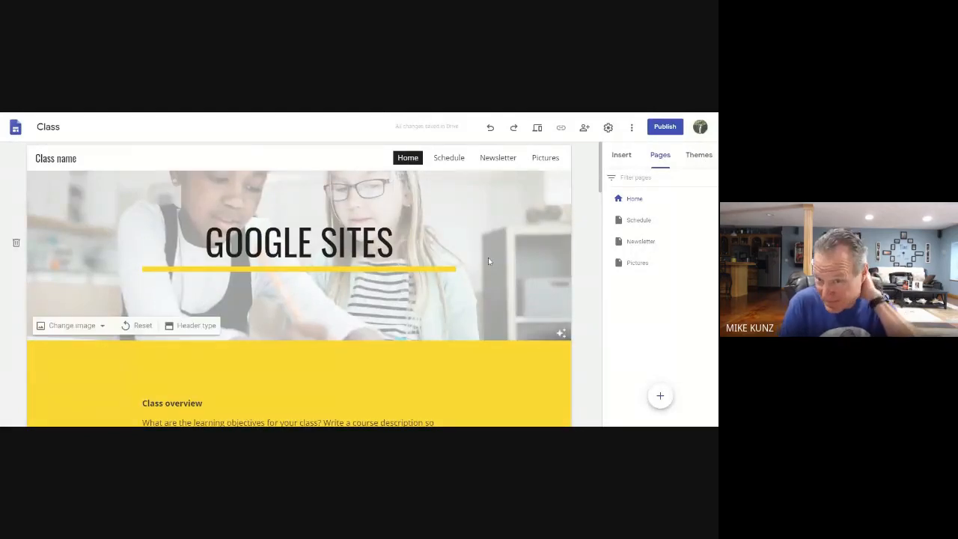
Step: Apply the Vision theme to the class site with the green accent color
left_click(695, 160)
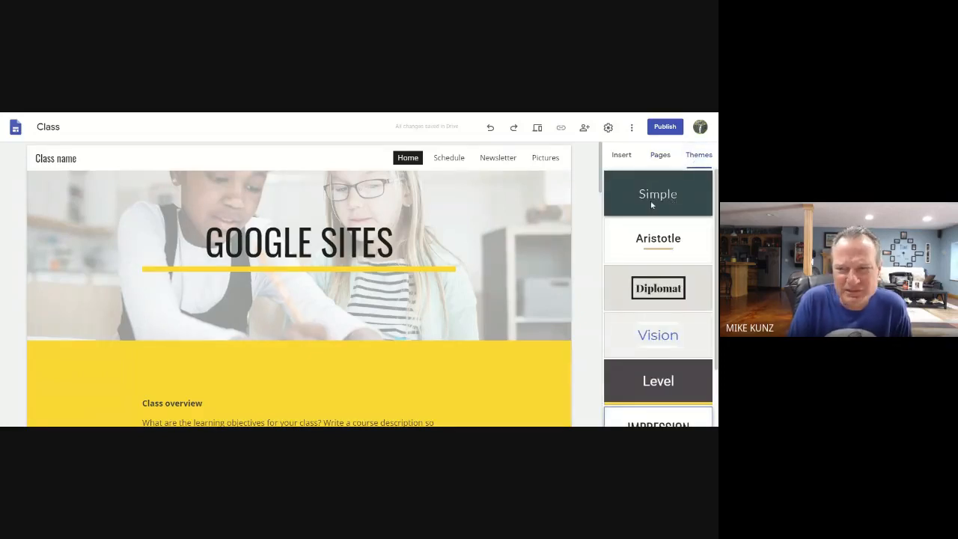
left_click(664, 335)
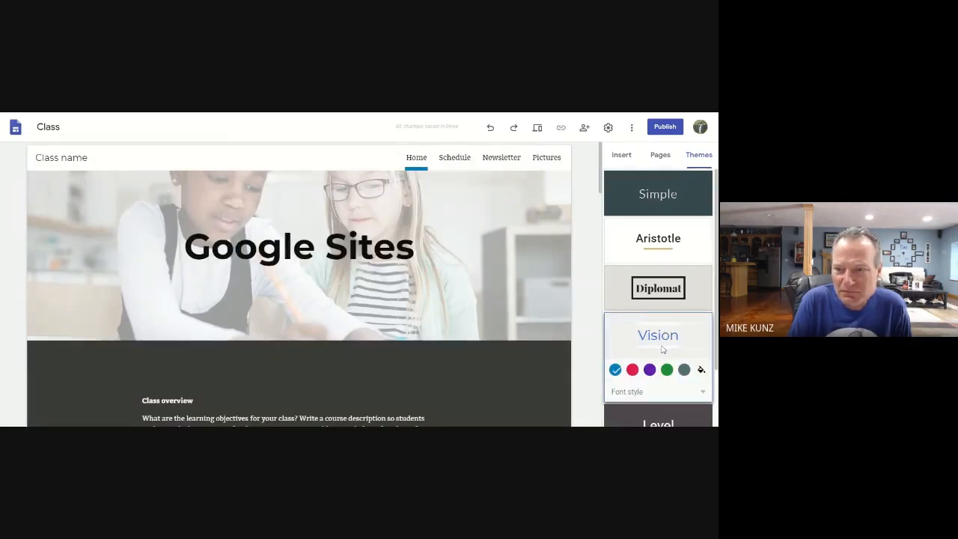
left_click(666, 369)
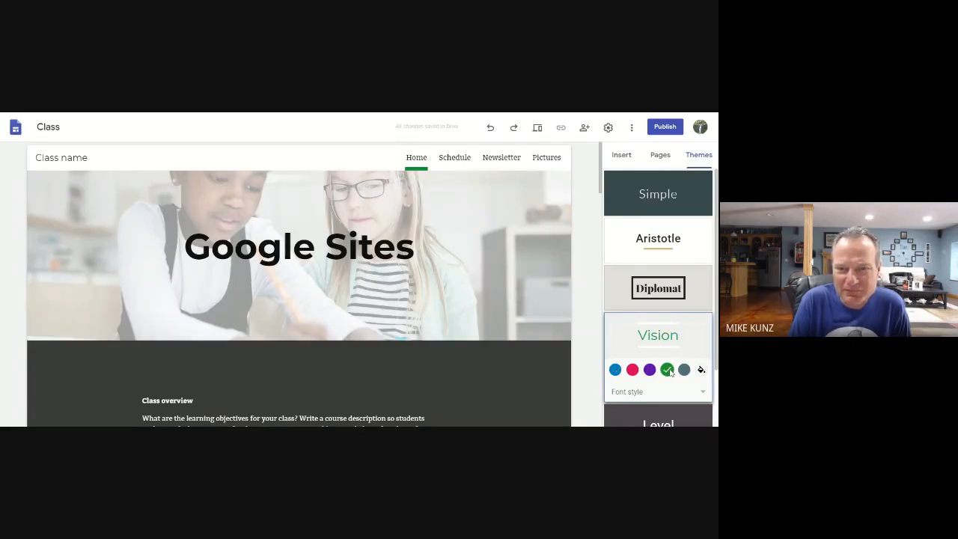
Step: Try the purple and pink accent colors and the Bold font style on the Vision theme
left_click(650, 370)
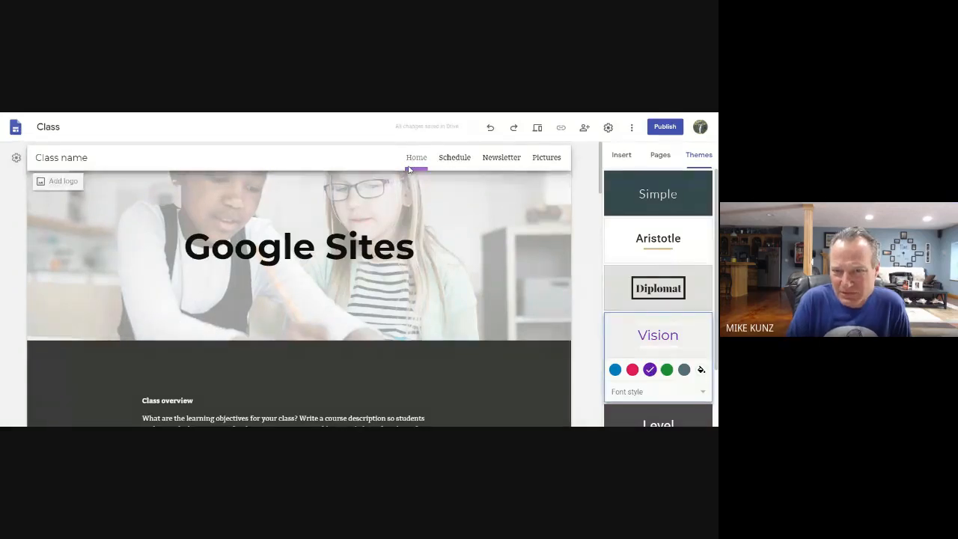
left_click(632, 370)
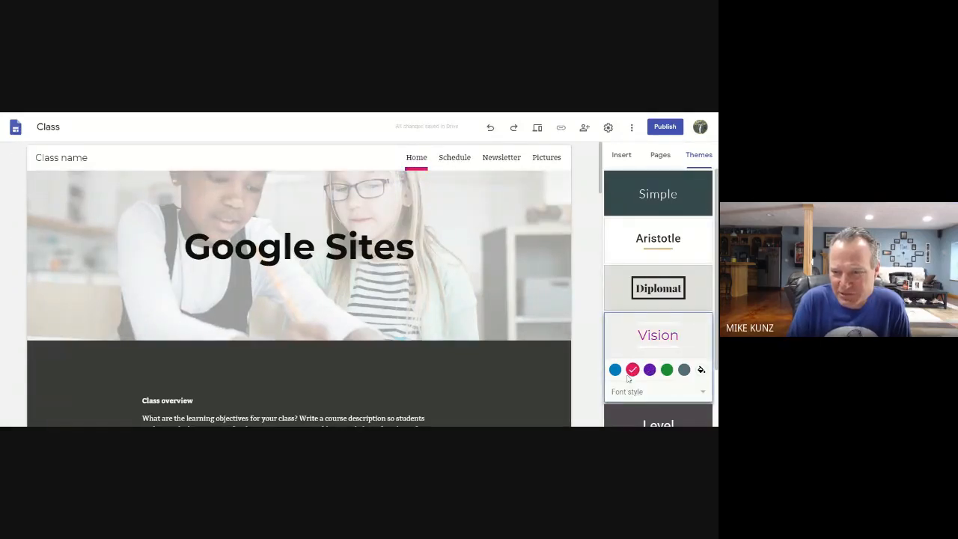
left_click(701, 393)
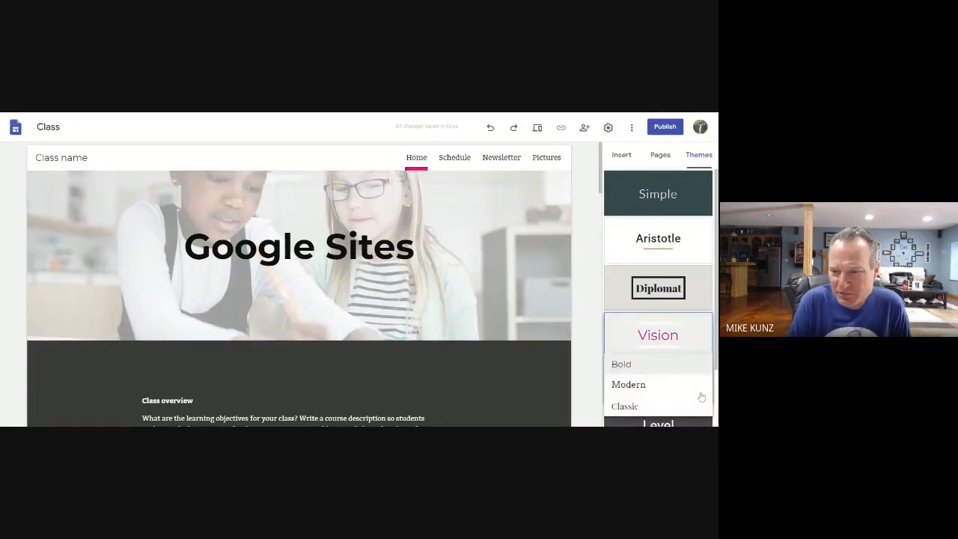
left_click(651, 363)
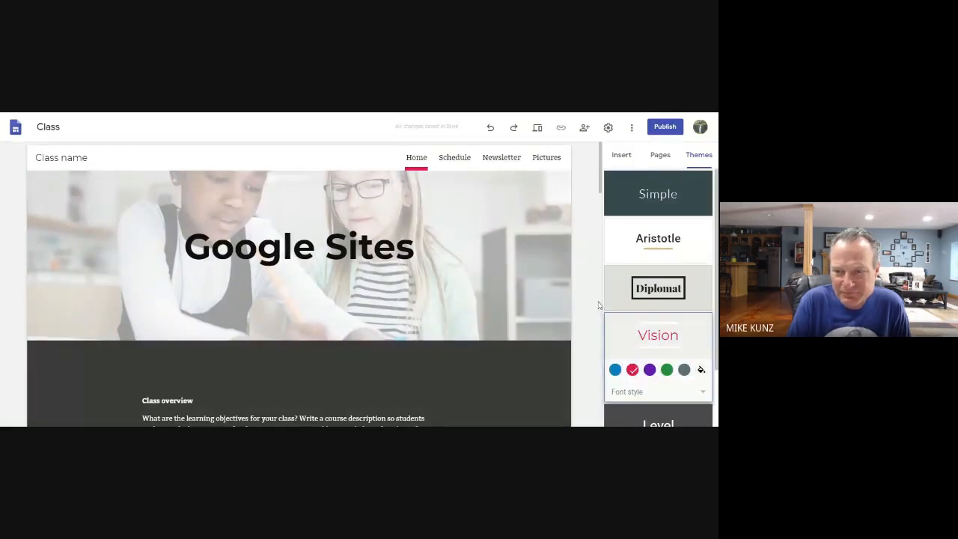
scroll(636, 322, "down", 1)
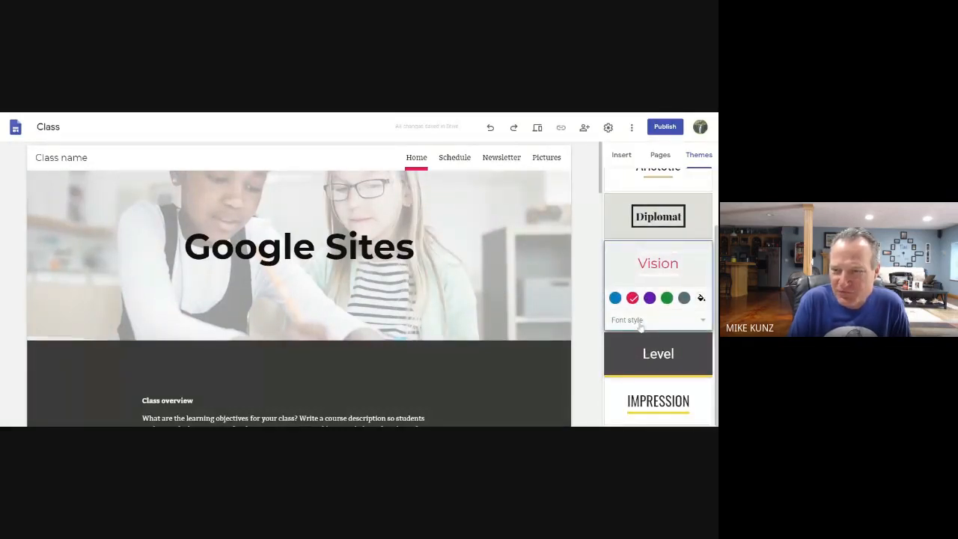
scroll(641, 327, "up", 1)
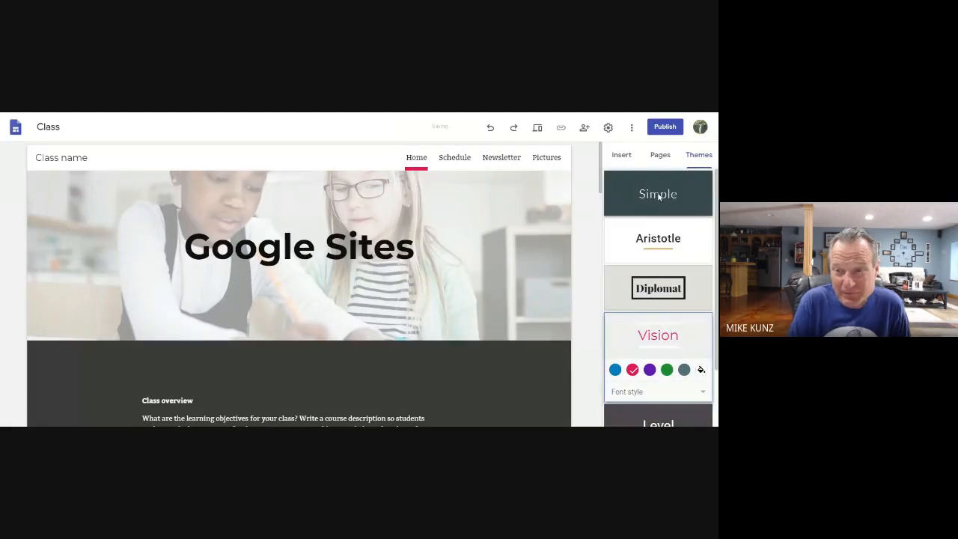
Step: Compare the Simple, Aristotle and Diplomat themes on the class site, settle on Aristotle, and check the home page with it
left_click(658, 195)
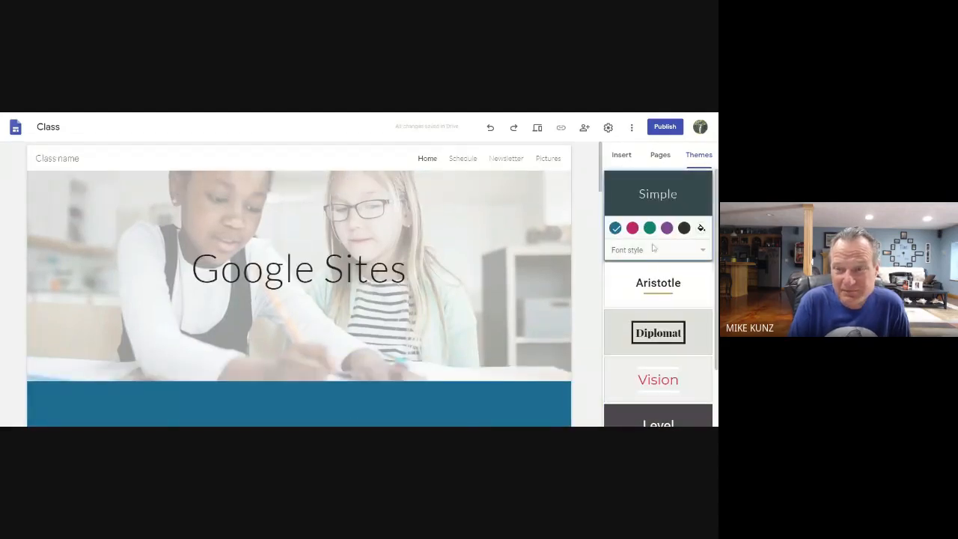
left_click(654, 282)
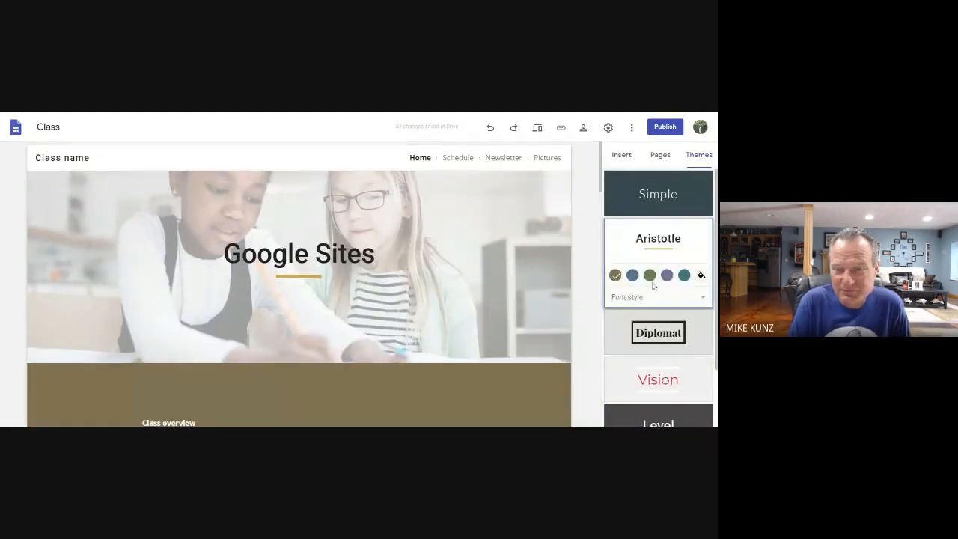
left_click(656, 339)
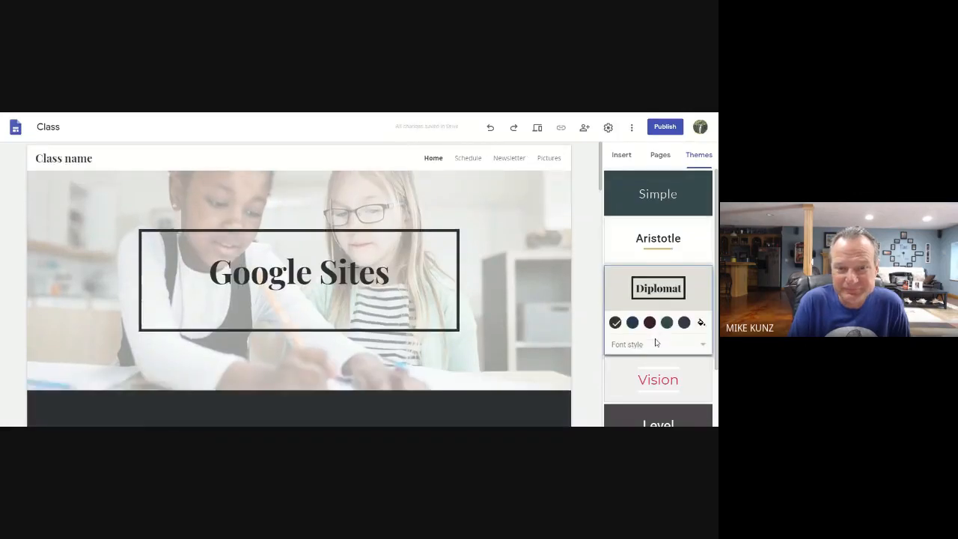
left_click(655, 241)
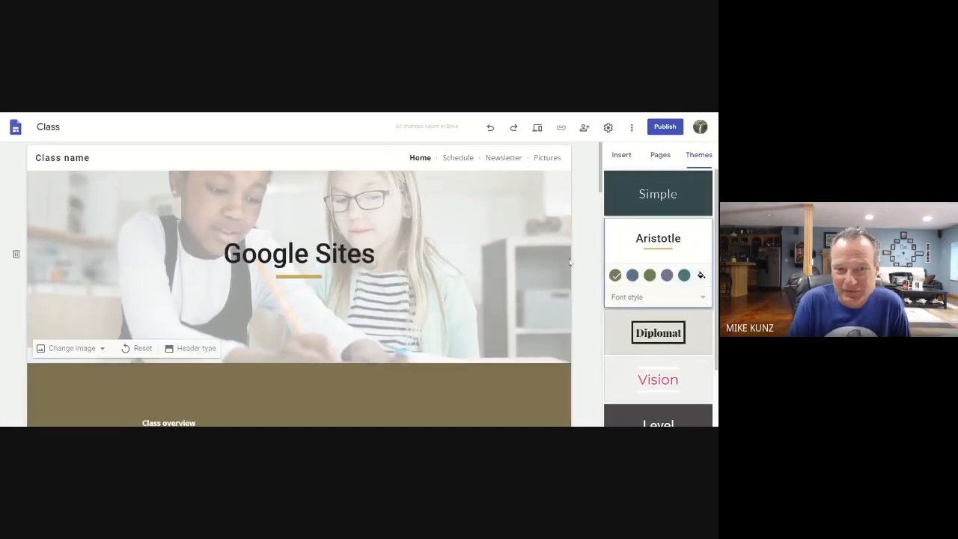
scroll(555, 290, "down", 5)
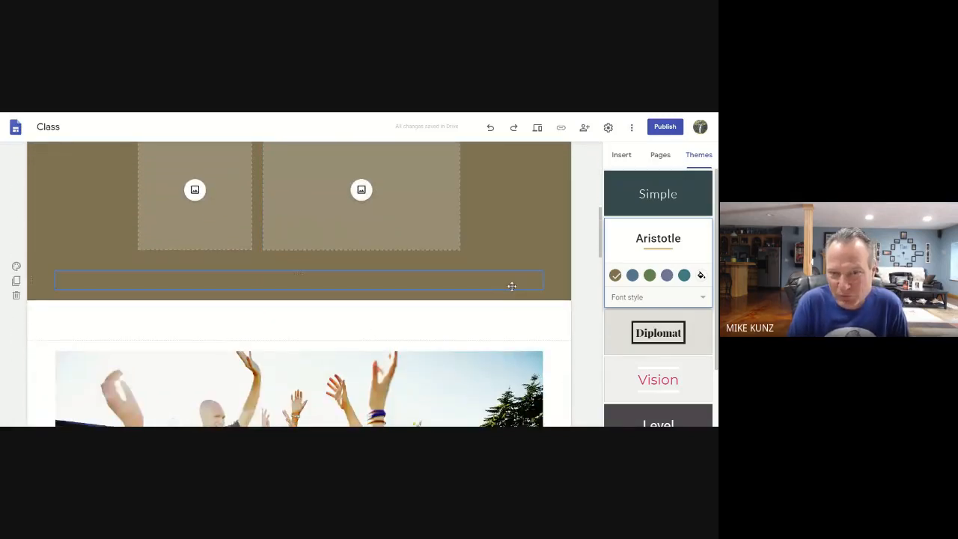
scroll(512, 290, "up", 5)
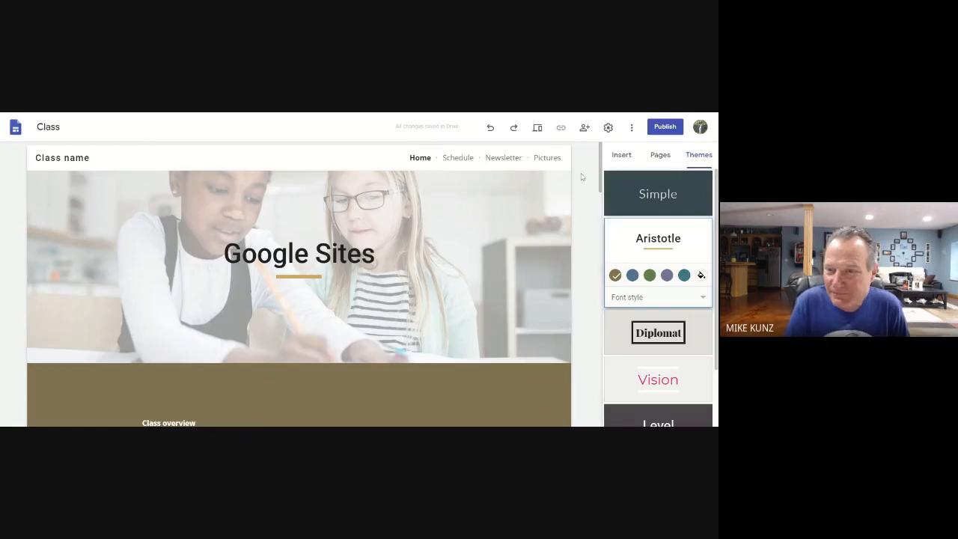
left_click(633, 127)
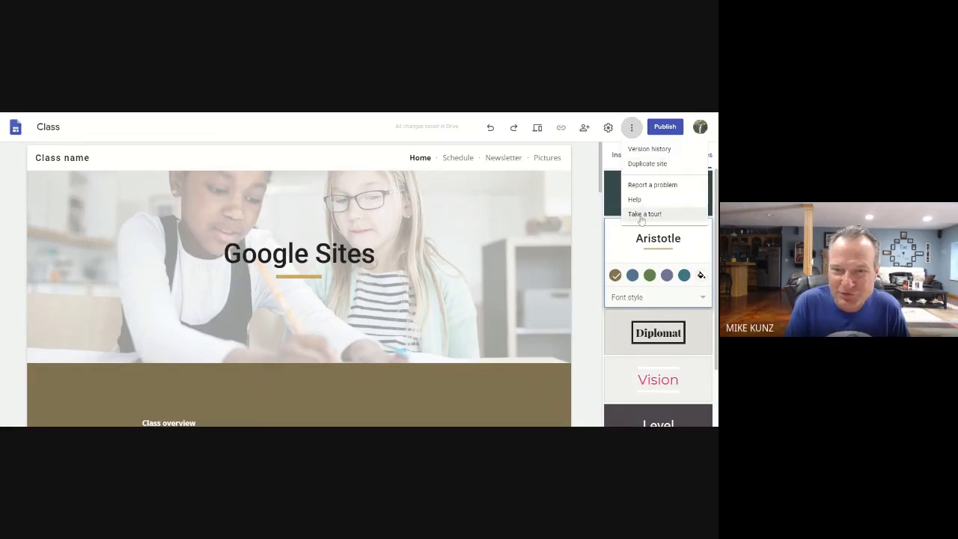
left_click(583, 197)
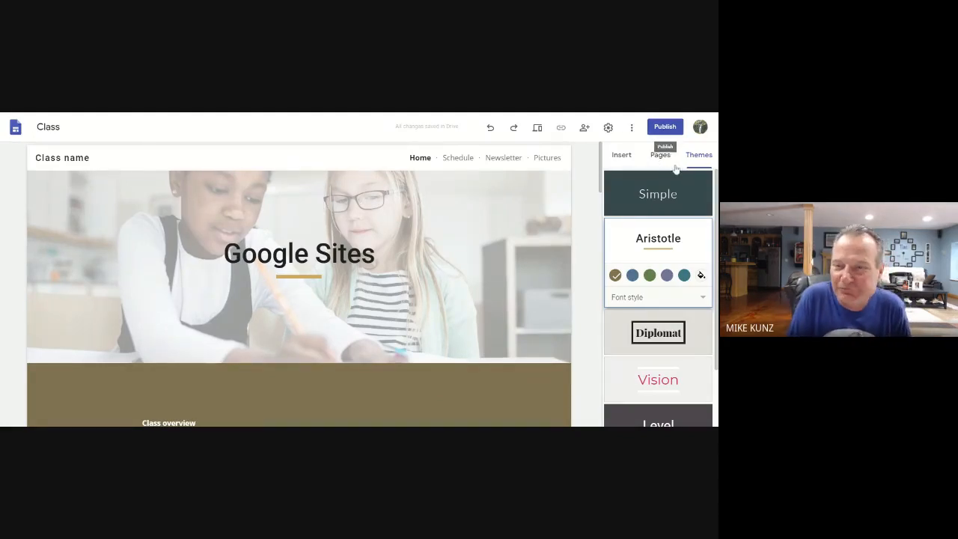
Step: Start publishing the class site and set its publishing access so that anyone can find and view the published version
left_click(665, 127)
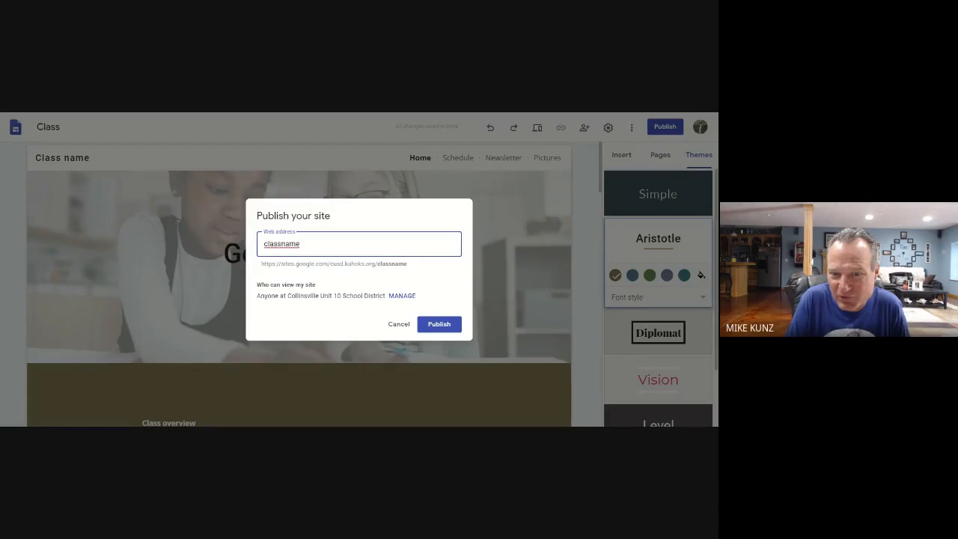
left_click(402, 295)
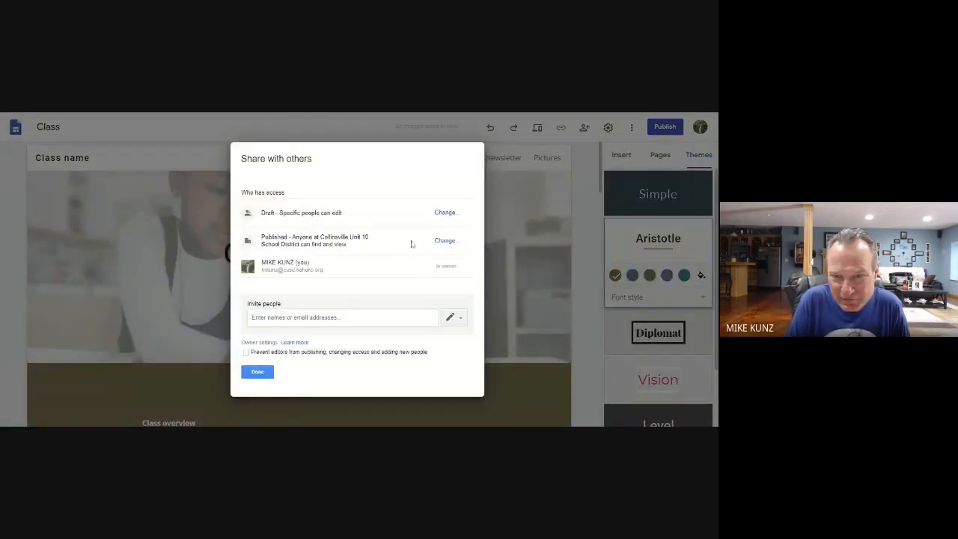
left_click(445, 240)
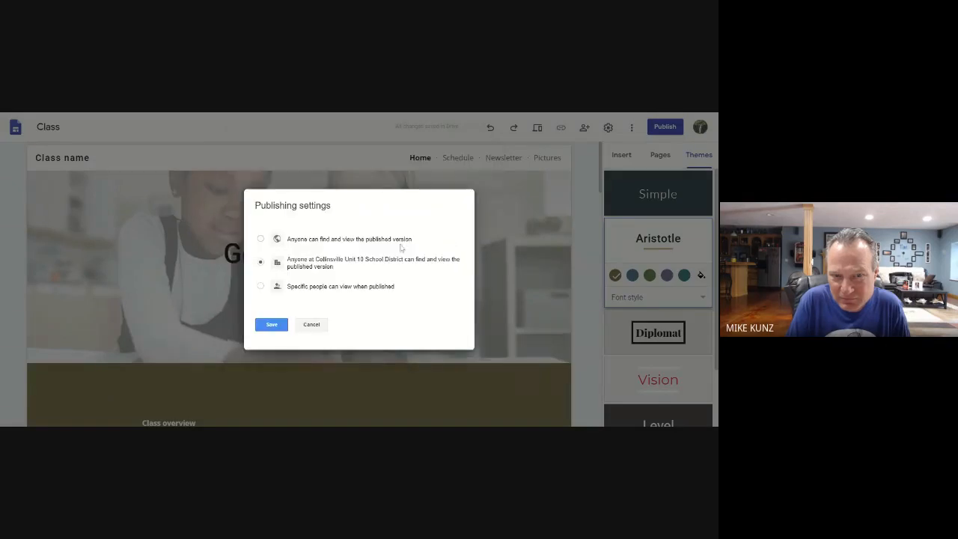
left_click(261, 238)
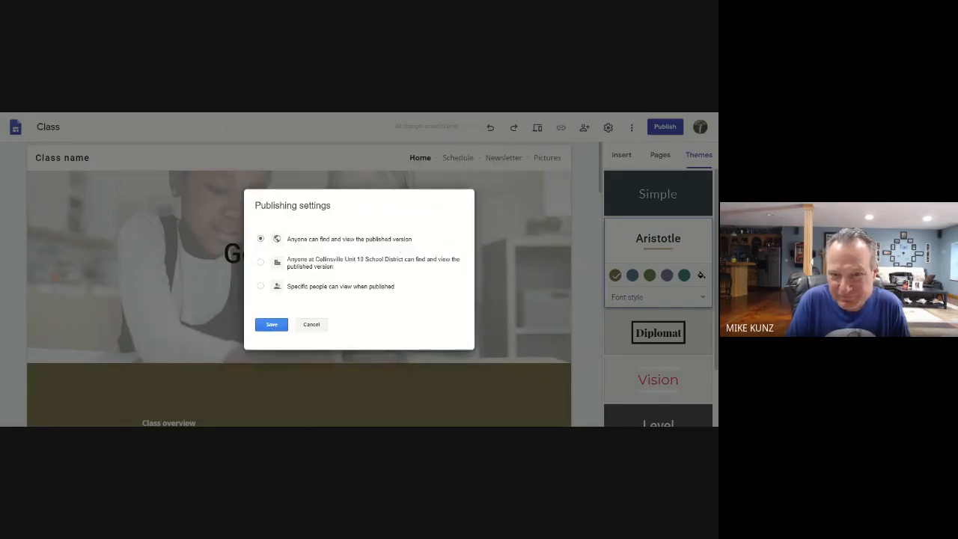
left_click(272, 326)
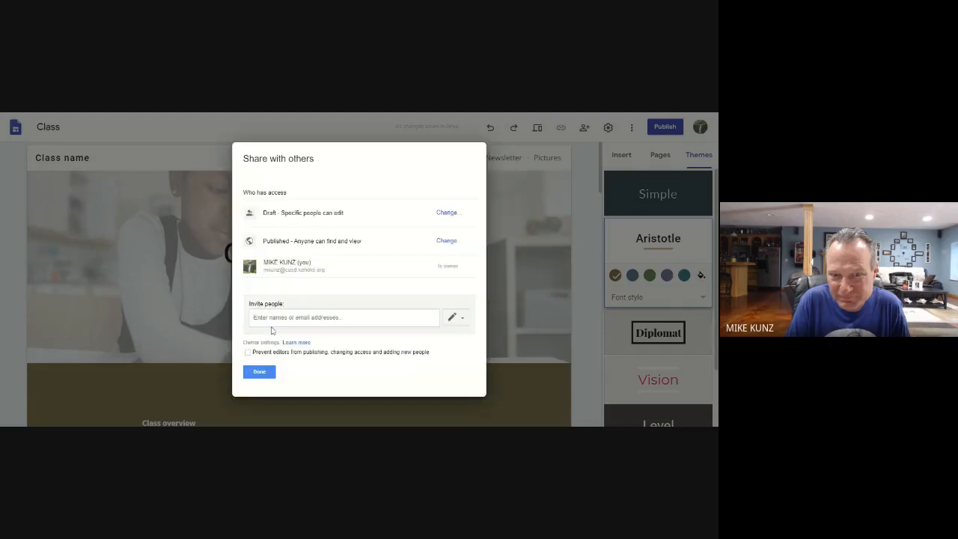
left_click(260, 371)
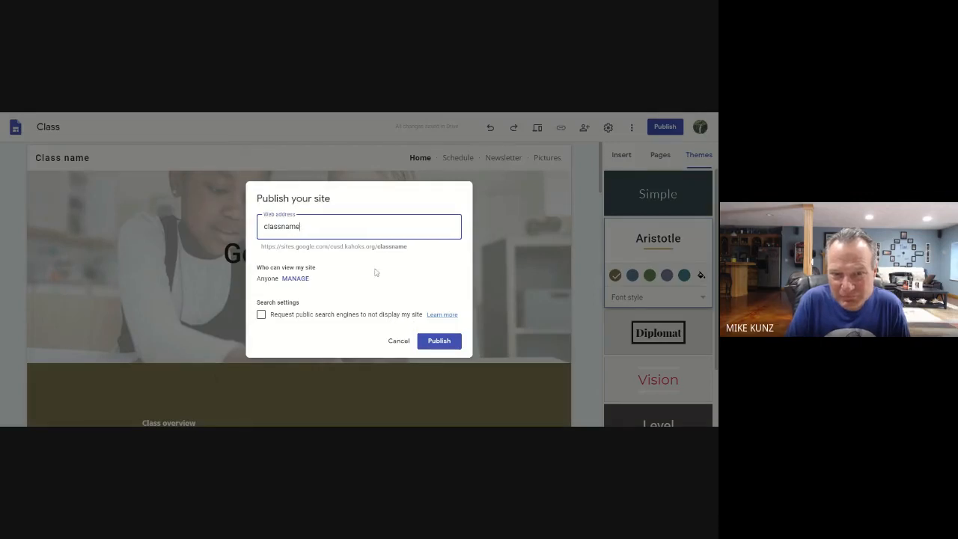
Step: Replace the site's web address with myclass101 and publish the site
key("BackSpace")
key("BackSpace")
key("BackSpace")
key("BackSpace")
key("BackSpace")
key("BackSpace")
key("BackSpace")
key("BackSpace")
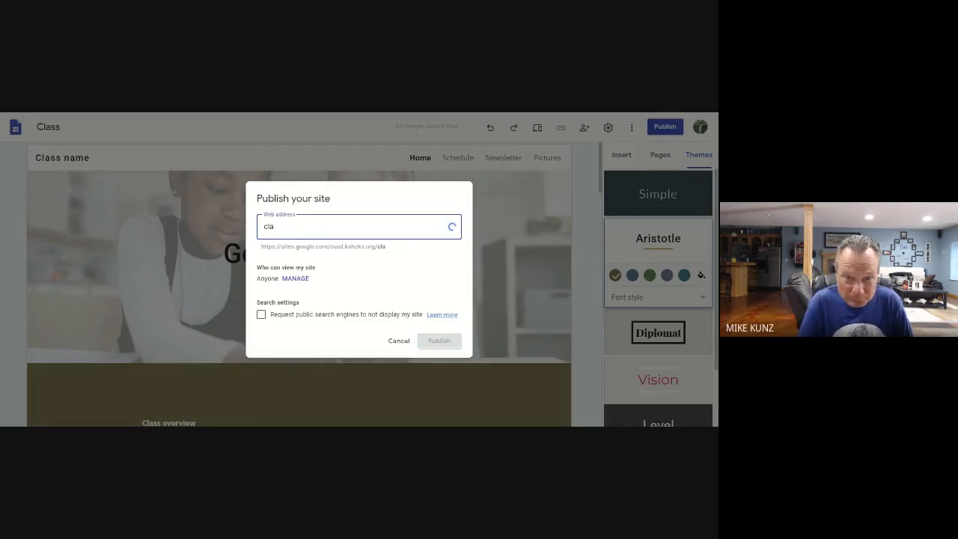
key("BackSpace")
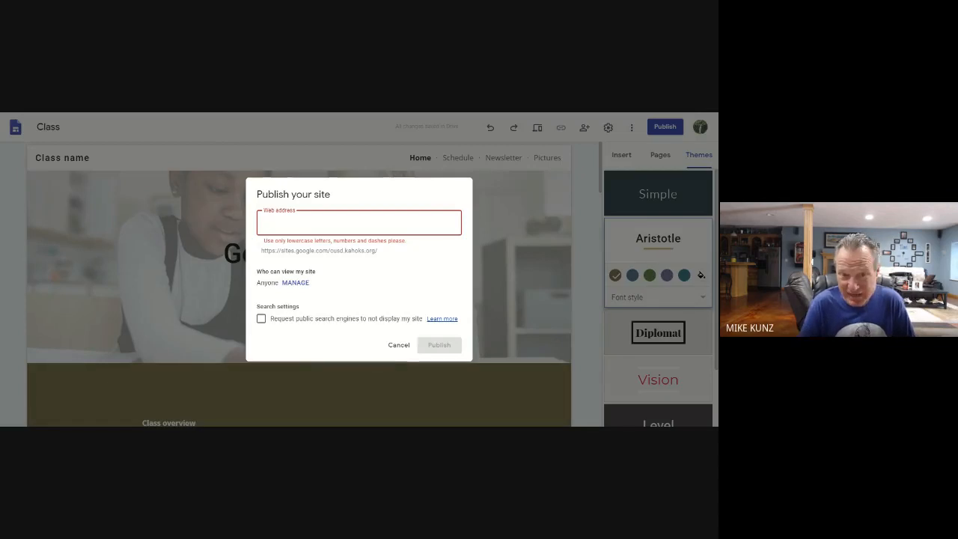
type("c")
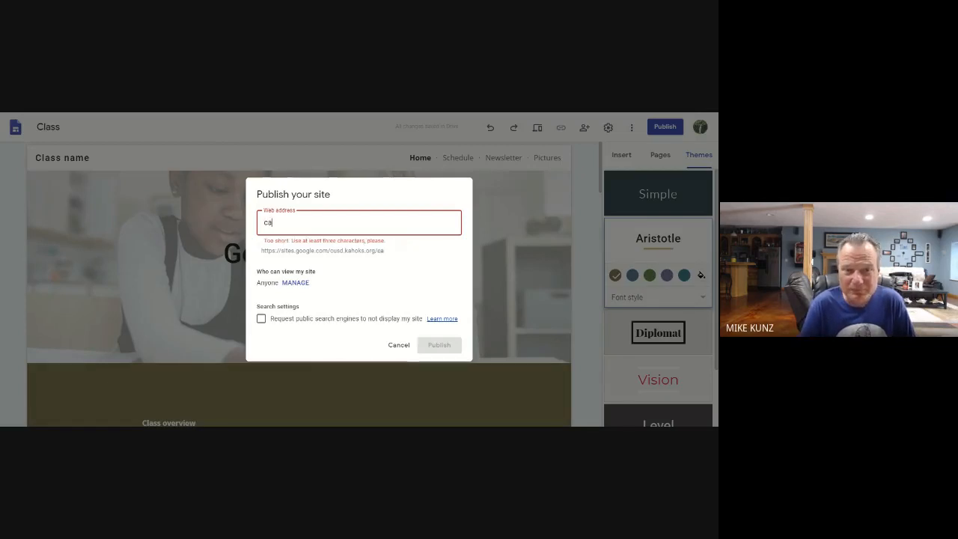
key("BackSpace")
type("cla")
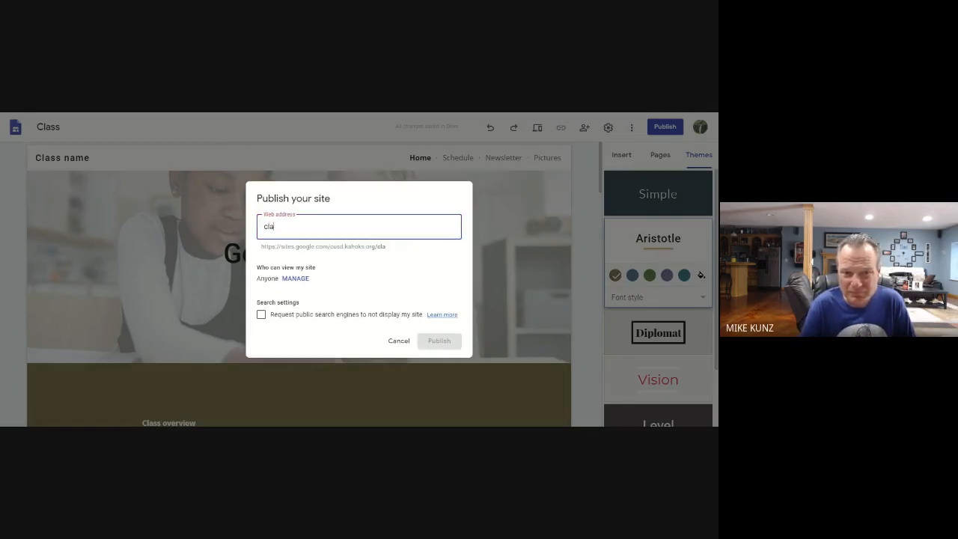
key("BackSpace")
key("BackSpace")
key("BackSpace")
type("myc")
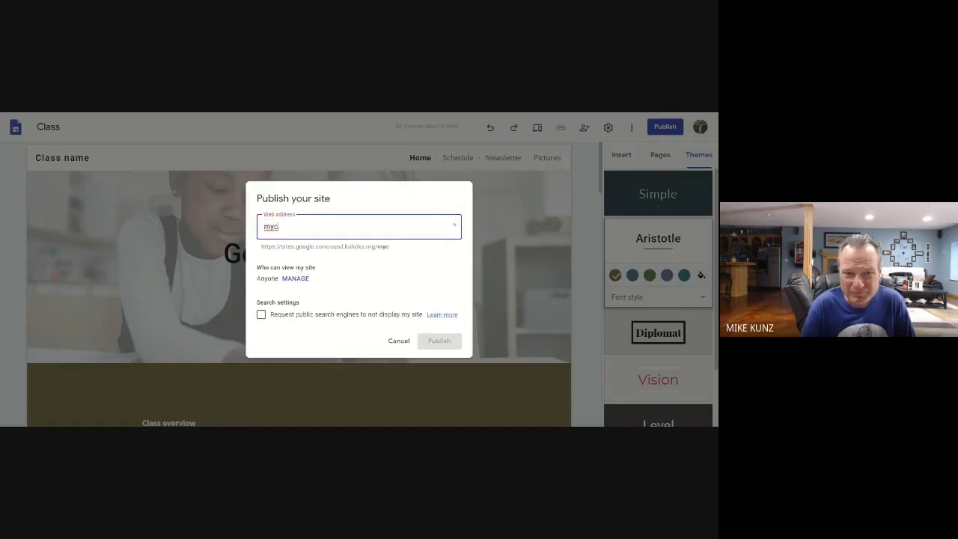
type("lass1")
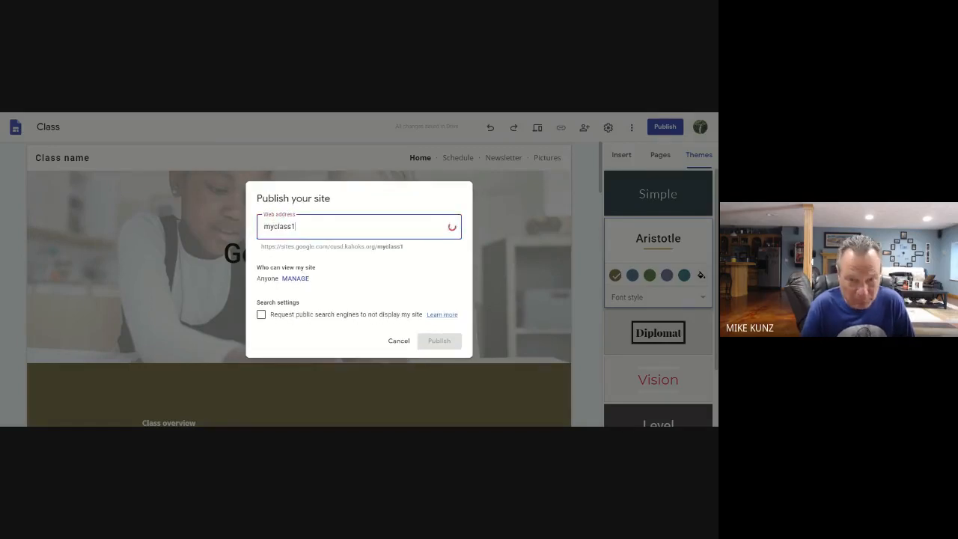
type("01")
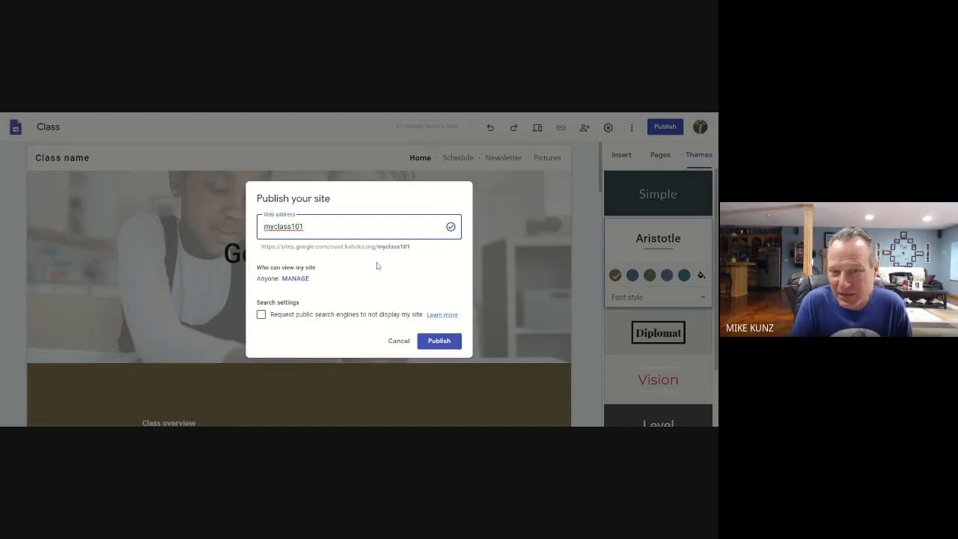
left_click(439, 341)
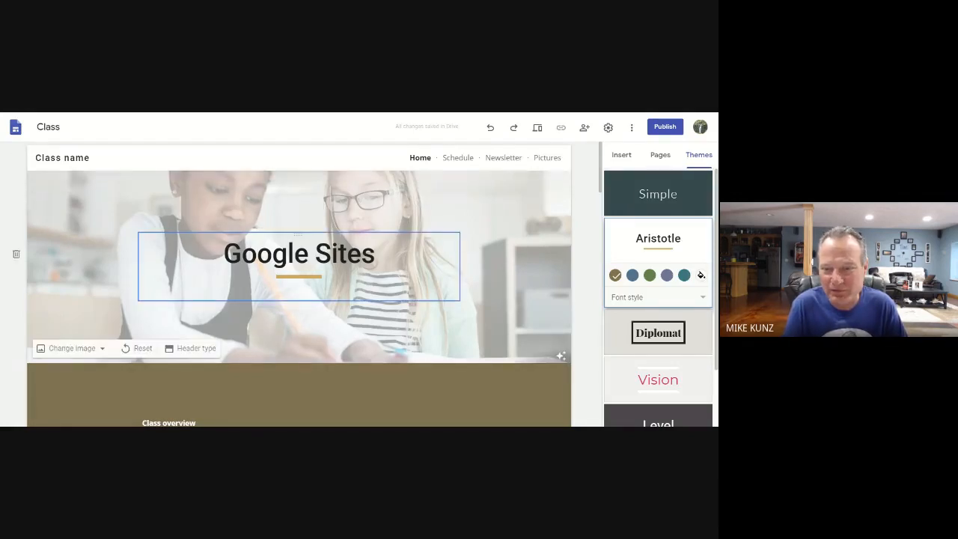
Step: Preview the class site in the tablet and phone layouts, look through the home page on the phone layout, and exit the preview
left_click(538, 128)
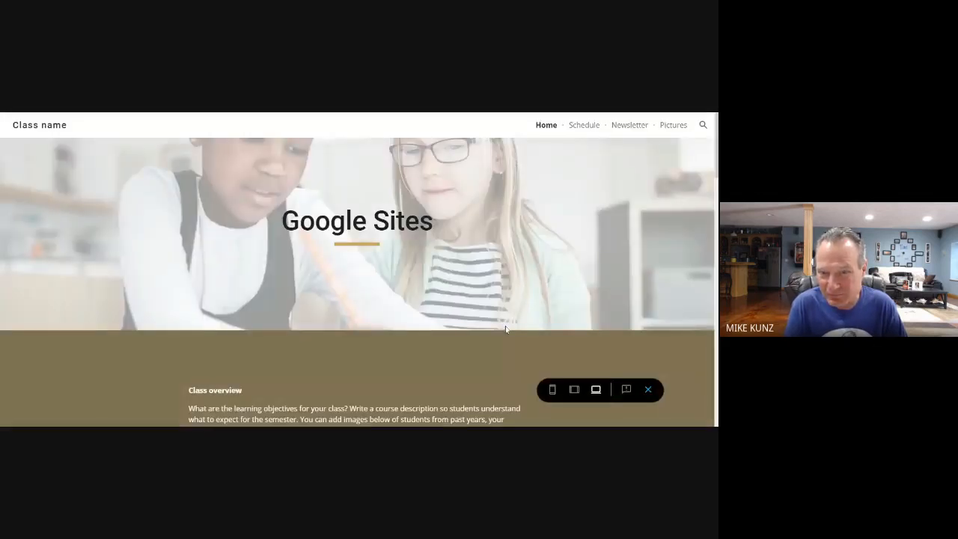
left_click(574, 390)
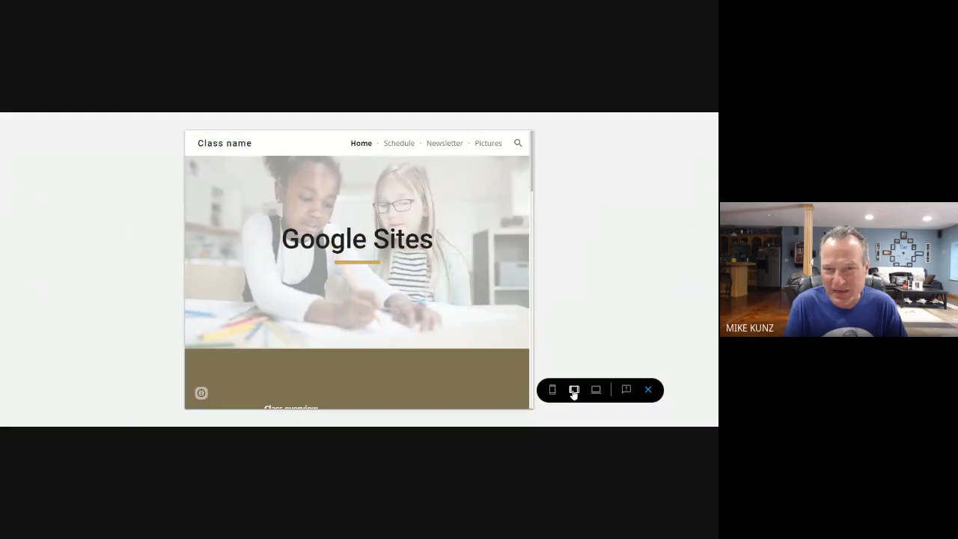
left_click(552, 390)
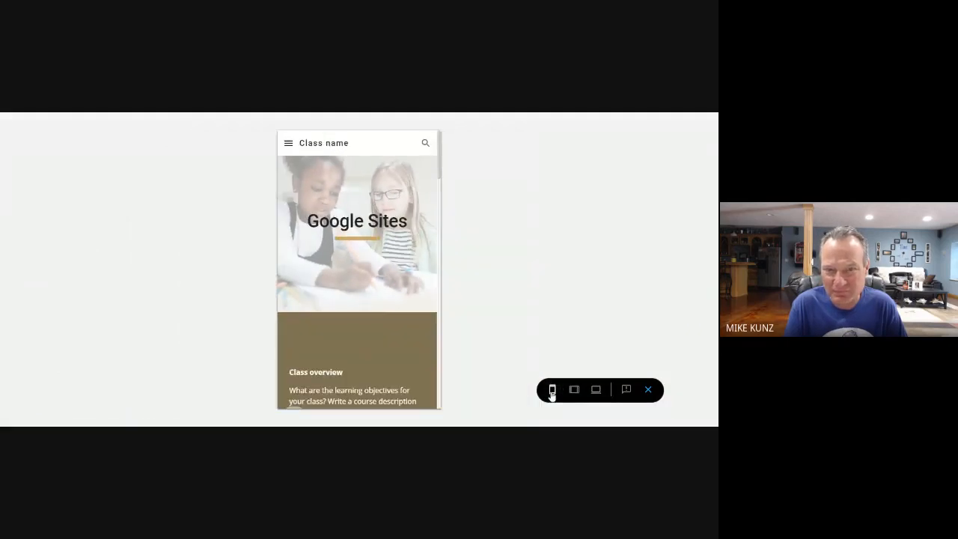
scroll(344, 264, "down", 10)
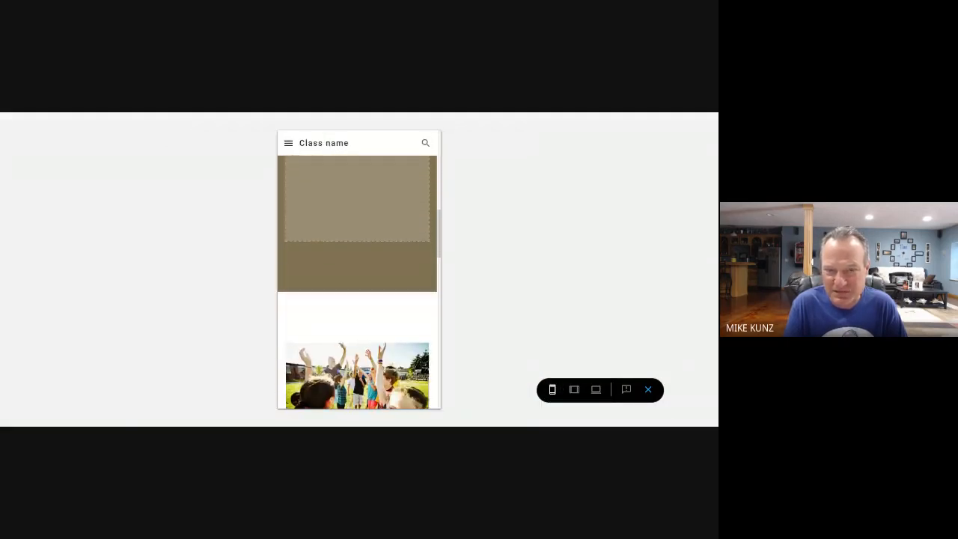
scroll(344, 263, "down", 15)
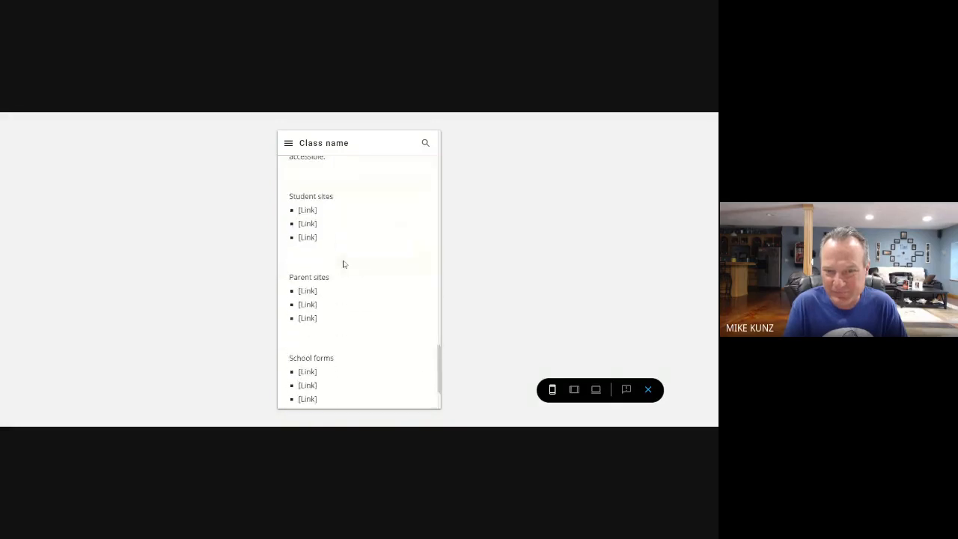
scroll(344, 263, "down", 2)
scroll(344, 263, "up", 8)
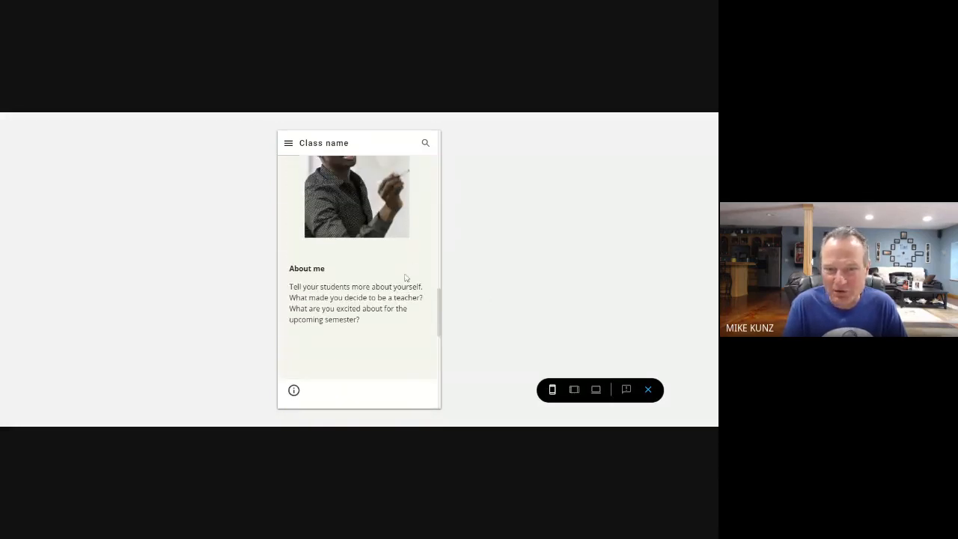
scroll(406, 277, "up", 3)
scroll(406, 277, "up", 5)
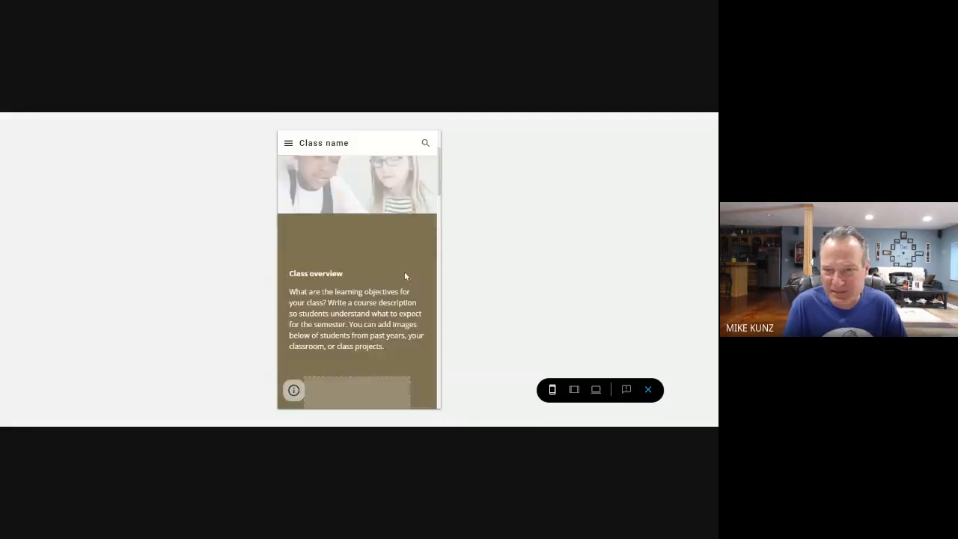
left_click(647, 390)
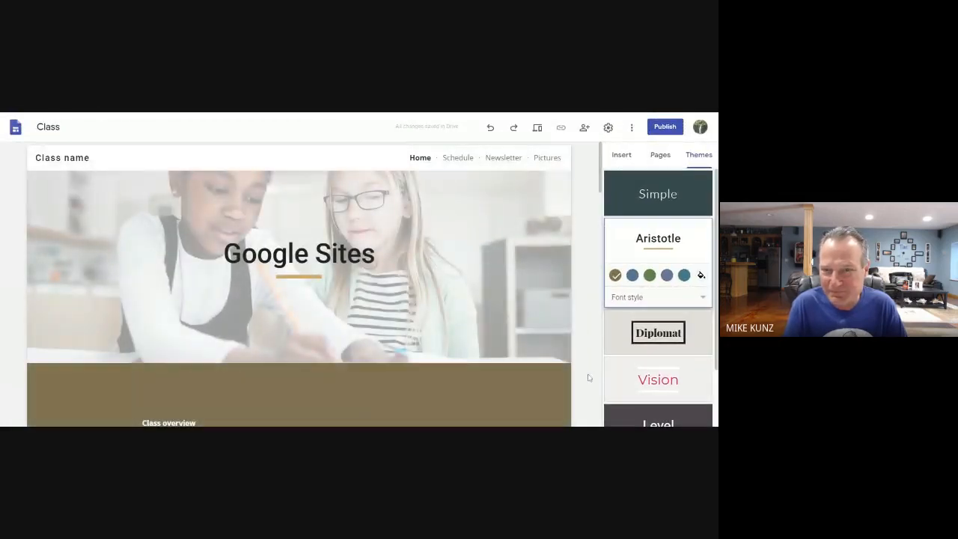